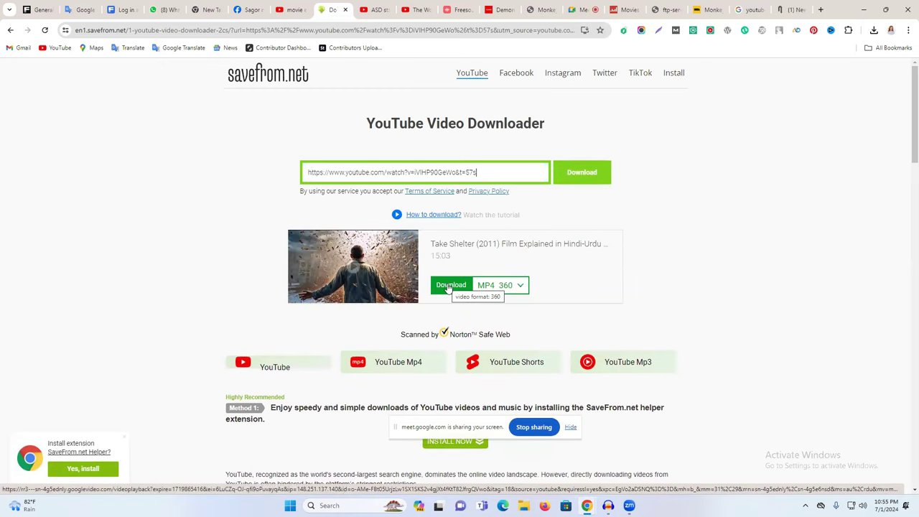
Open the 360 MP4 download of the Take Shelter video, close the ad tab, and show the paused player's download option
{"action": "left_click", "coordinate": [448, 287]}
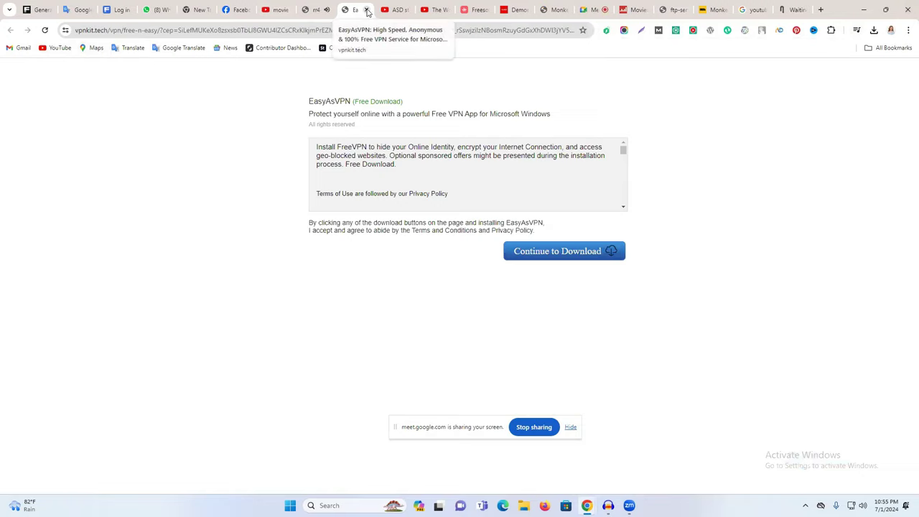
{"action": "left_click", "coordinate": [366, 10]}
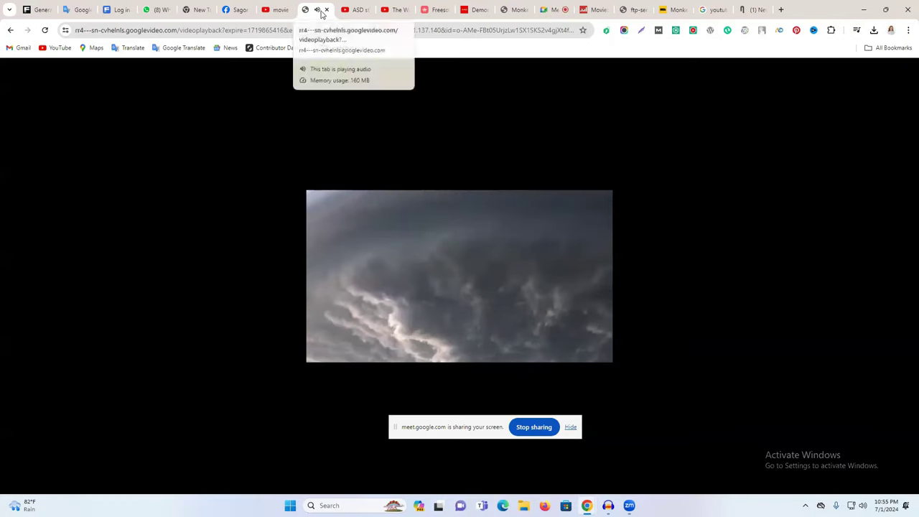
{"action": "left_click", "coordinate": [457, 276]}
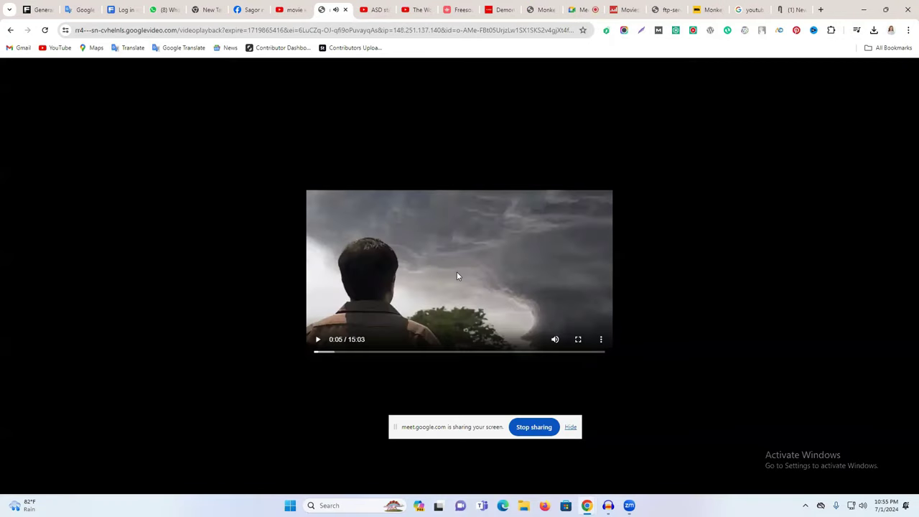
{"action": "left_click", "coordinate": [601, 340]}
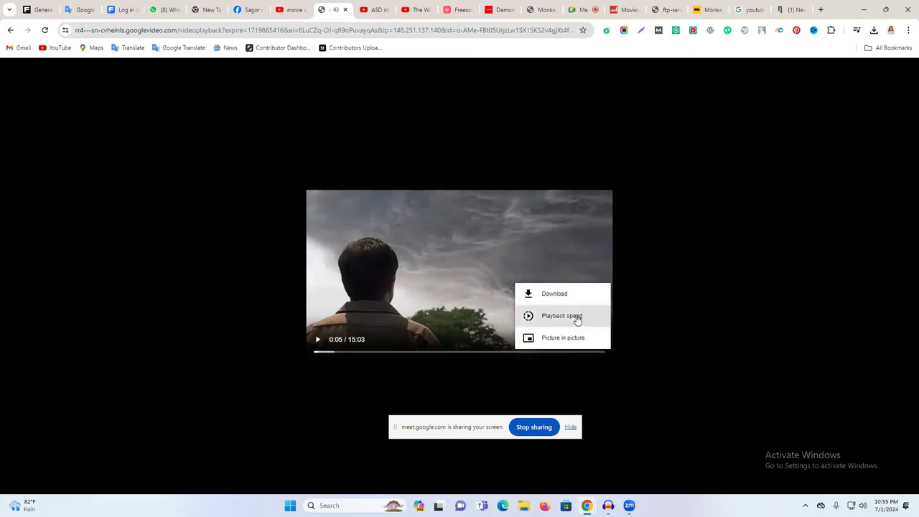
{"action": "key", "text": "alt+Left"}
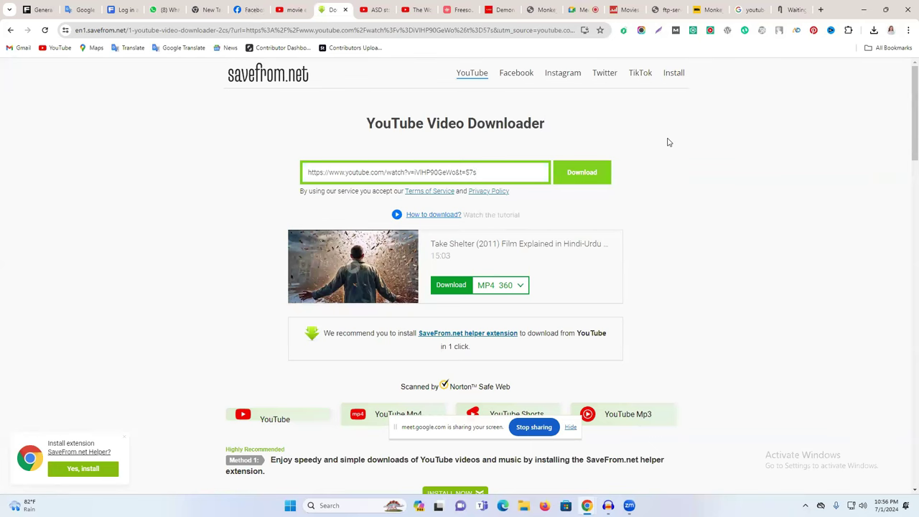
Search the web for "play store" in a new tab and open the Google Play apps page
{"action": "left_click", "coordinate": [821, 9]}
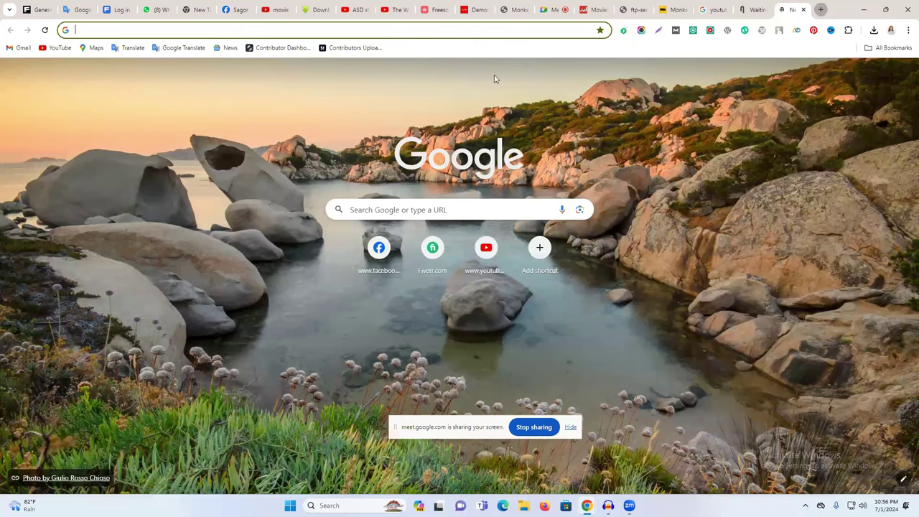
{"action": "left_click", "coordinate": [478, 35]}
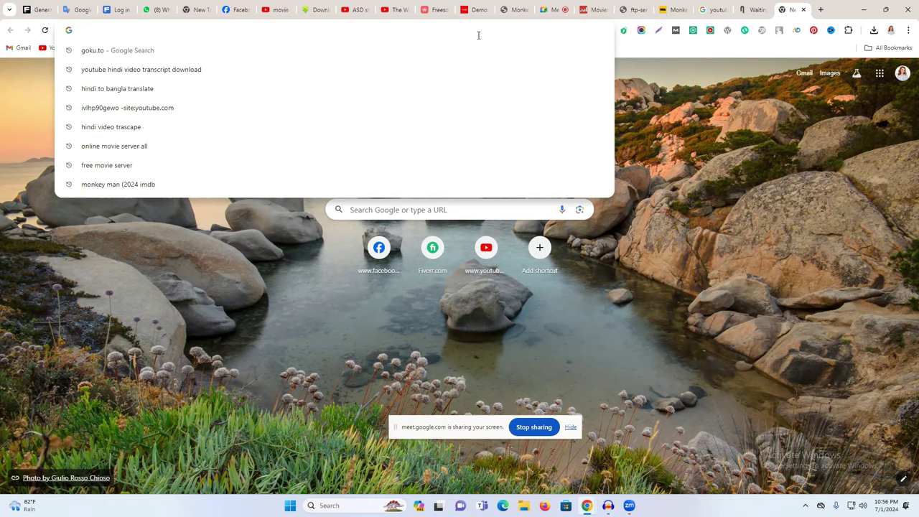
{"action": "type", "text": "pla"}
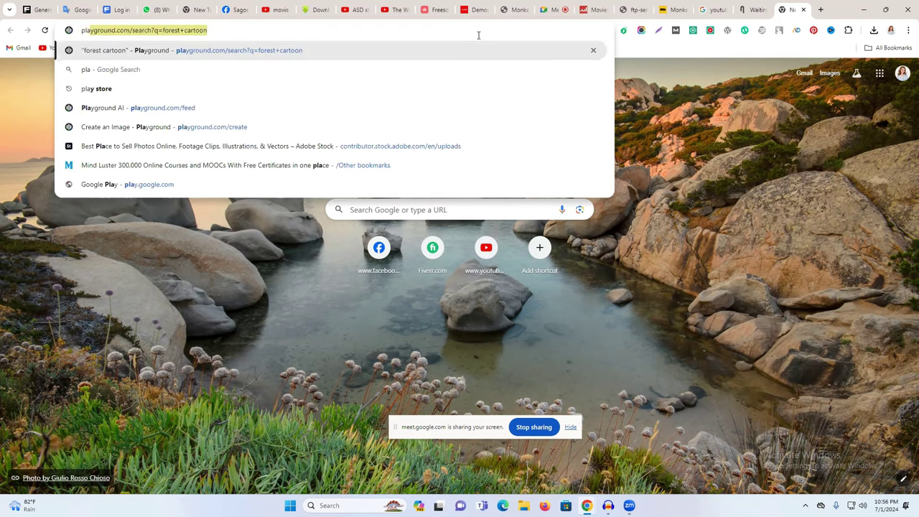
{"action": "type", "text": "ys"}
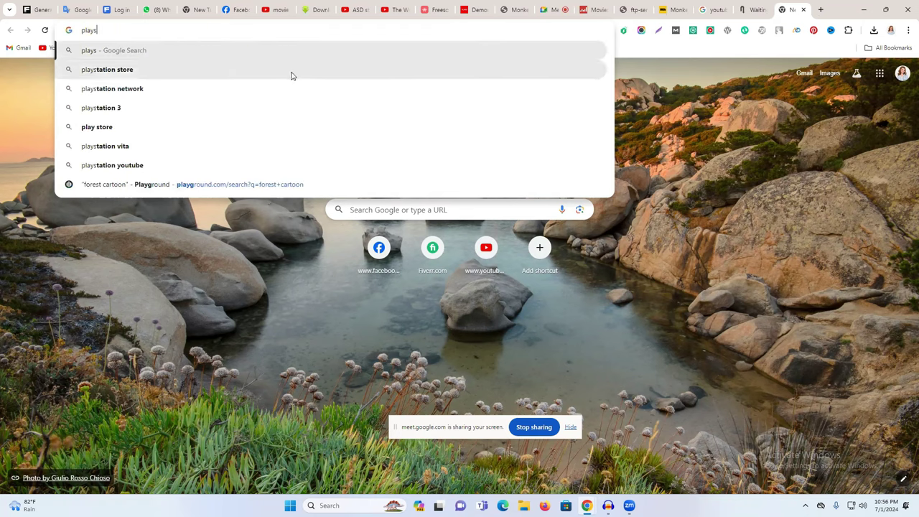
{"action": "left_click", "coordinate": [175, 128]}
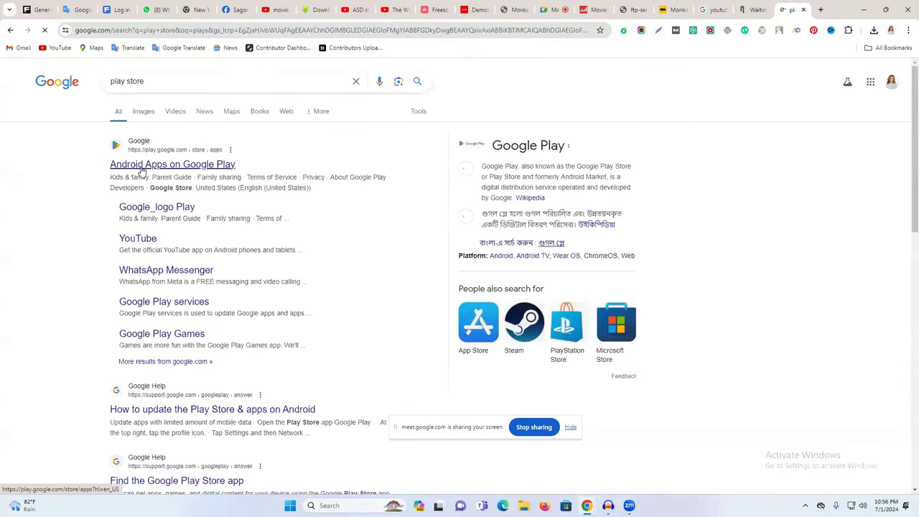
{"action": "left_click", "coordinate": [142, 169]}
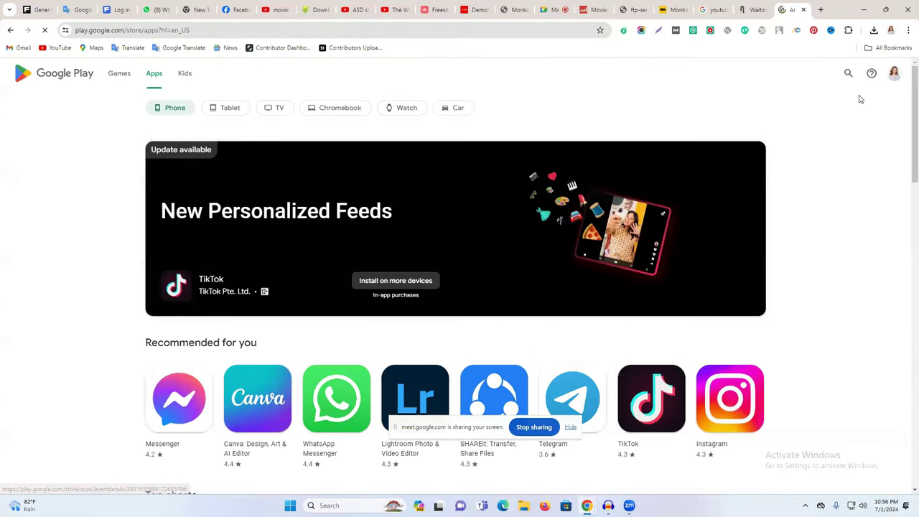
Search Google Play for "wave" and for "wave editor" to view the WaveEditor app, and close the store tab
{"action": "left_click", "coordinate": [847, 72]}
{"action": "type", "text": "wav"}
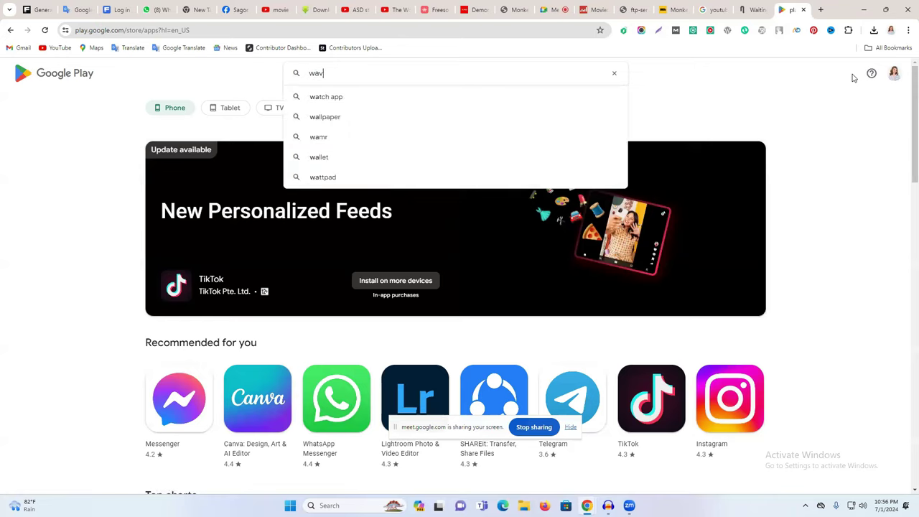
{"action": "type", "text": "e"}
{"action": "key", "text": "Return"}
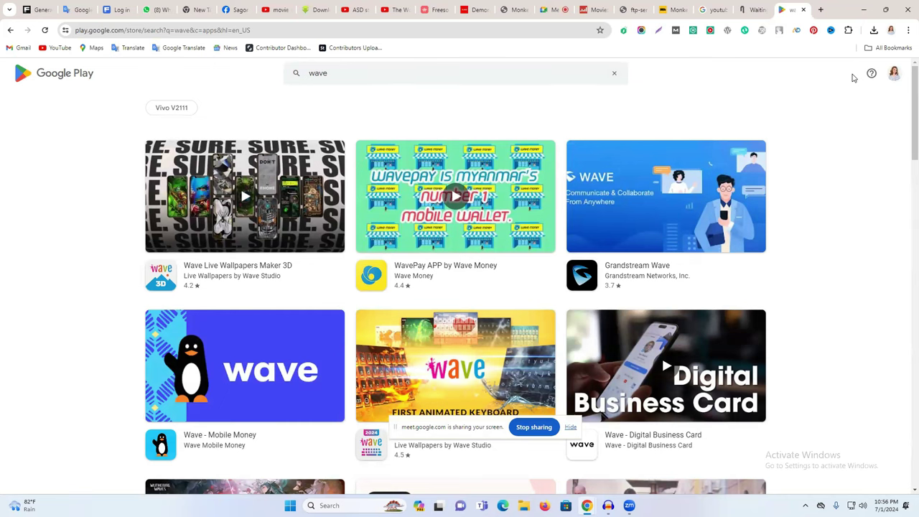
{"action": "left_click", "coordinate": [428, 70]}
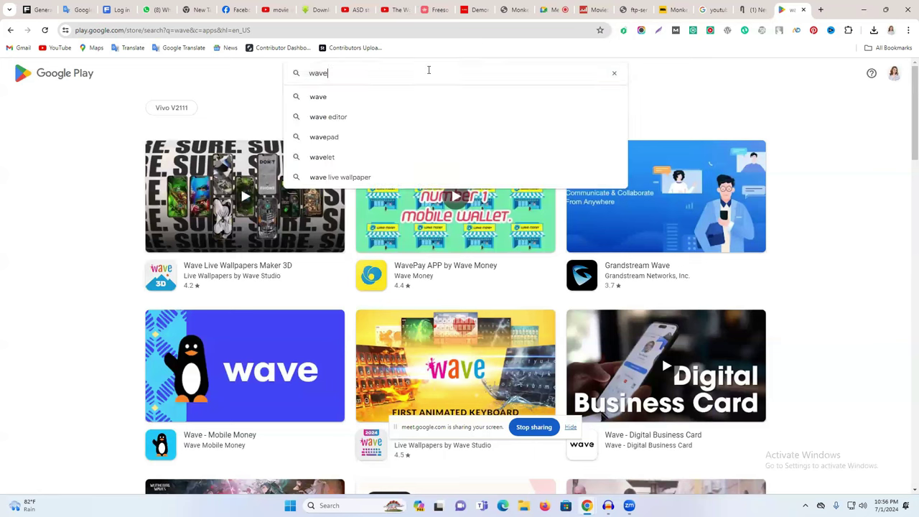
{"action": "left_click", "coordinate": [367, 99]}
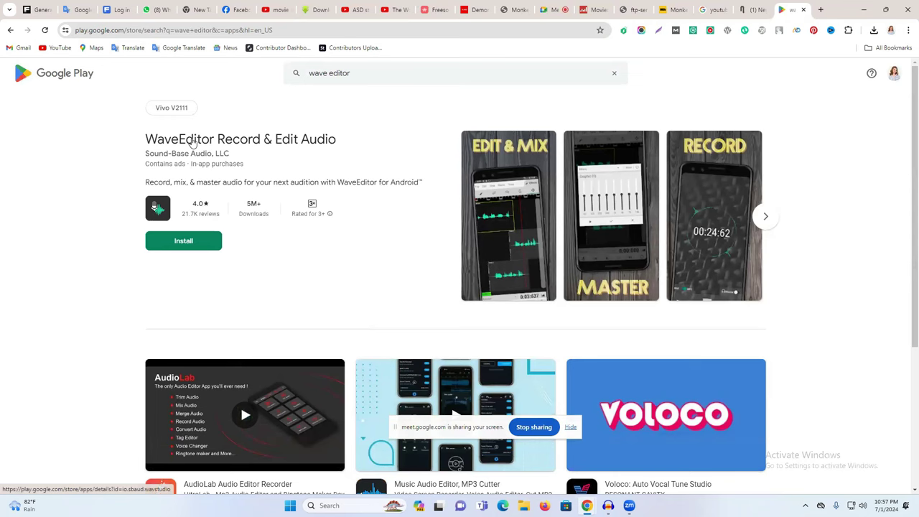
{"action": "left_click", "coordinate": [10, 31]}
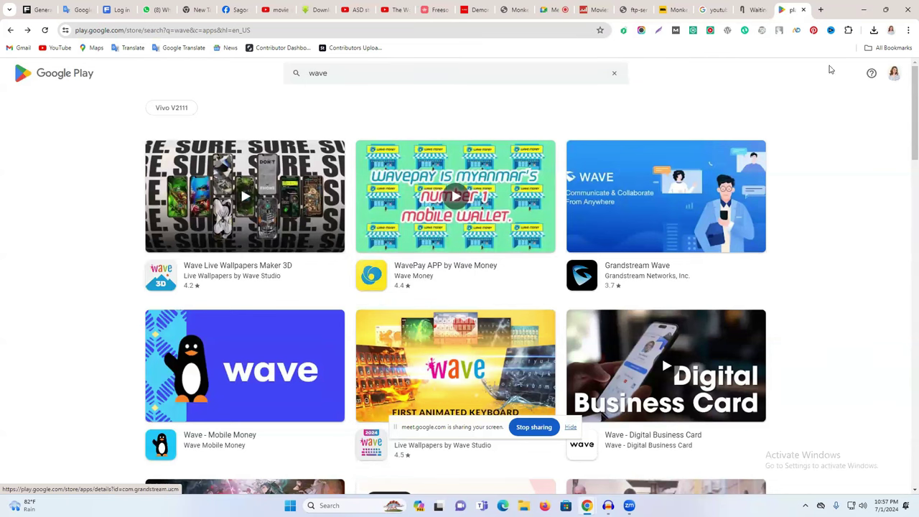
{"action": "left_click", "coordinate": [804, 10]}
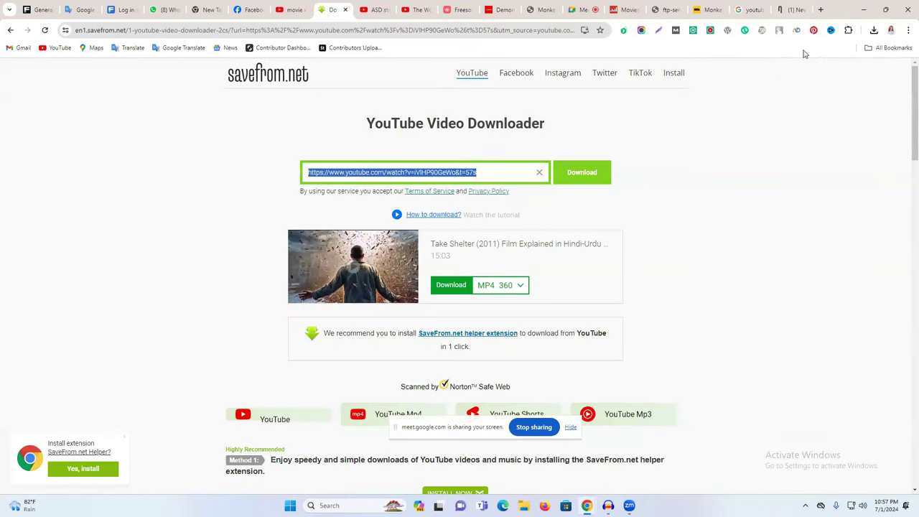
Show the 1080p download links page for Monkey Man (2024), closing the ad tab, and return to the movie page
{"action": "left_click", "coordinate": [792, 10]}
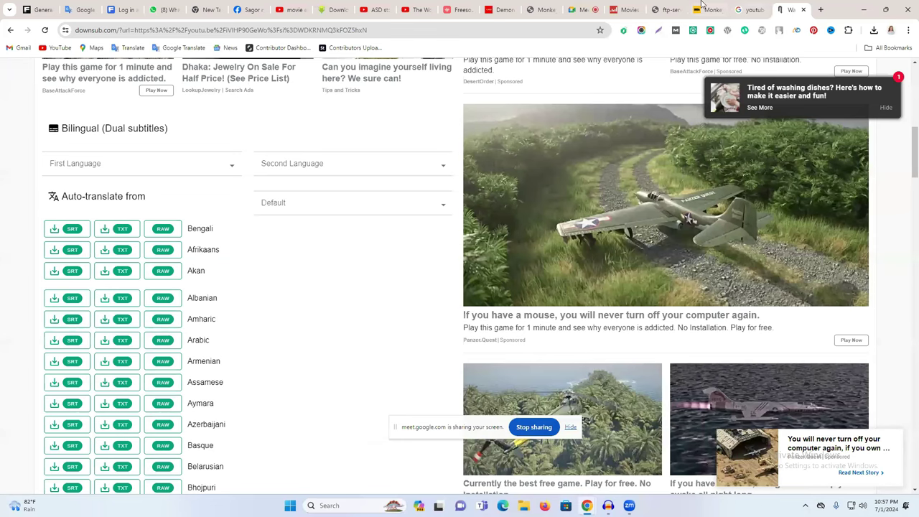
{"action": "left_click", "coordinate": [497, 10]}
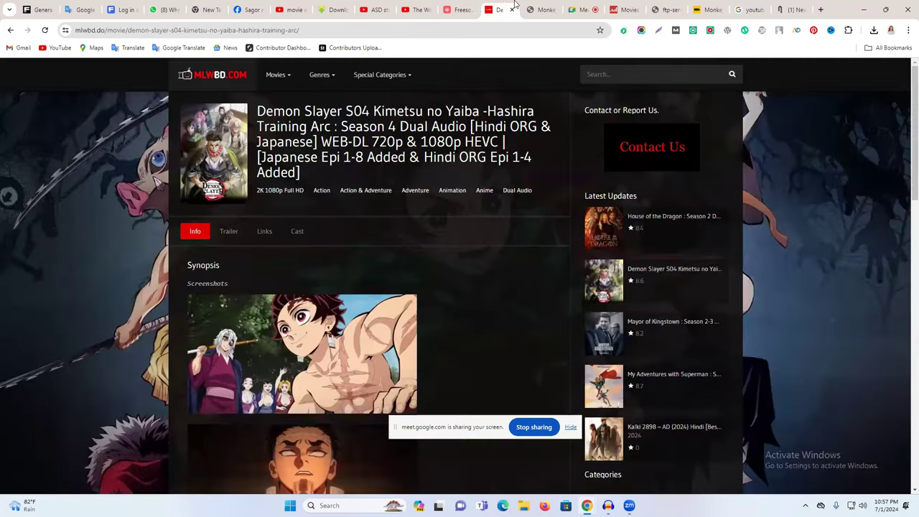
{"action": "left_click", "coordinate": [542, 9]}
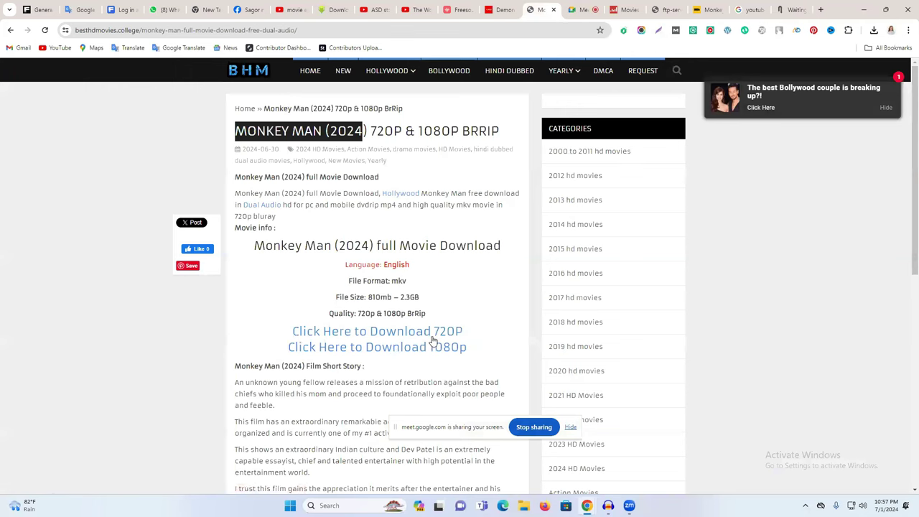
{"action": "left_click", "coordinate": [388, 349]}
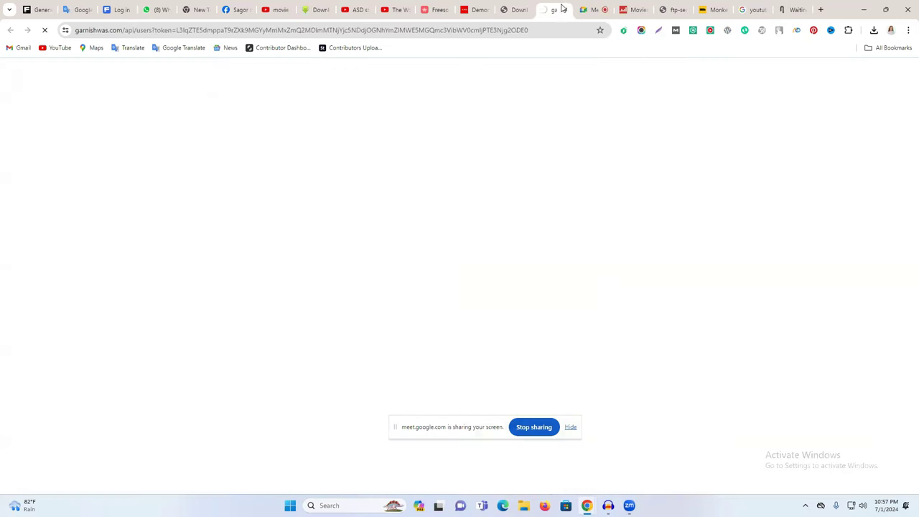
{"action": "left_click", "coordinate": [565, 9]}
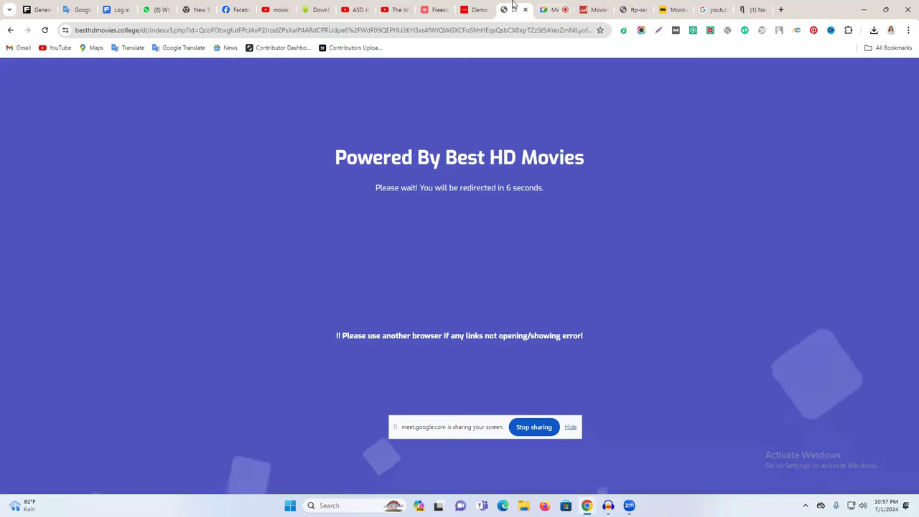
{"action": "left_click", "coordinate": [486, 9]}
{"action": "left_click", "coordinate": [516, 10]}
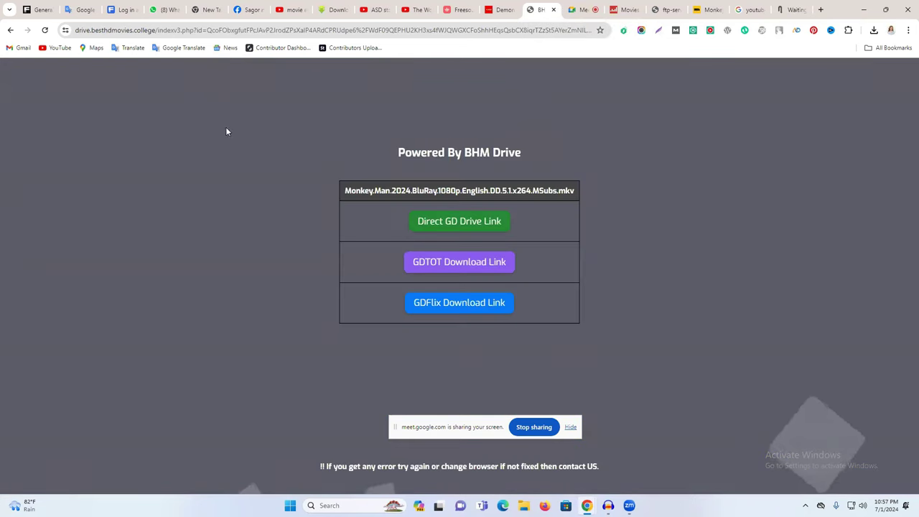
{"action": "left_click", "coordinate": [10, 30]}
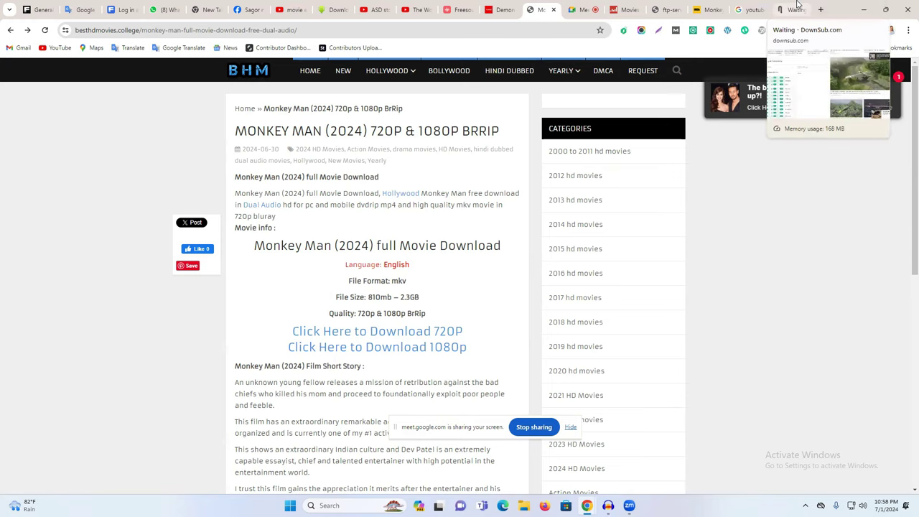
Switch from the browser to Wondershare Filmora and create a new 16:9 (Widescreen) project
{"action": "left_click", "coordinate": [864, 10]}
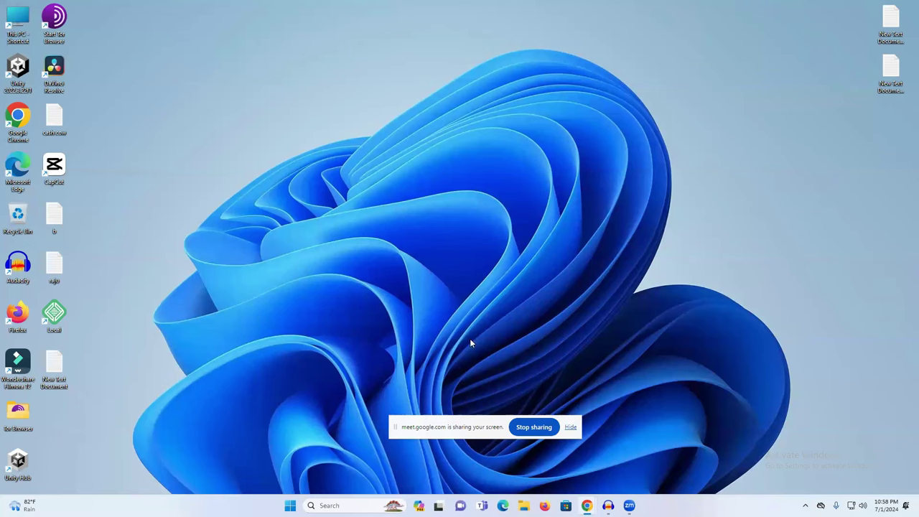
{"action": "left_click_drag", "start_coordinate": [440, 431], "coordinate": [792, 291]}
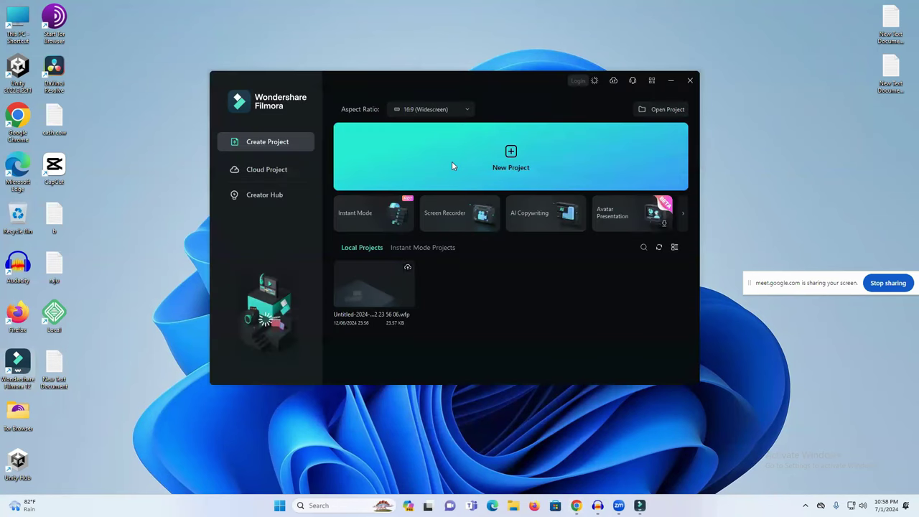
{"action": "left_click", "coordinate": [503, 155]}
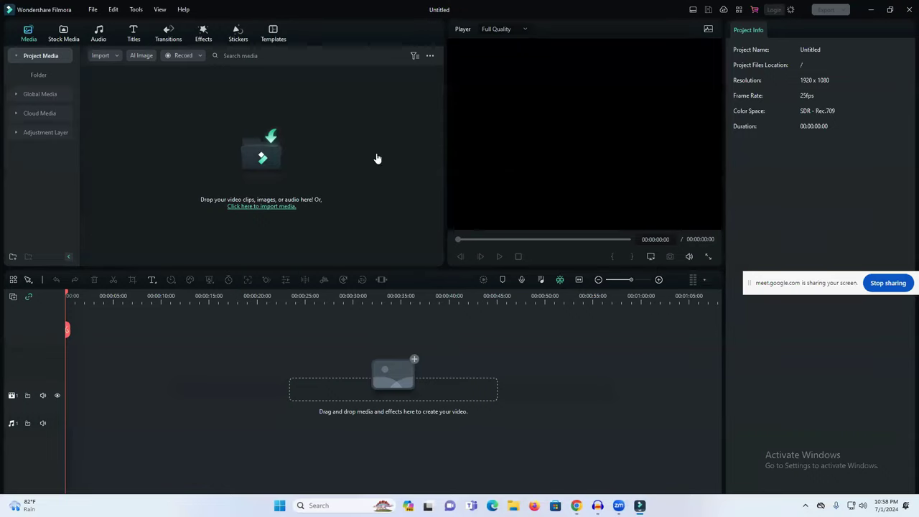
Import the "move" video from the Downloads folder into the project media
{"action": "left_click", "coordinate": [260, 154]}
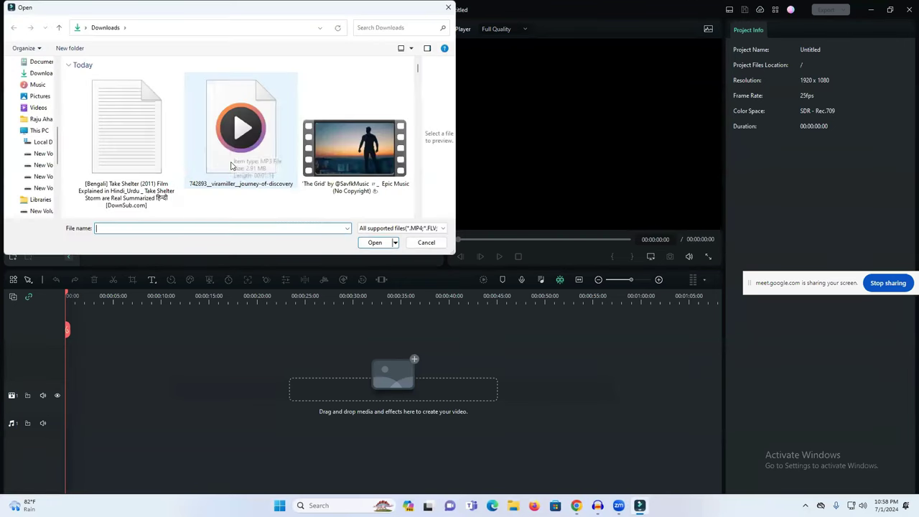
{"action": "scroll", "coordinate": [231, 165], "scroll_direction": "down", "scroll_amount": 2}
{"action": "scroll", "coordinate": [231, 165], "scroll_direction": "up", "scroll_amount": 2}
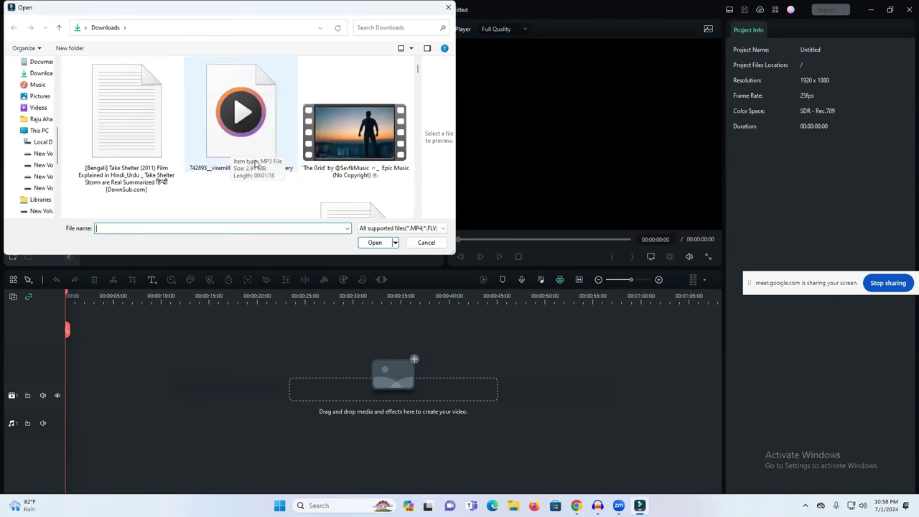
{"action": "scroll", "coordinate": [336, 168], "scroll_direction": "down", "scroll_amount": 2}
{"action": "left_click", "coordinate": [126, 162]}
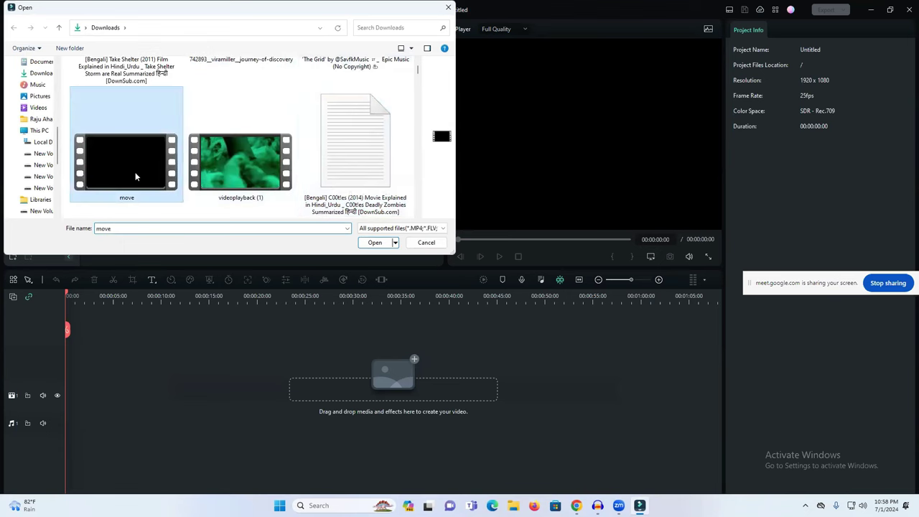
{"action": "left_click", "coordinate": [373, 242]}
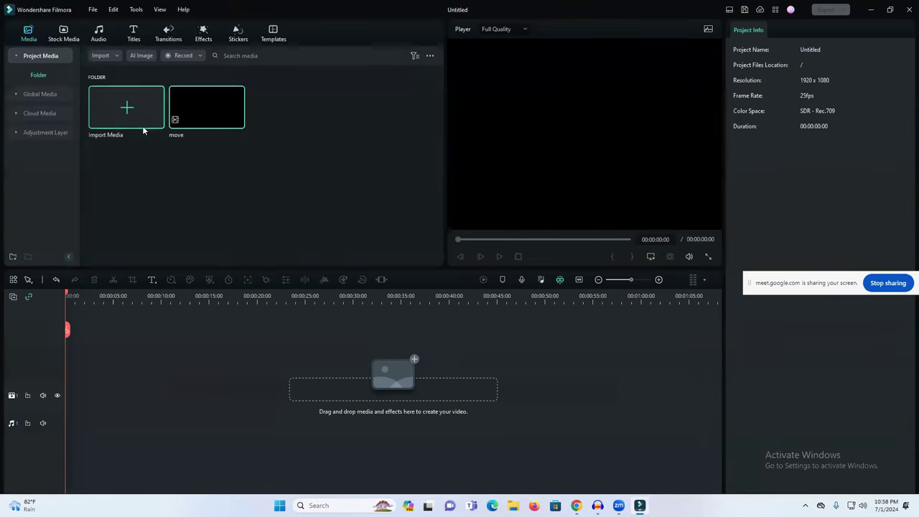
Import the "videoplayback (1)" video from the Downloads folder into the project media
{"action": "left_click", "coordinate": [129, 122]}
{"action": "scroll", "coordinate": [230, 136], "scroll_direction": "down", "scroll_amount": 2}
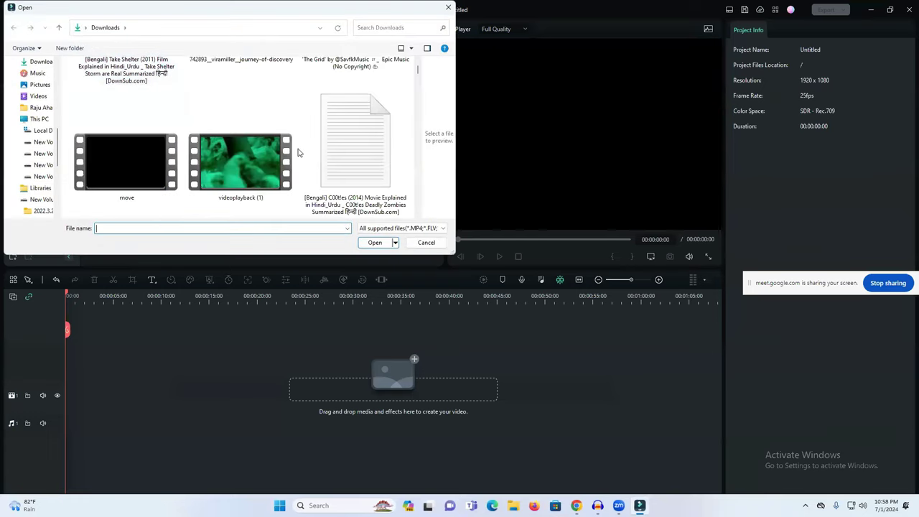
{"action": "left_click", "coordinate": [240, 159]}
{"action": "left_click", "coordinate": [372, 244]}
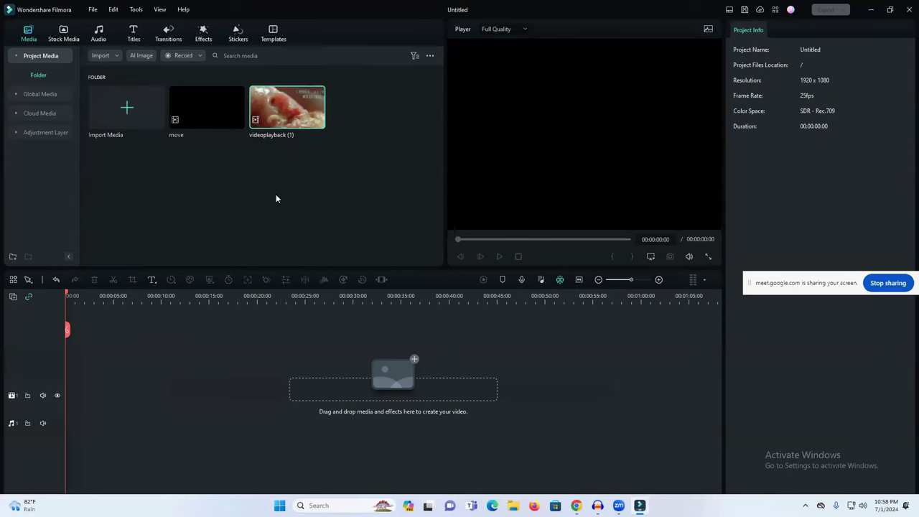
Place the "move" clip at the timeline start and "videoplayback (1)" on the track above it, keeping the 1920 x 1080 25fps project settings
{"action": "left_click_drag", "start_coordinate": [207, 107], "coordinate": [49, 399]}
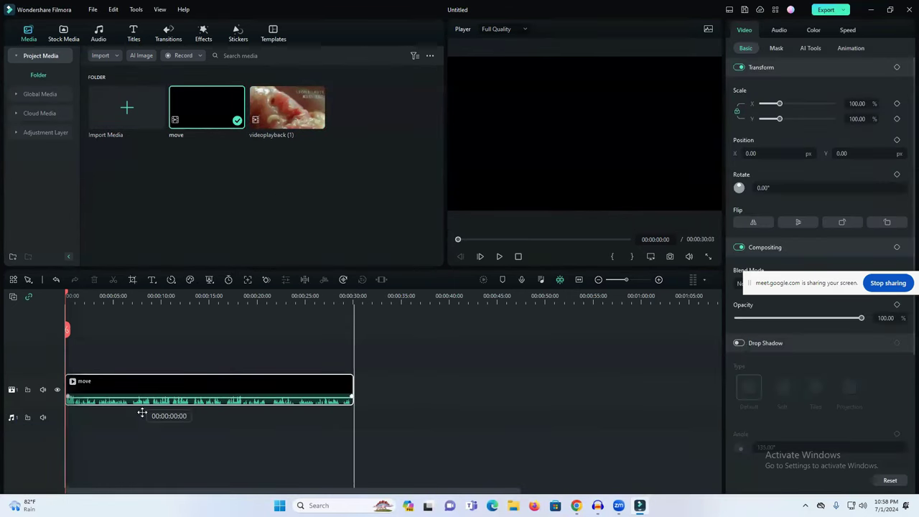
{"action": "left_click", "coordinate": [278, 118]}
{"action": "left_click_drag", "start_coordinate": [279, 119], "coordinate": [69, 359]}
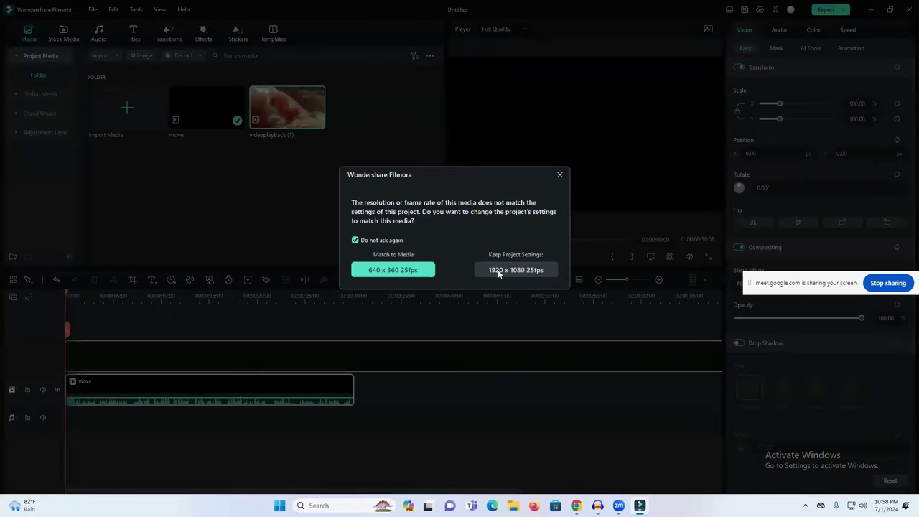
{"action": "left_click", "coordinate": [498, 269]}
Split the "videoplayback (1)" clip at 00:00:29:11 and delete everything after the cut
{"action": "left_click_drag", "start_coordinate": [628, 280], "coordinate": [613, 283]}
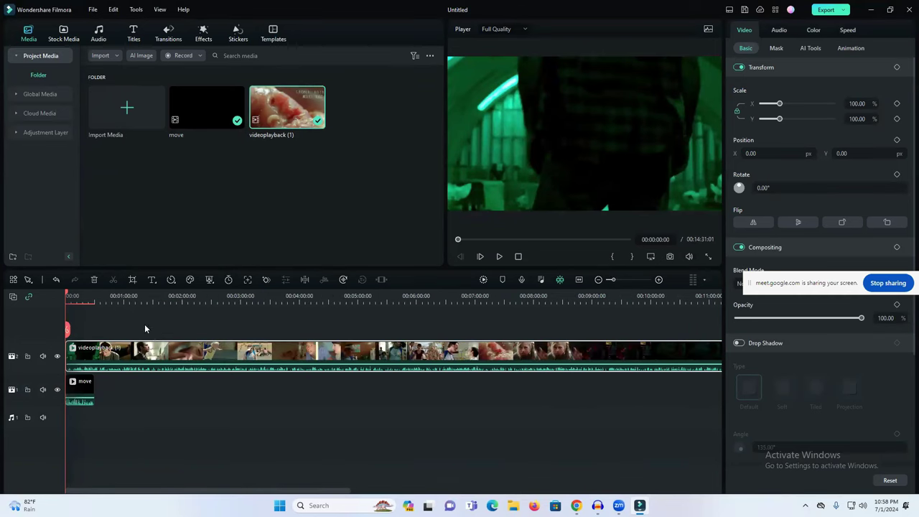
{"action": "left_click", "coordinate": [115, 301]}
{"action": "left_click_drag", "start_coordinate": [115, 307], "coordinate": [95, 308]}
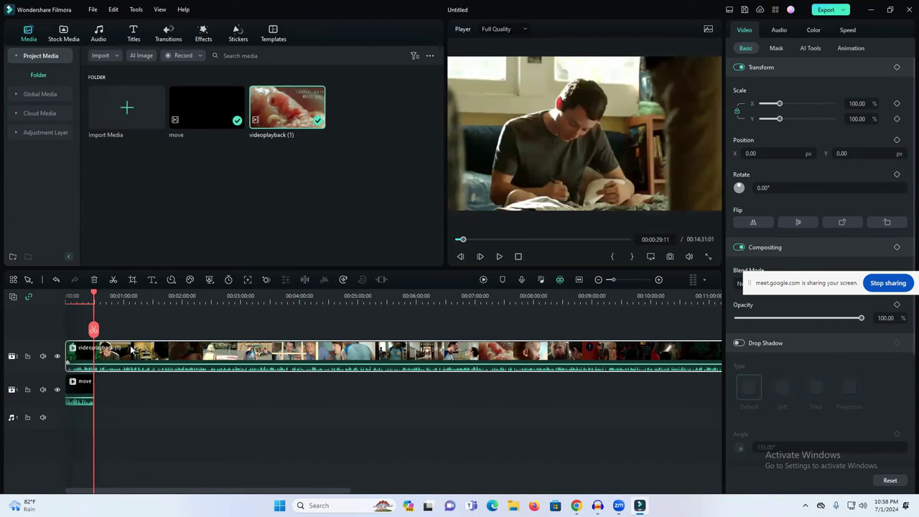
{"action": "left_click", "coordinate": [113, 279]}
{"action": "key", "text": "Delete"}
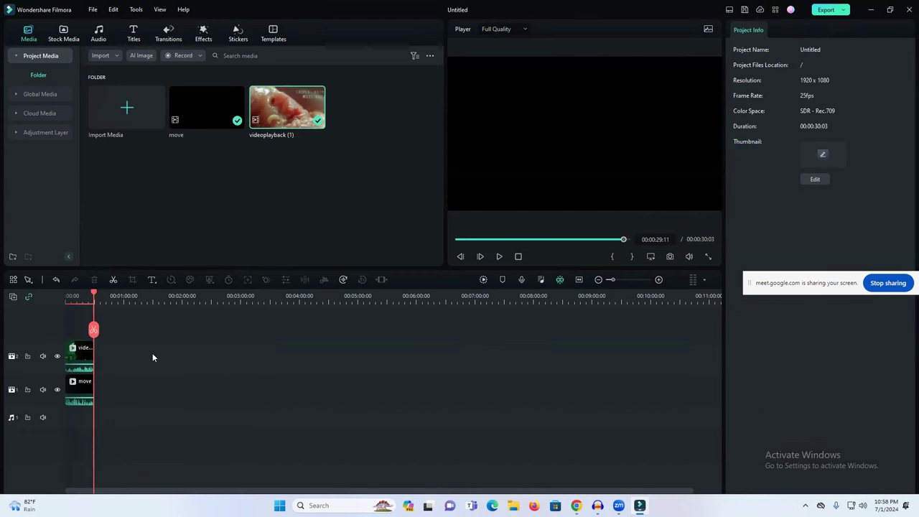
Extend the end of the "videoplayback (1)" clip to line up with the end of the "move" clip
{"action": "key", "text": "Home"}
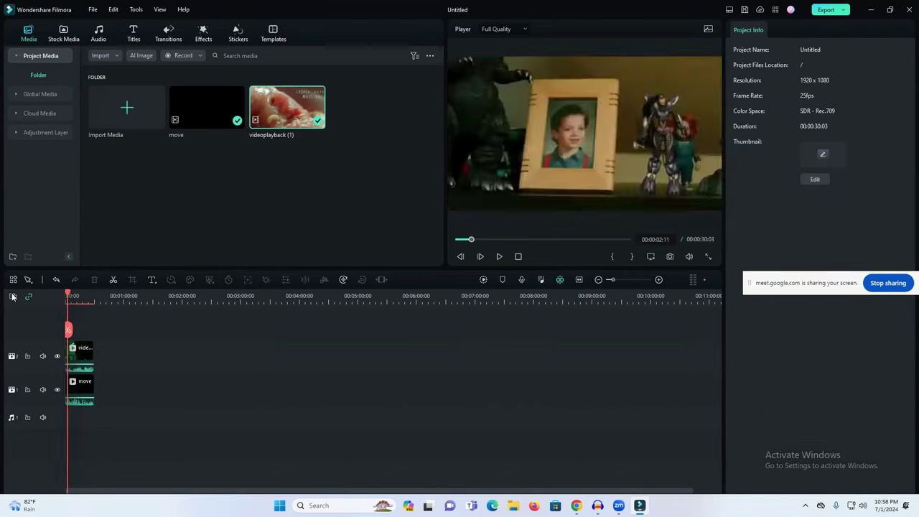
{"action": "left_click_drag", "start_coordinate": [614, 280], "coordinate": [629, 280]}
{"action": "left_click", "coordinate": [434, 358]}
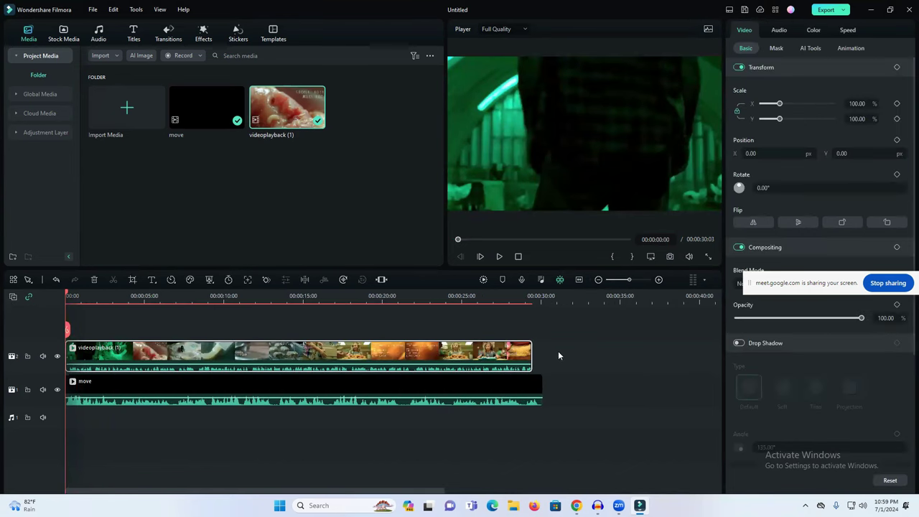
{"action": "left_click_drag", "start_coordinate": [531, 349], "coordinate": [543, 351]}
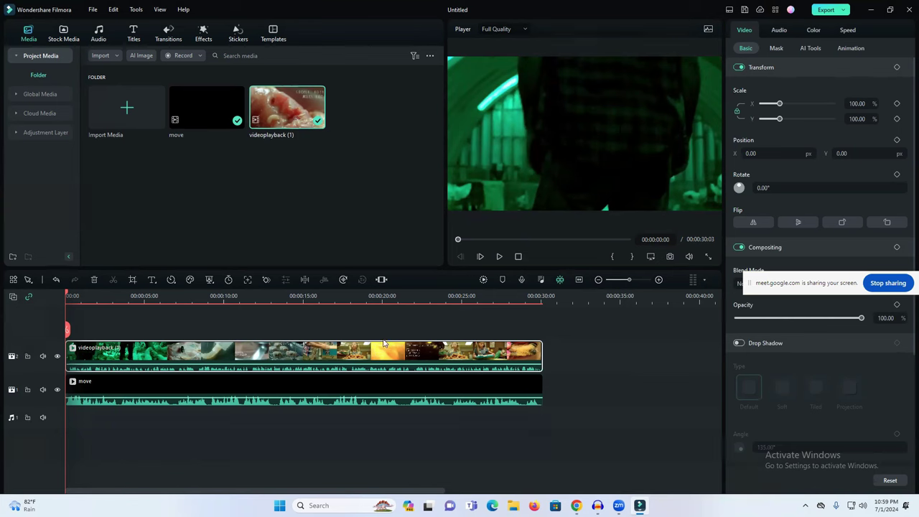
Mute the "move" video track and the empty audio track, previewing playback before and after
{"action": "left_click", "coordinate": [500, 256]}
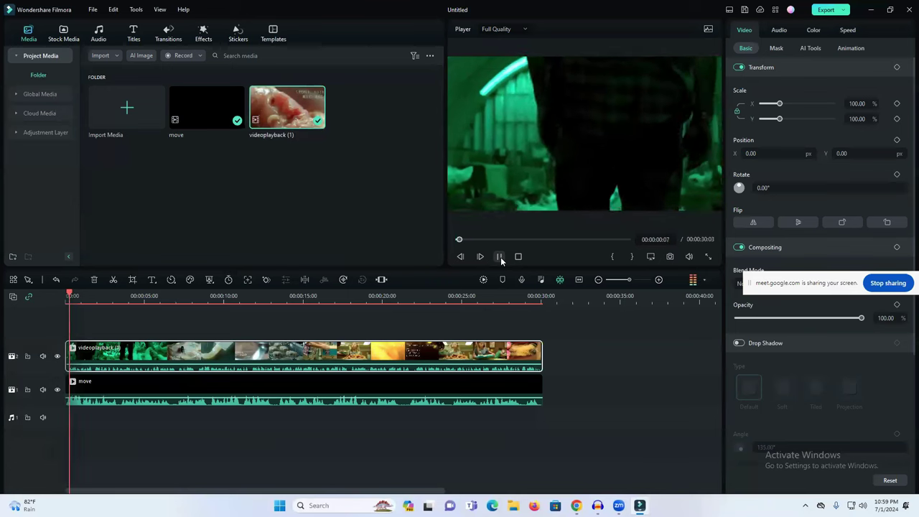
{"action": "left_click", "coordinate": [501, 256]}
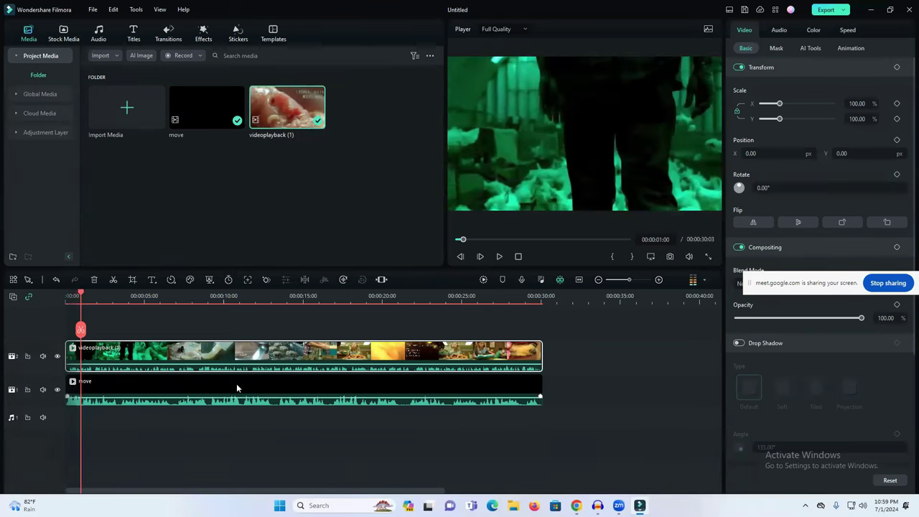
{"action": "left_click", "coordinate": [43, 420]}
{"action": "left_click", "coordinate": [43, 389]}
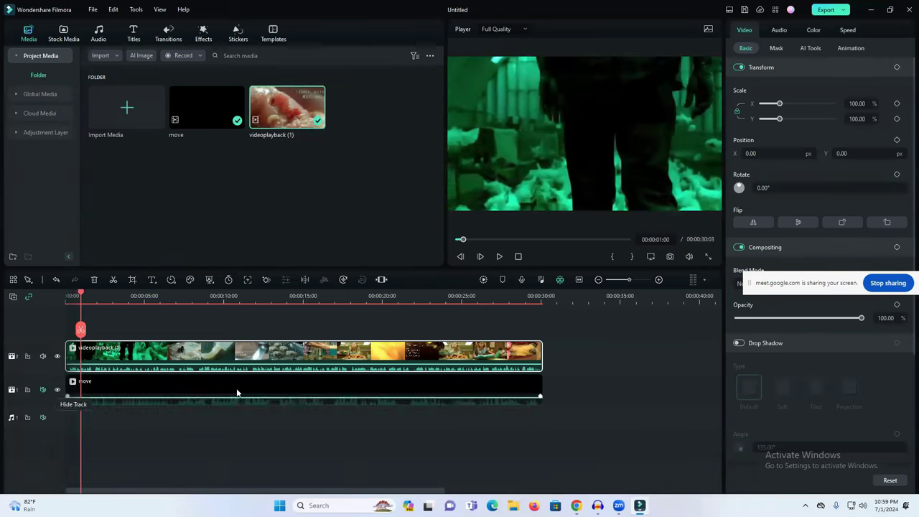
{"action": "left_click", "coordinate": [494, 258]}
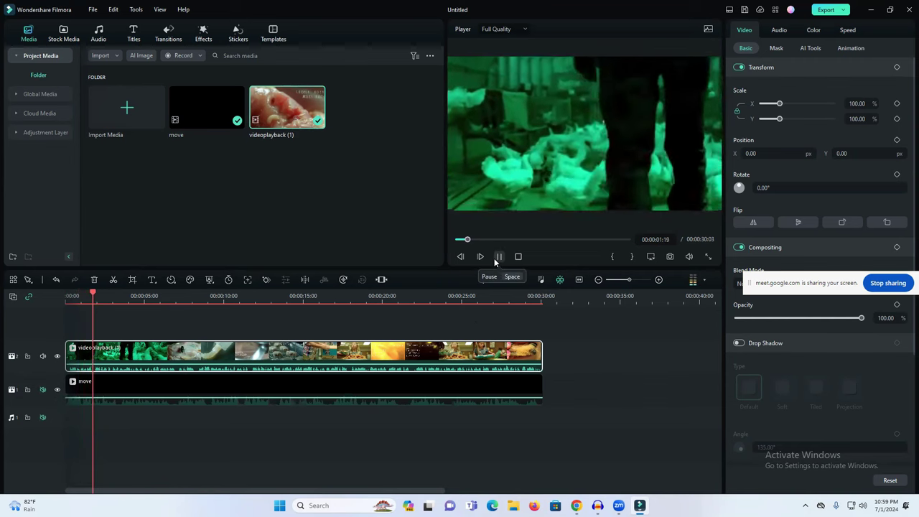
{"action": "left_click", "coordinate": [494, 258]}
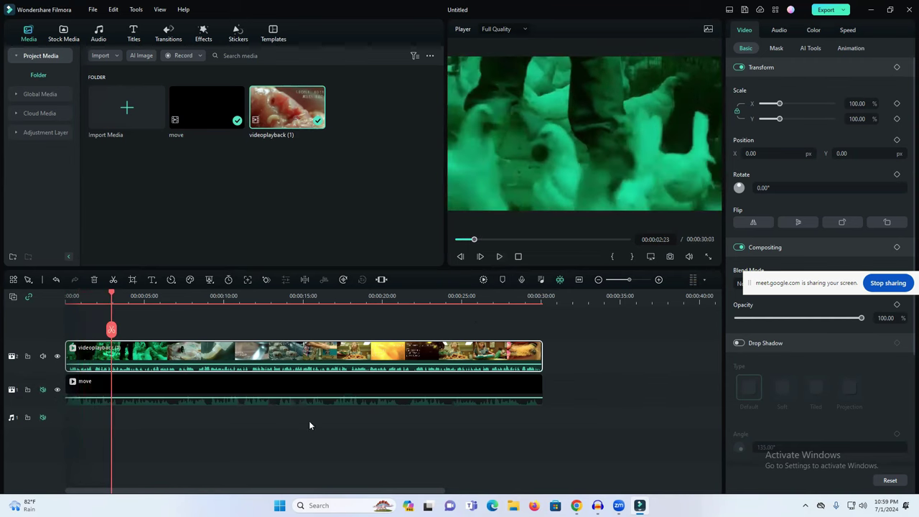
Lower the "videoplayback (1)" clip's volume to silence and flip its picture horizontally
{"action": "left_click_drag", "start_coordinate": [318, 361], "coordinate": [318, 381]}
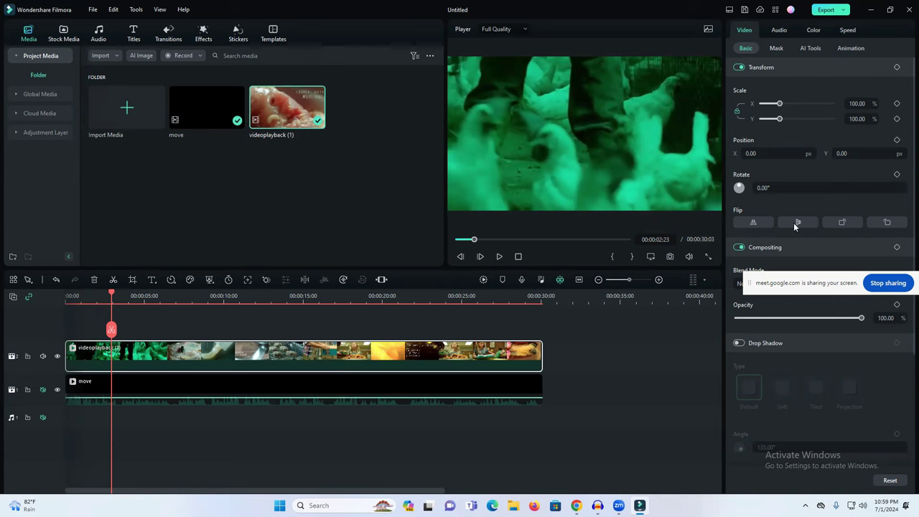
{"action": "left_click", "coordinate": [745, 220]}
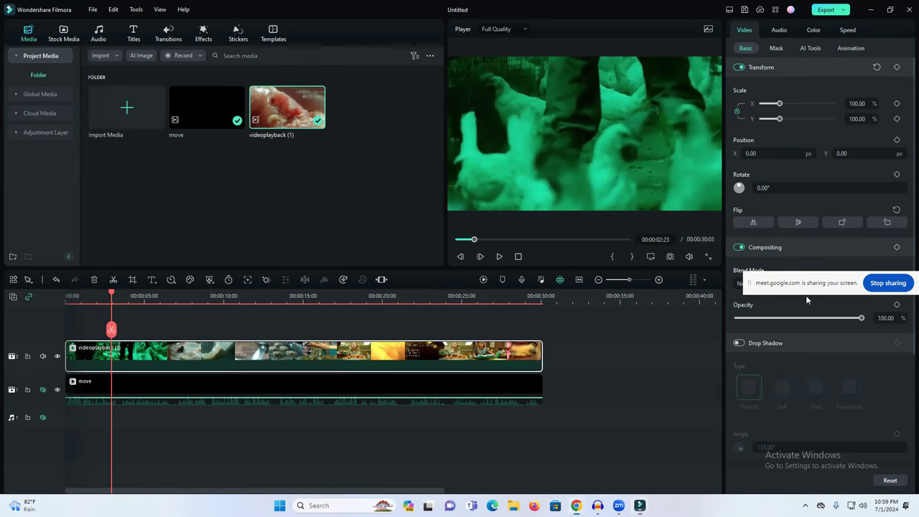
Adjust the "videoplayback (1)" clip's colour to Temperature -57.69, Tint 18.46 and Vibrance 18.46, and return the playhead to the start
{"action": "left_click", "coordinate": [812, 30]}
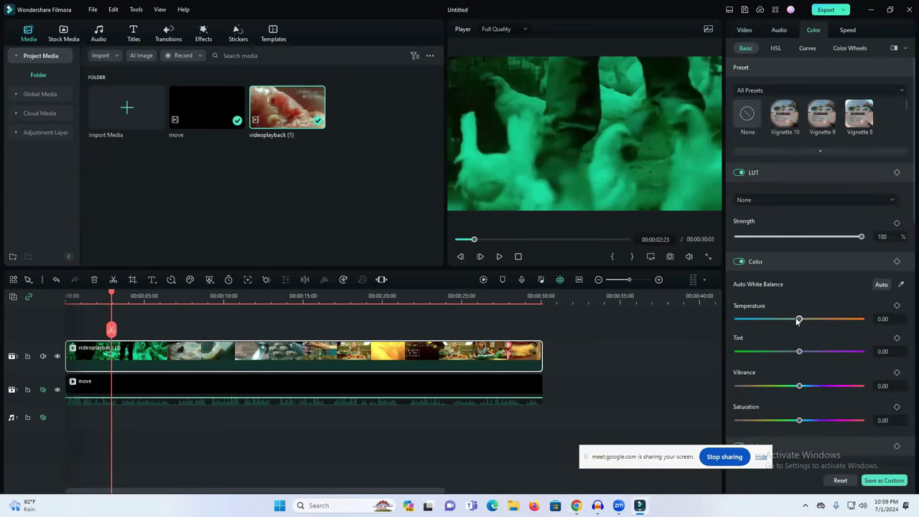
{"action": "mouse_move", "coordinate": [797, 321]}
{"action": "left_mouse_down"}
{"action": "mouse_move", "coordinate": [821, 318]}
{"action": "mouse_move", "coordinate": [788, 324]}
{"action": "left_mouse_up"}
{"action": "left_click_drag", "start_coordinate": [848, 324], "coordinate": [764, 321]}
{"action": "mouse_move", "coordinate": [800, 352]}
{"action": "left_mouse_down"}
{"action": "mouse_move", "coordinate": [822, 351]}
{"action": "mouse_move", "coordinate": [785, 351]}
{"action": "left_mouse_up"}
{"action": "left_click_drag", "start_coordinate": [234, 309], "coordinate": [321, 309]}
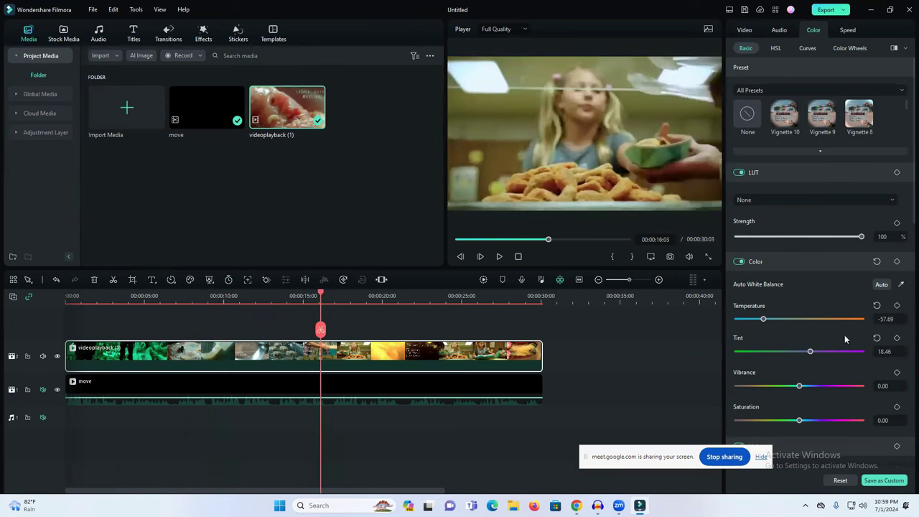
{"action": "left_click_drag", "start_coordinate": [799, 386], "coordinate": [811, 386]}
{"action": "left_click_drag", "start_coordinate": [317, 297], "coordinate": [53, 307]}
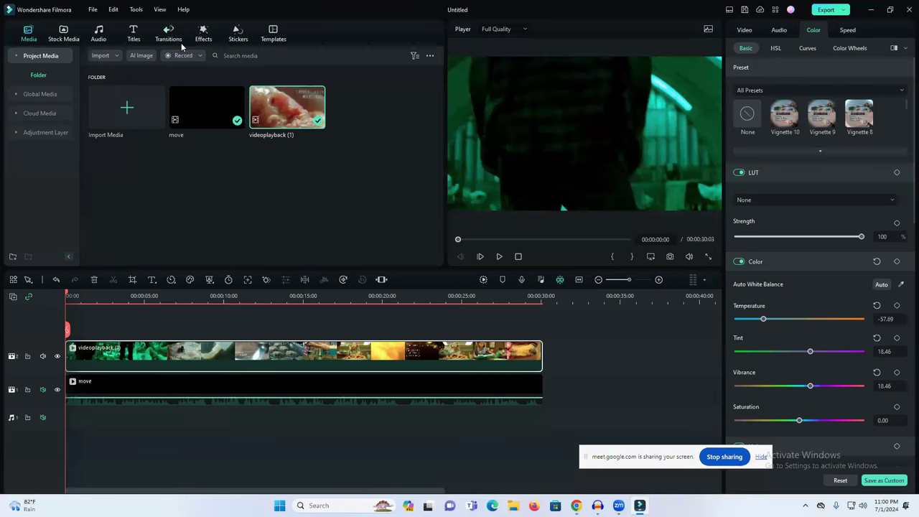
Browse the Basic, Shake and Flicker categories of the video effects library
{"action": "left_click", "coordinate": [203, 35]}
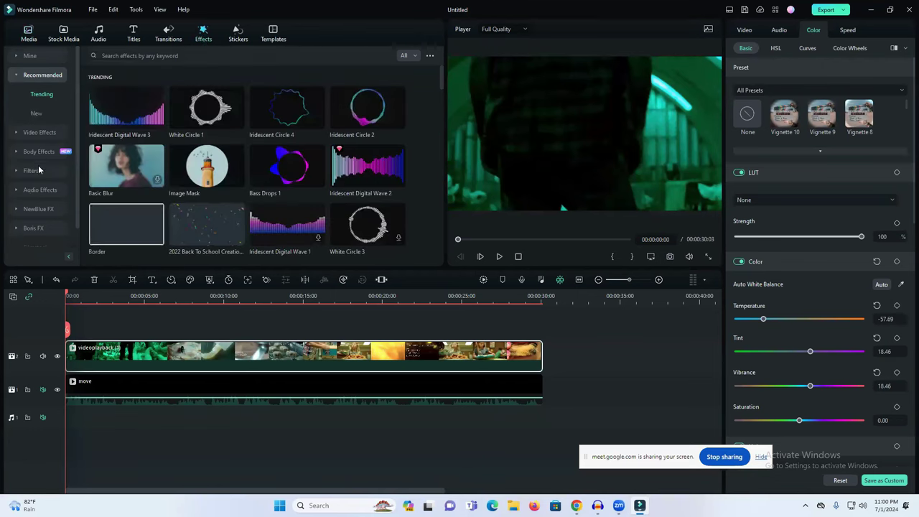
{"action": "left_click", "coordinate": [38, 131]}
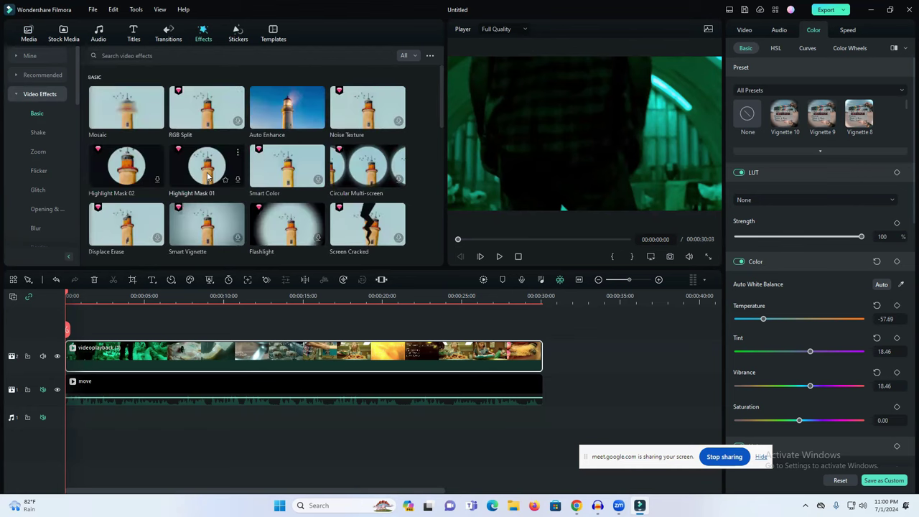
{"action": "scroll", "coordinate": [301, 136], "scroll_direction": "down", "scroll_amount": 5}
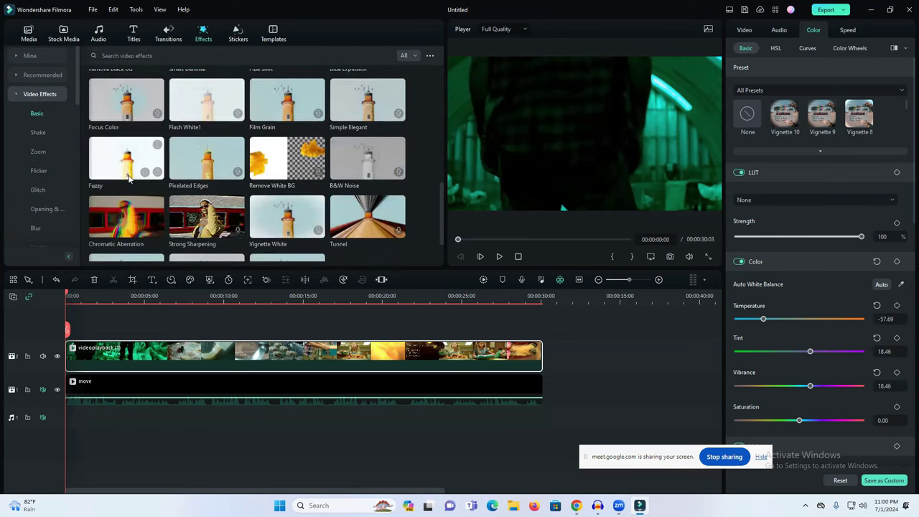
{"action": "left_click", "coordinate": [38, 136]}
{"action": "left_click", "coordinate": [34, 168]}
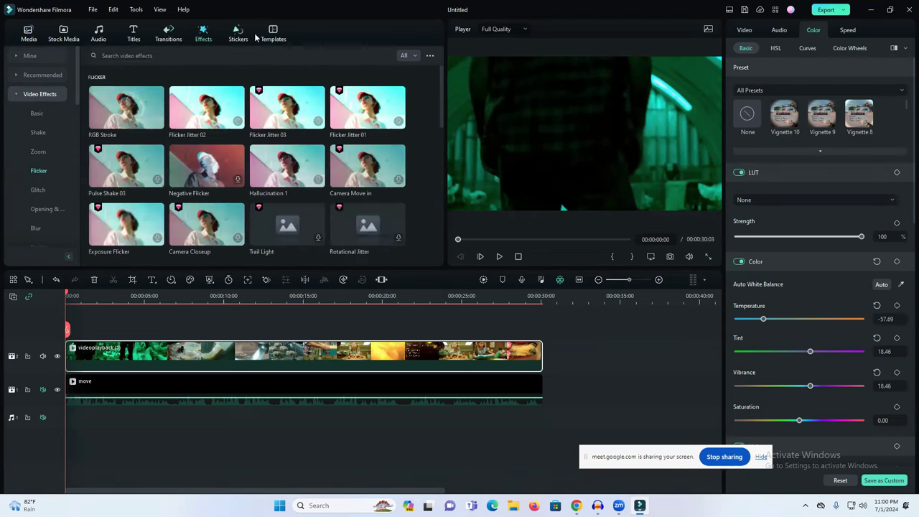
{"action": "scroll", "coordinate": [271, 142], "scroll_direction": "down", "scroll_amount": 5}
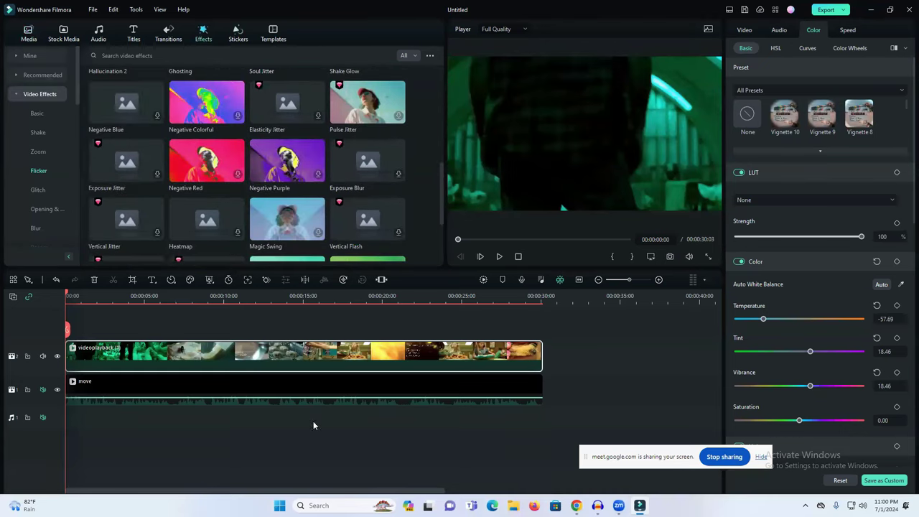
Unmute the "move" video track and the empty audio track, and preview the first seconds of the timeline
{"action": "left_click", "coordinate": [40, 390]}
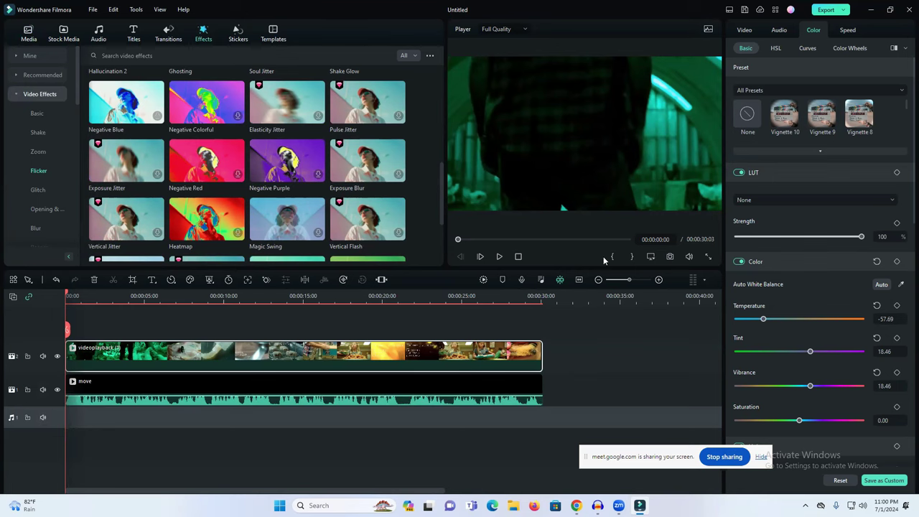
{"action": "left_click", "coordinate": [499, 259]}
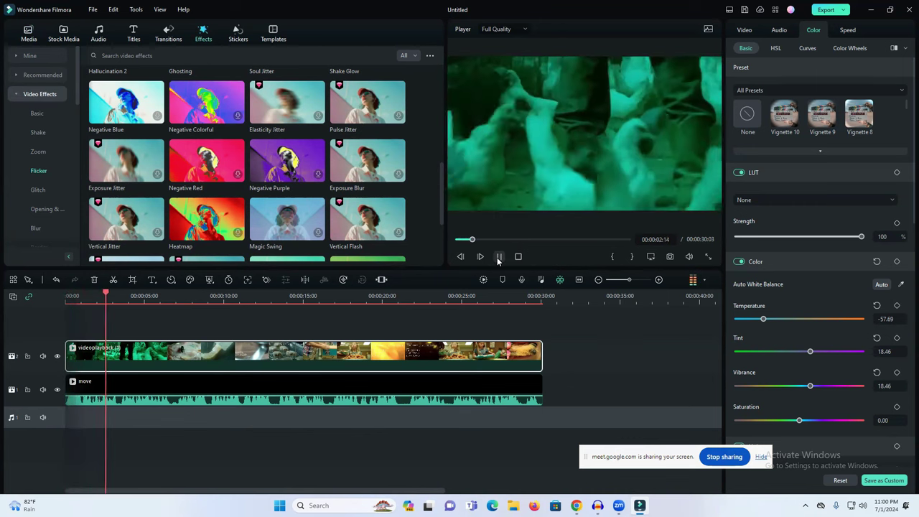
{"action": "left_click", "coordinate": [497, 257]}
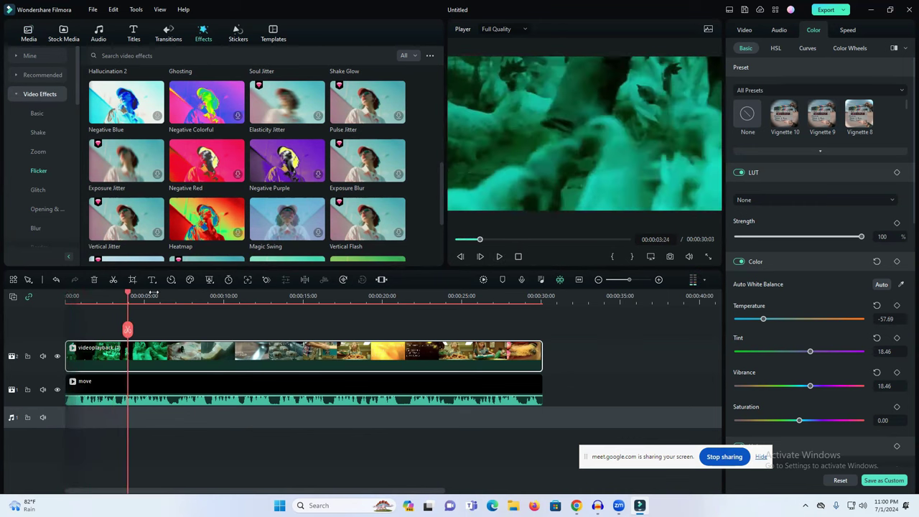
Split the "videoplayback (1)" clip at 00:00:04:08 and 00:00:05:15 and delete the section between the cuts
{"action": "left_click_drag", "start_coordinate": [129, 297], "coordinate": [134, 296]}
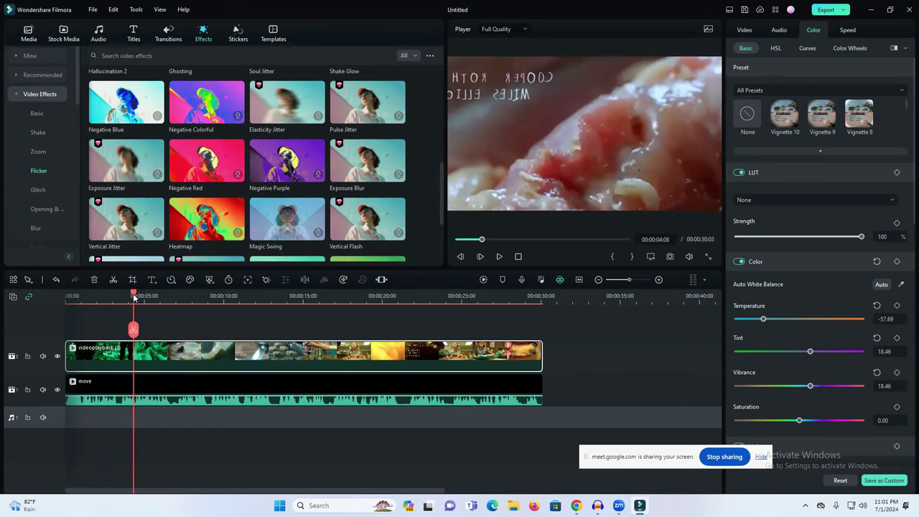
{"action": "left_click", "coordinate": [153, 352]}
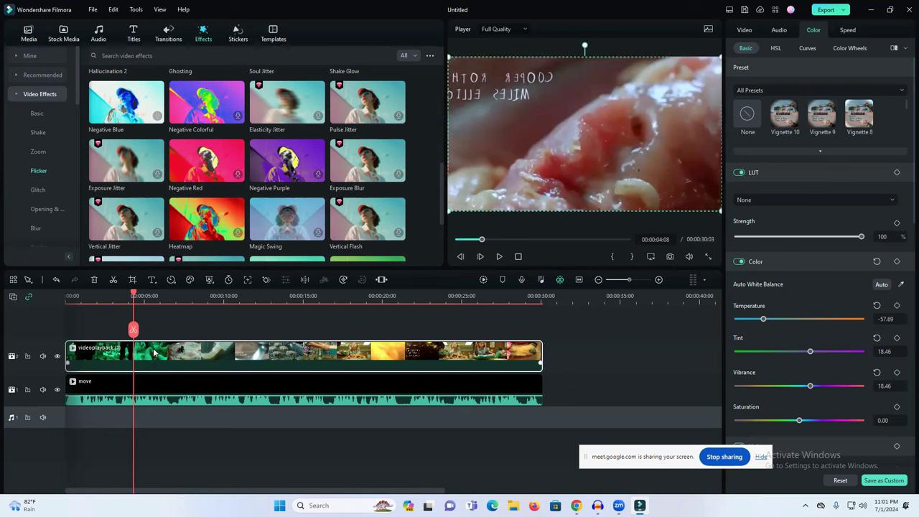
{"action": "left_click", "coordinate": [112, 281]}
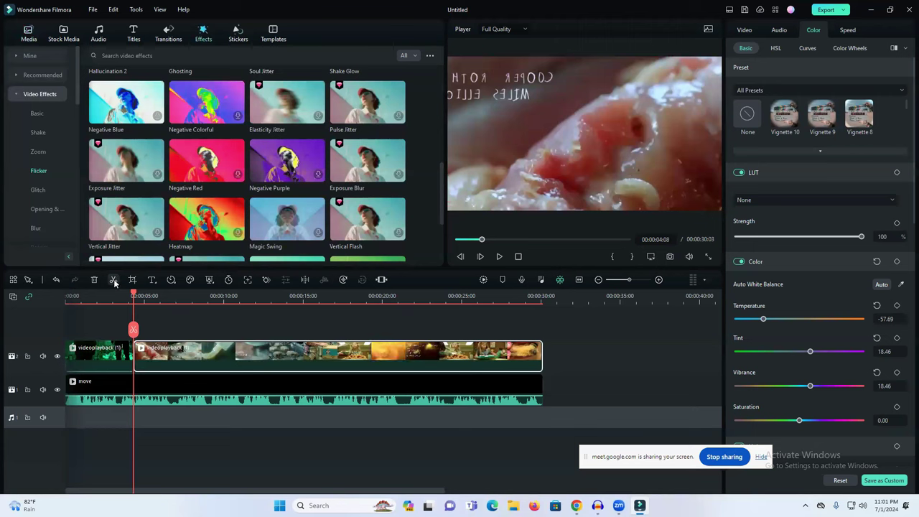
{"action": "left_click_drag", "start_coordinate": [135, 296], "coordinate": [154, 296]}
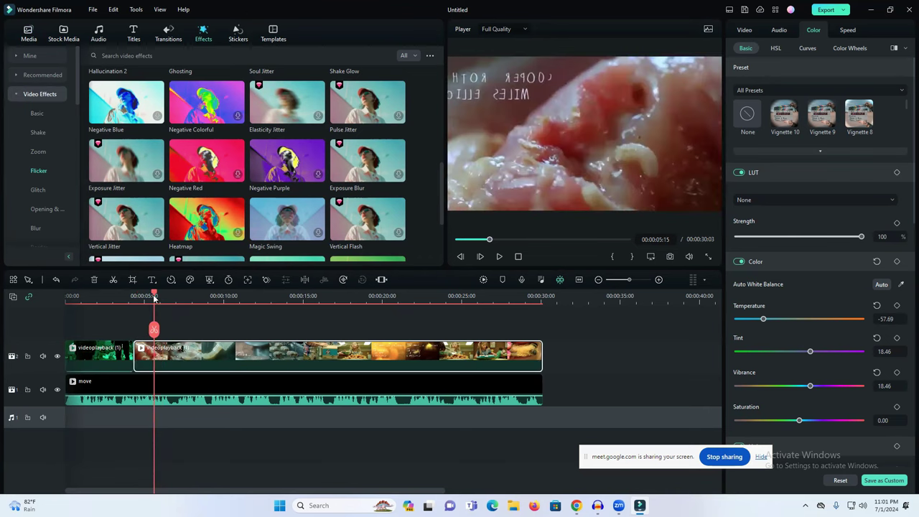
{"action": "left_click", "coordinate": [113, 279]}
{"action": "left_click", "coordinate": [148, 350]}
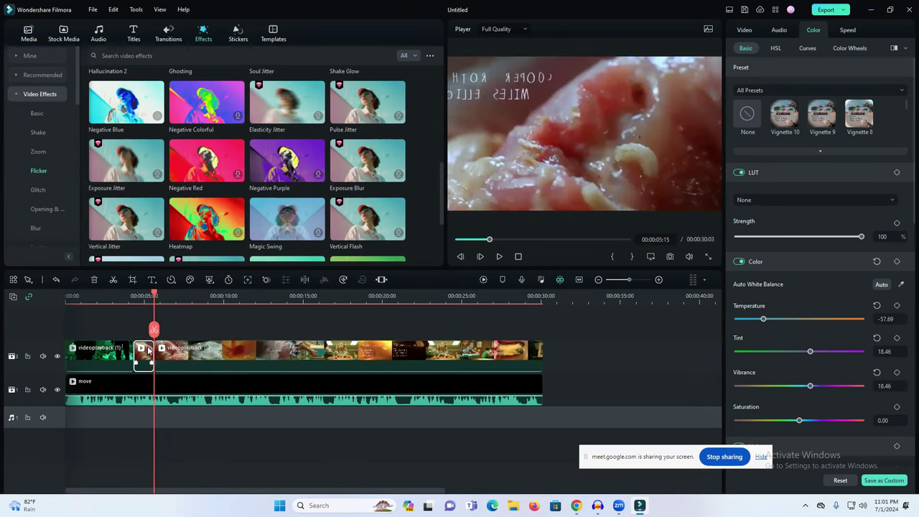
{"action": "key", "text": "Delete"}
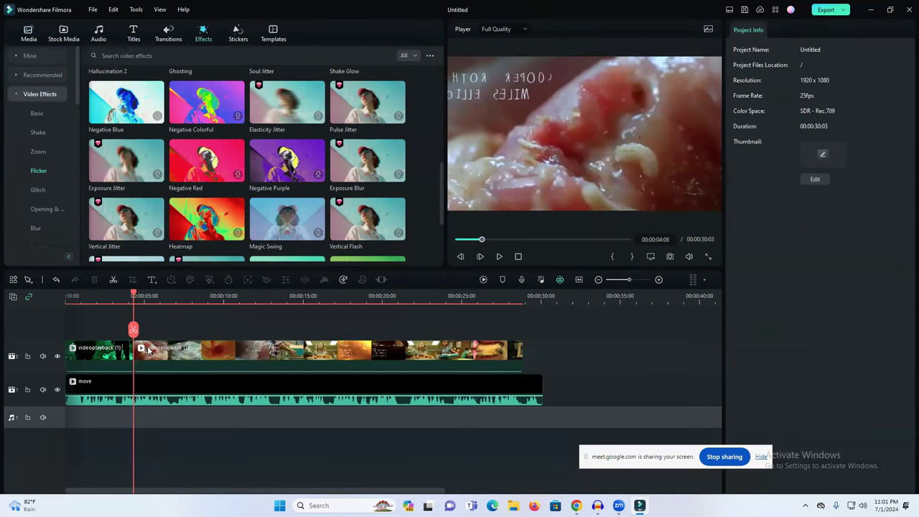
Split the second "videoplayback (1)" segment at 00:00:16:03
{"action": "left_click_drag", "start_coordinate": [185, 300], "coordinate": [232, 298]}
{"action": "left_click", "coordinate": [245, 350]}
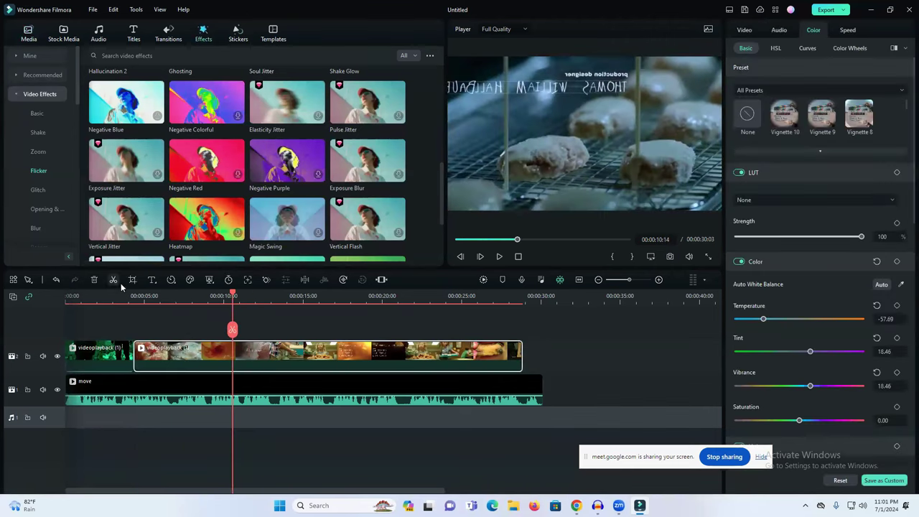
{"action": "left_click_drag", "start_coordinate": [232, 297], "coordinate": [321, 300]}
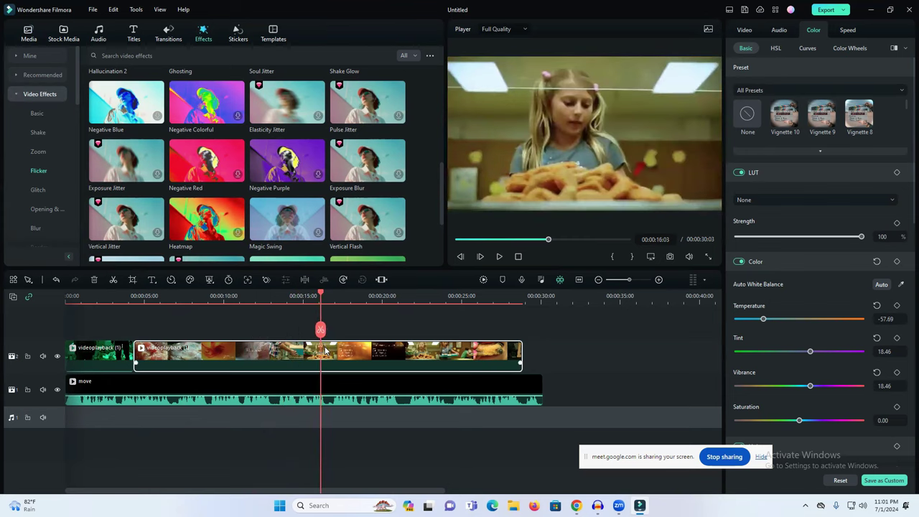
{"action": "left_click", "coordinate": [112, 279]}
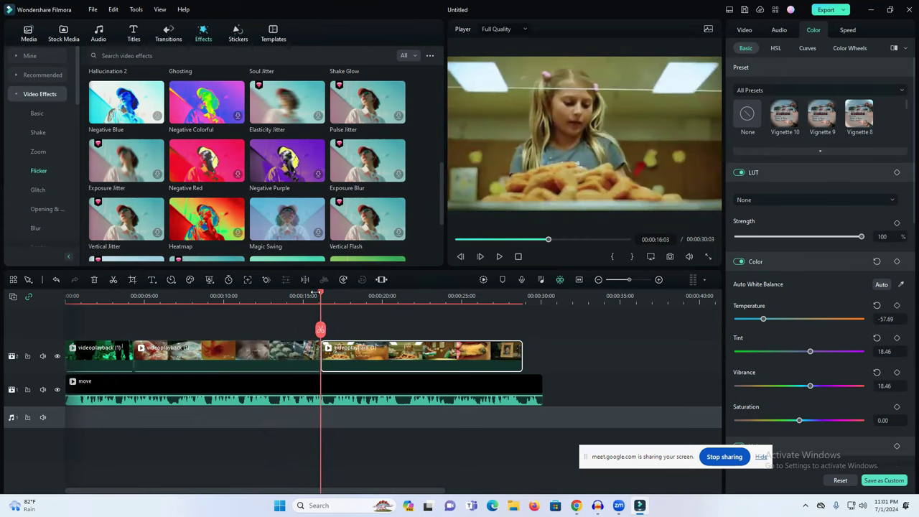
Split the third "videoplayback (1)" segment at 00:00:20:18 and delete the section between 00:00:16:03 and 00:00:20:18
{"action": "left_click_drag", "start_coordinate": [321, 295], "coordinate": [393, 307]}
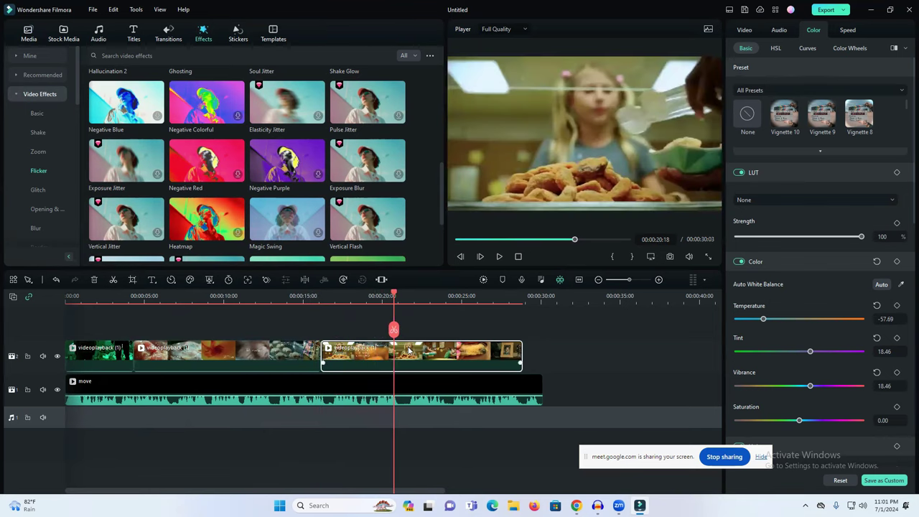
{"action": "left_click", "coordinate": [113, 280]}
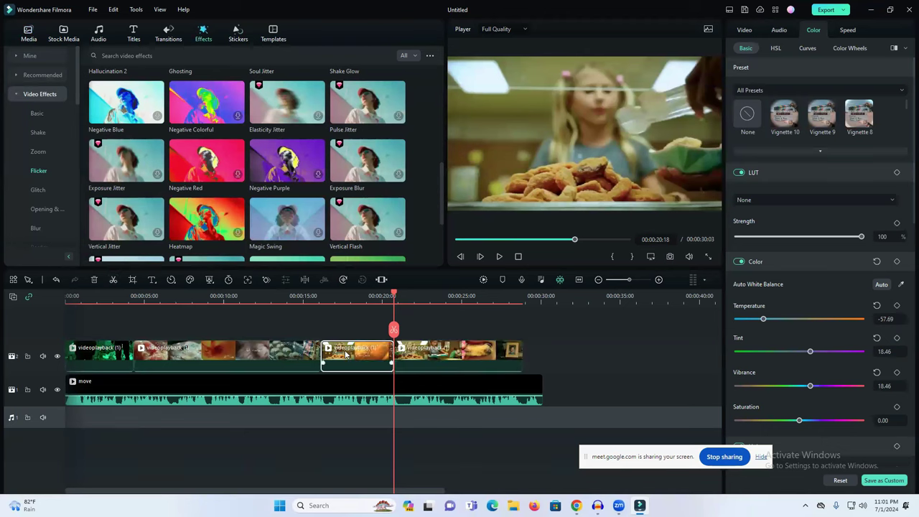
{"action": "key", "text": "Delete"}
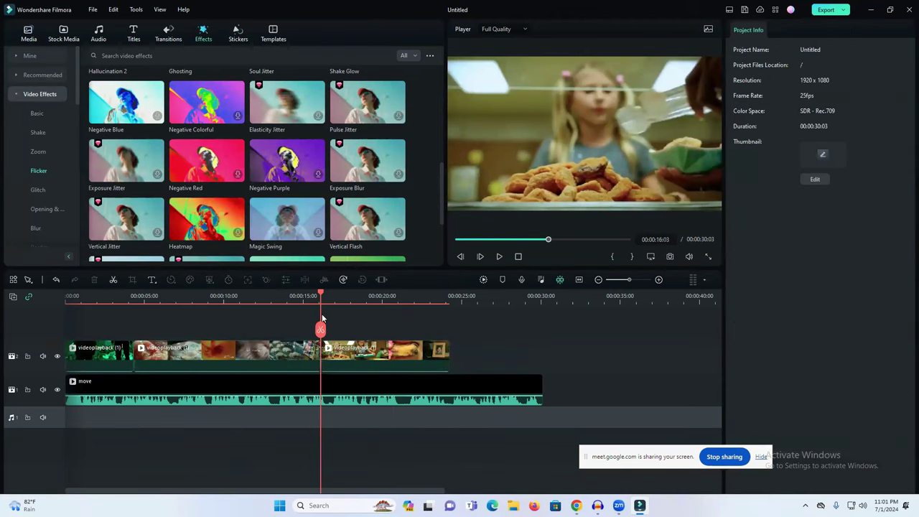
Preview the timeline from the start and trim the end of the "move" clip to match the end of the footage
{"action": "left_click_drag", "start_coordinate": [321, 295], "coordinate": [67, 295]}
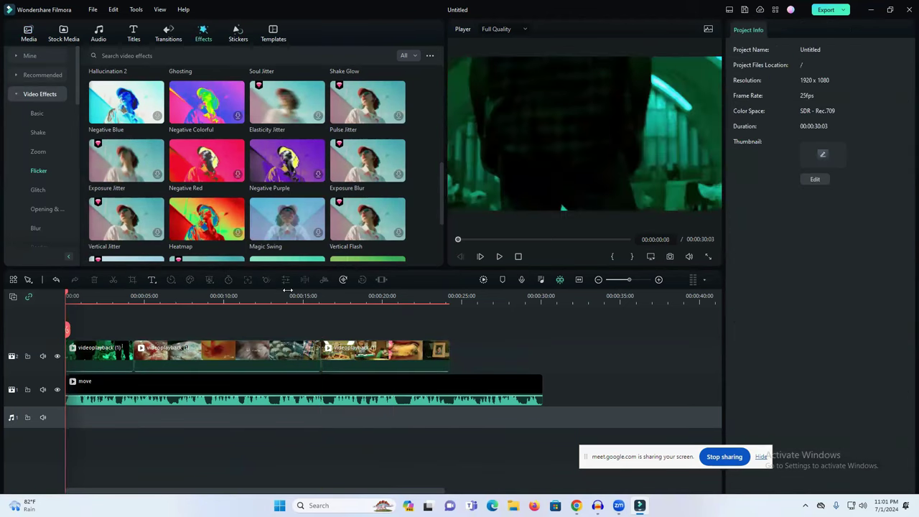
{"action": "key", "text": "space"}
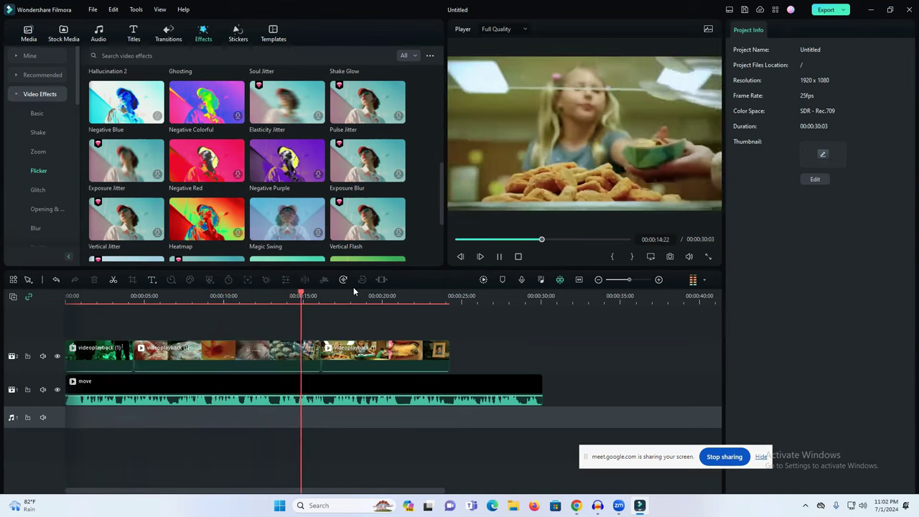
{"action": "key", "text": "space"}
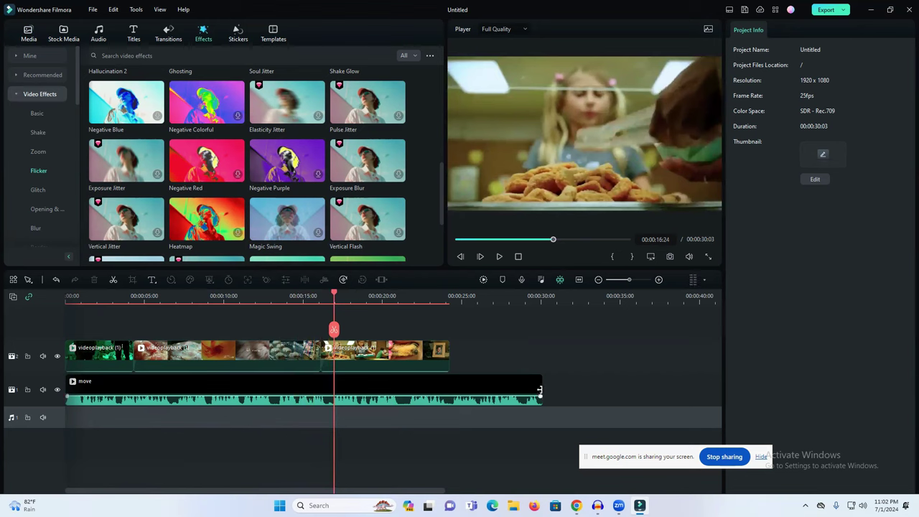
{"action": "left_click_drag", "start_coordinate": [539, 390], "coordinate": [448, 390]}
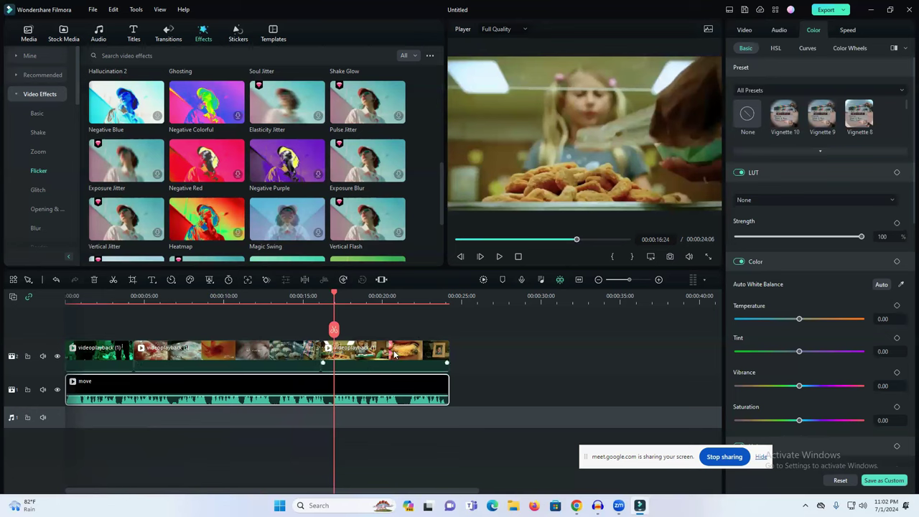
Save a PNG snapshot of the frame at 00:00:05:14 to the Downloads folder
{"action": "left_click_drag", "start_coordinate": [335, 297], "coordinate": [153, 302]}
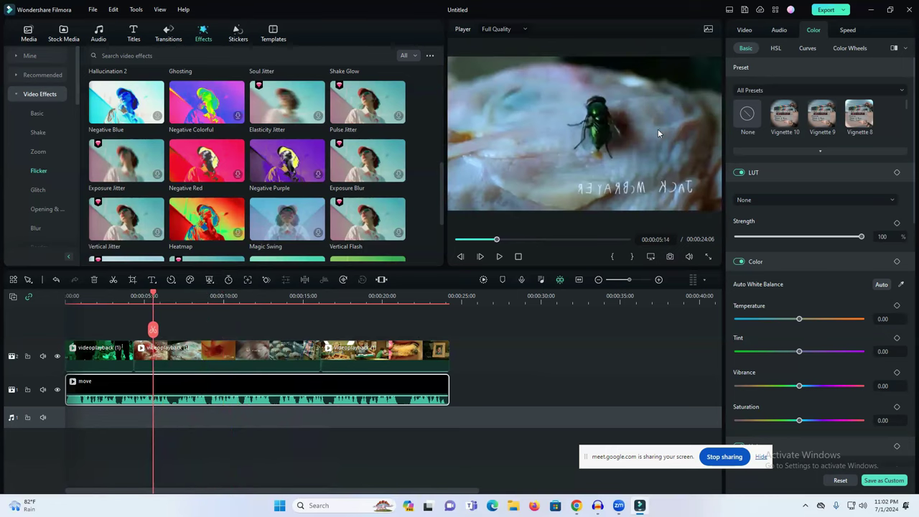
{"action": "left_click", "coordinate": [670, 257]}
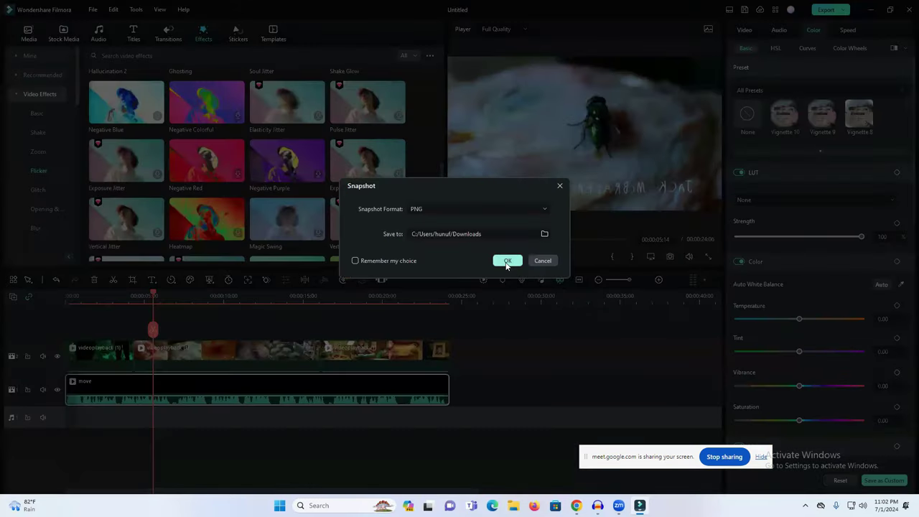
{"action": "left_click", "coordinate": [507, 262]}
Place the snapshot on a new track above the footage at 00:00:05:14, shorten it to about one second and preview it
{"action": "left_click_drag", "start_coordinate": [201, 123], "coordinate": [163, 337]}
{"action": "left_click_drag", "start_coordinate": [230, 350], "coordinate": [167, 352]}
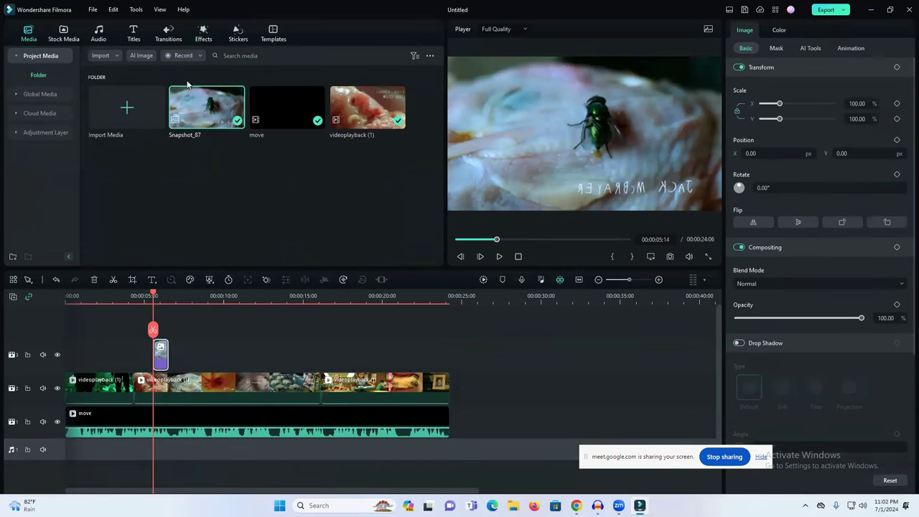
{"action": "key", "text": "space"}
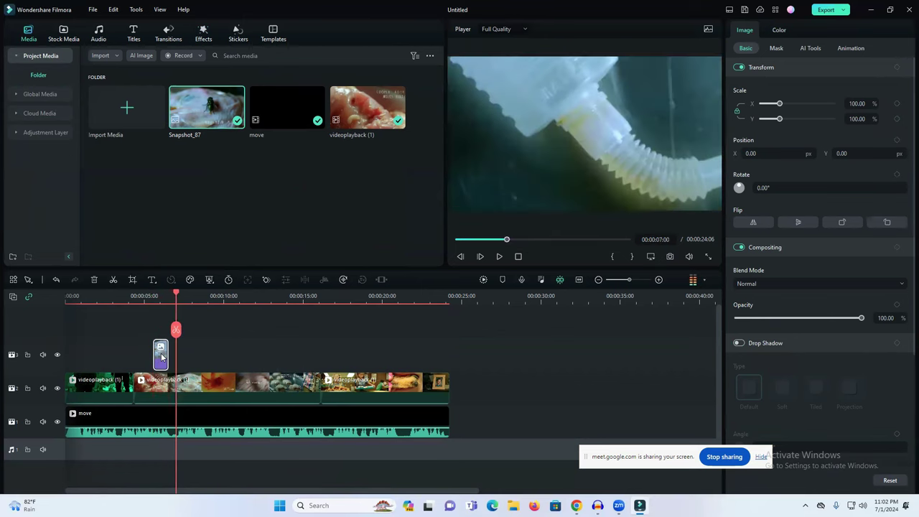
{"action": "left_click_drag", "start_coordinate": [175, 299], "coordinate": [156, 300]}
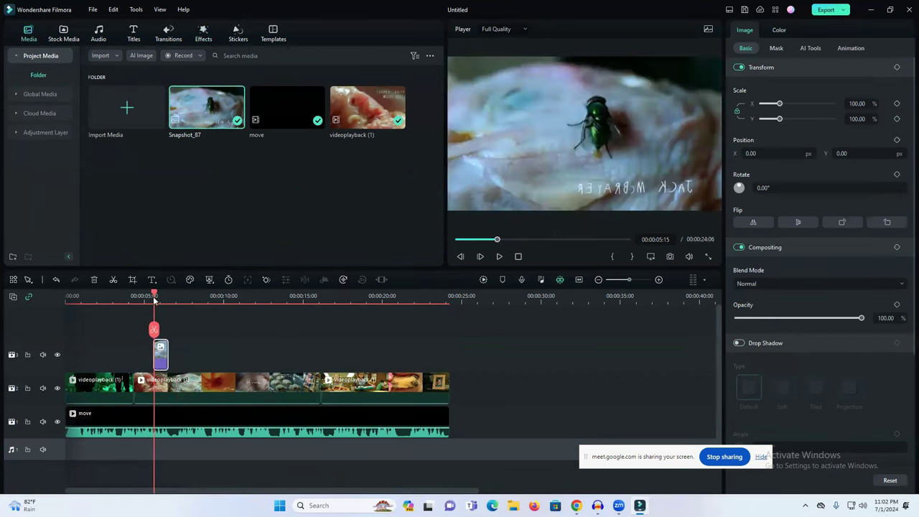
{"action": "left_click", "coordinate": [159, 308]}
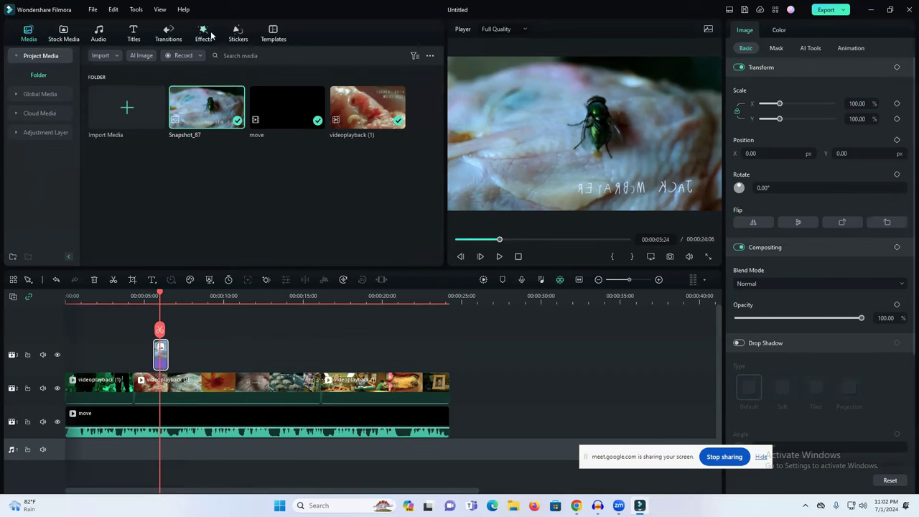
Apply the Page Curl transition to the snapshot clip and preview it
{"action": "left_click", "coordinate": [168, 33]}
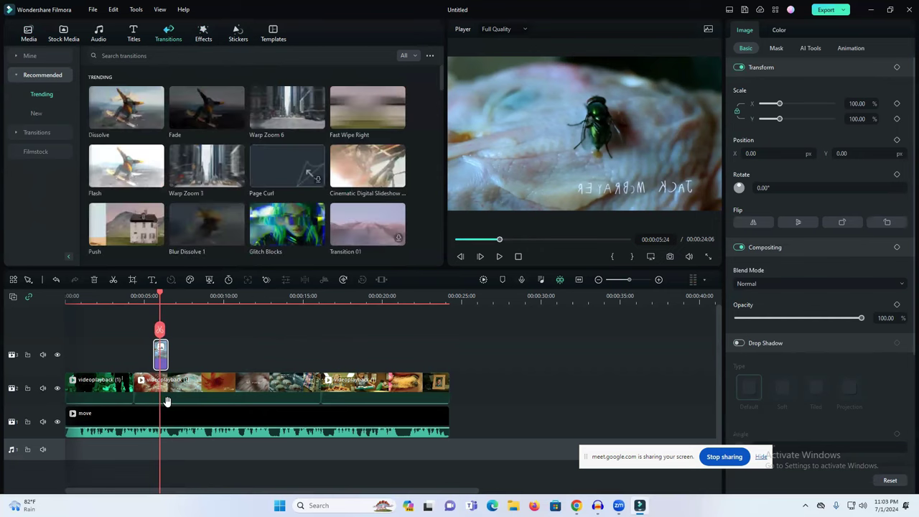
{"action": "left_click_drag", "start_coordinate": [271, 168], "coordinate": [179, 361]}
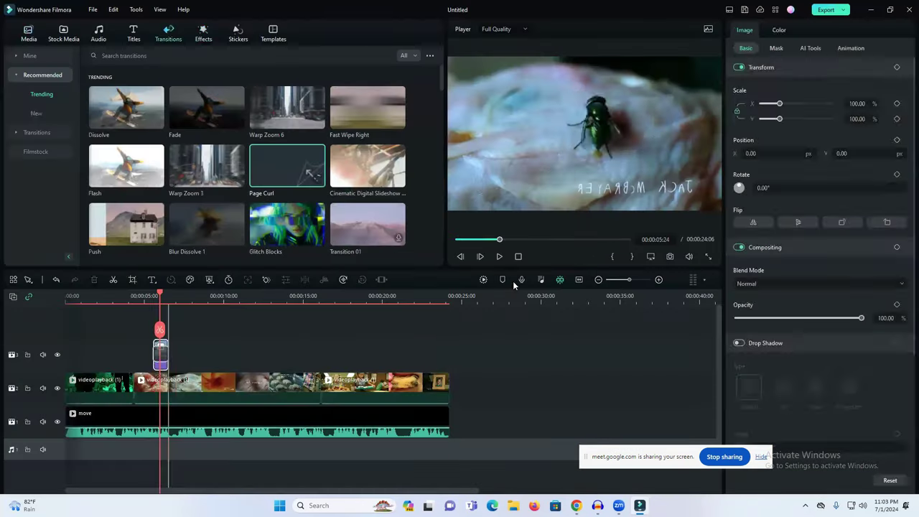
{"action": "left_click_drag", "start_coordinate": [163, 296], "coordinate": [136, 296]}
{"action": "key", "text": "space"}
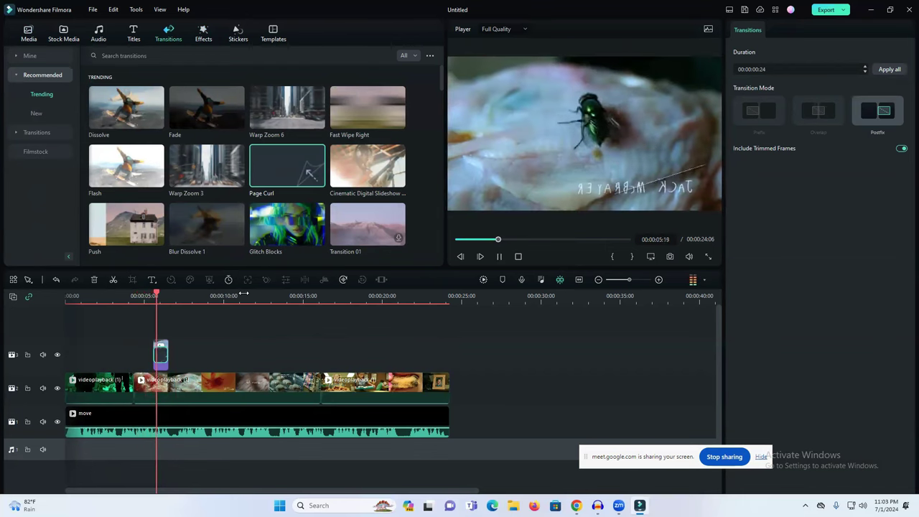
{"action": "key", "text": "space"}
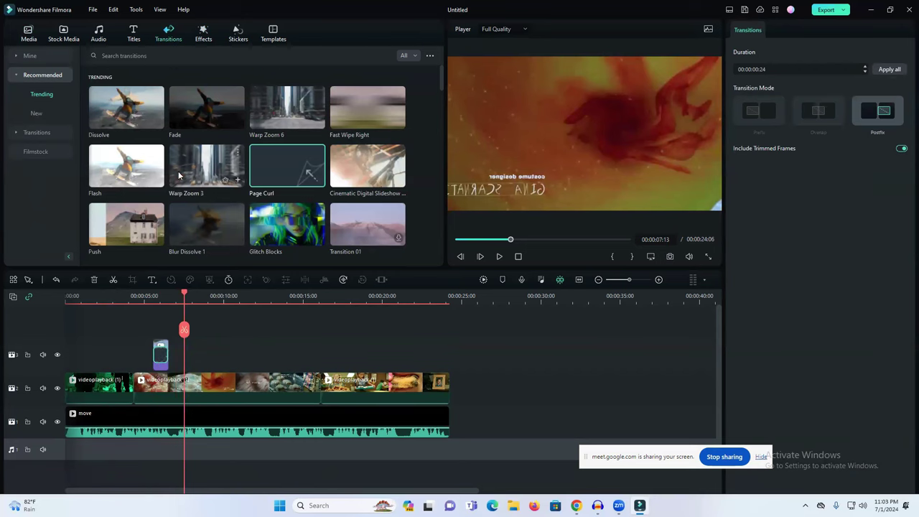
Apply the Warp Zoom 3 transition to the snapshot clip in place of Page Curl and preview it
{"action": "scroll", "coordinate": [158, 152], "scroll_direction": "down", "scroll_amount": 2}
{"action": "left_click_drag", "start_coordinate": [206, 100], "coordinate": [164, 359]}
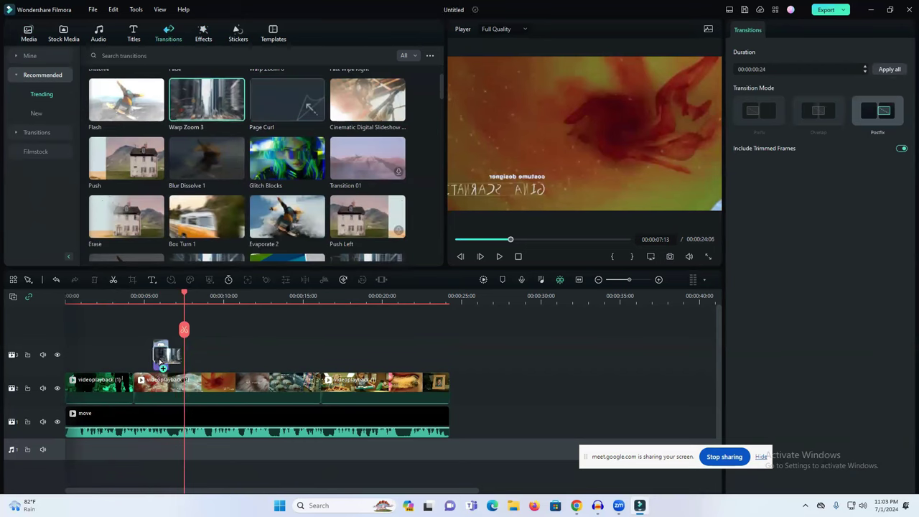
{"action": "left_click", "coordinate": [144, 296]}
{"action": "key", "text": "space"}
{"action": "key", "text": "space"}
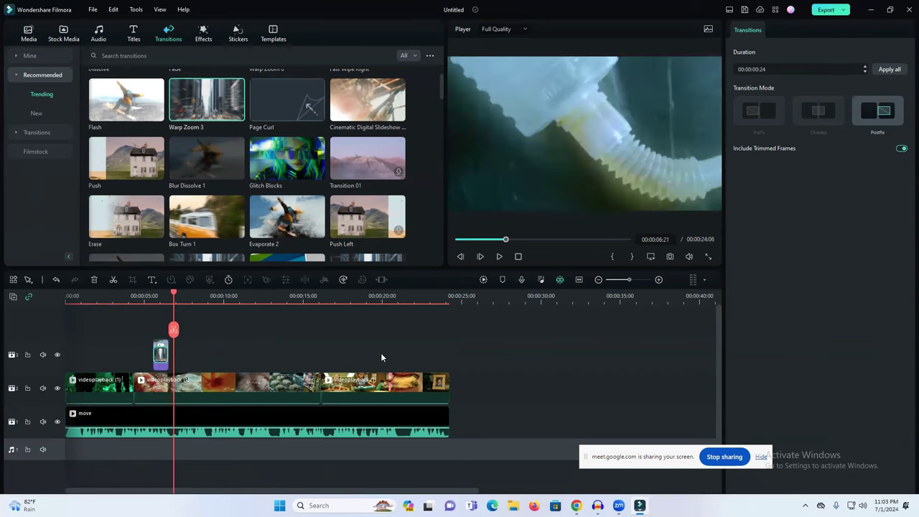
Return to the project media and preview the first seconds of the timeline
{"action": "scroll", "coordinate": [380, 355], "scroll_direction": "down", "scroll_amount": 1}
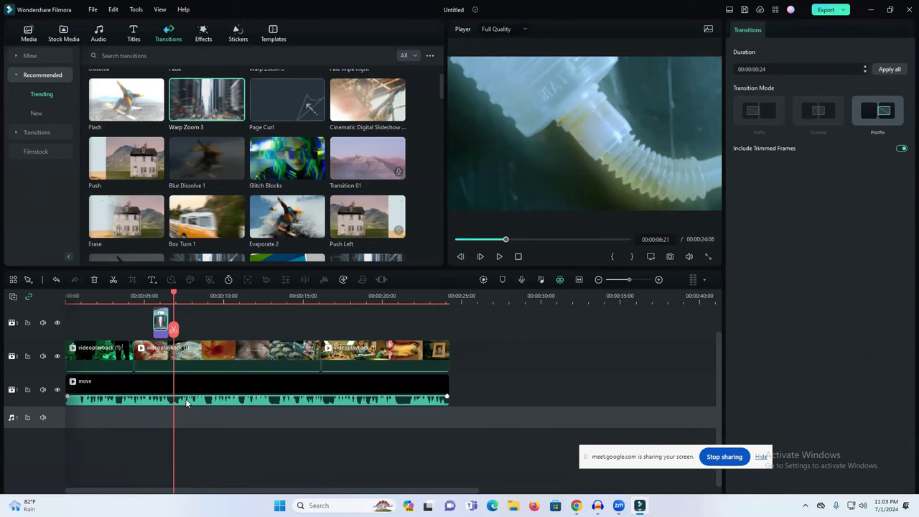
{"action": "left_click_drag", "start_coordinate": [173, 297], "coordinate": [295, 303]}
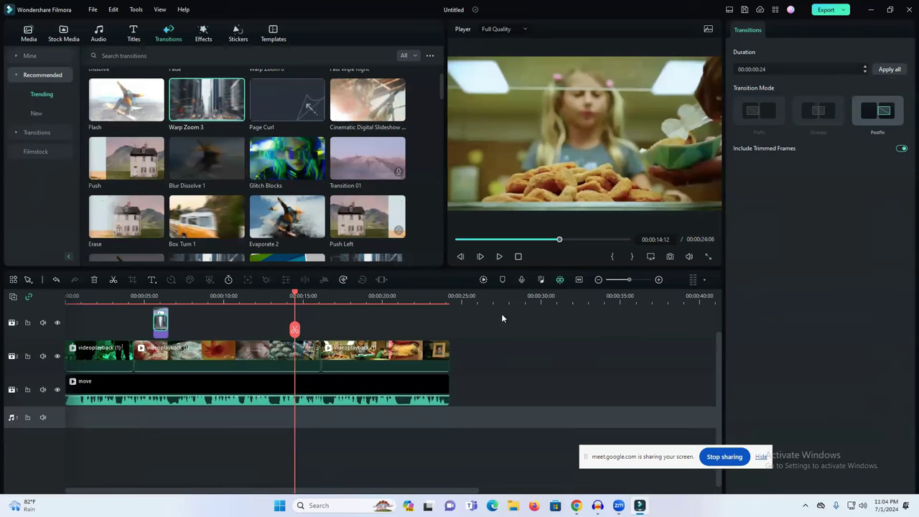
{"action": "left_click", "coordinate": [27, 39]}
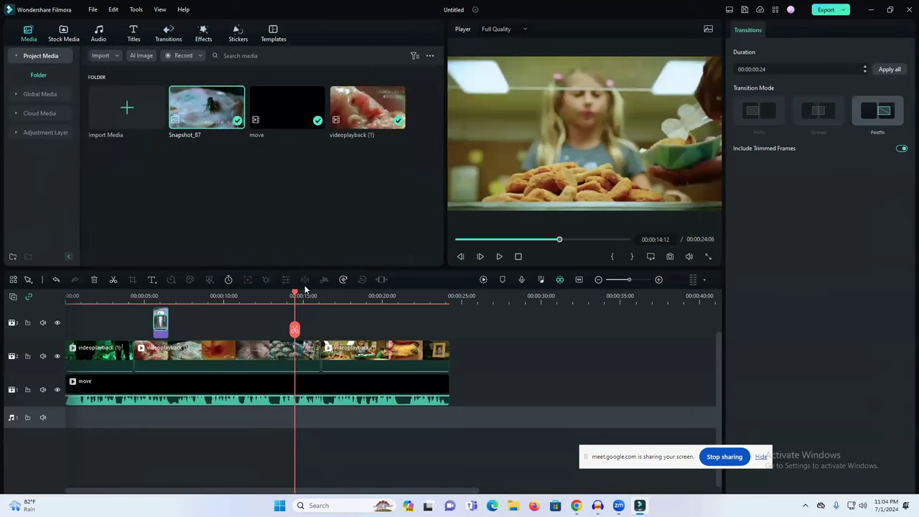
{"action": "left_click_drag", "start_coordinate": [294, 294], "coordinate": [0, 302]}
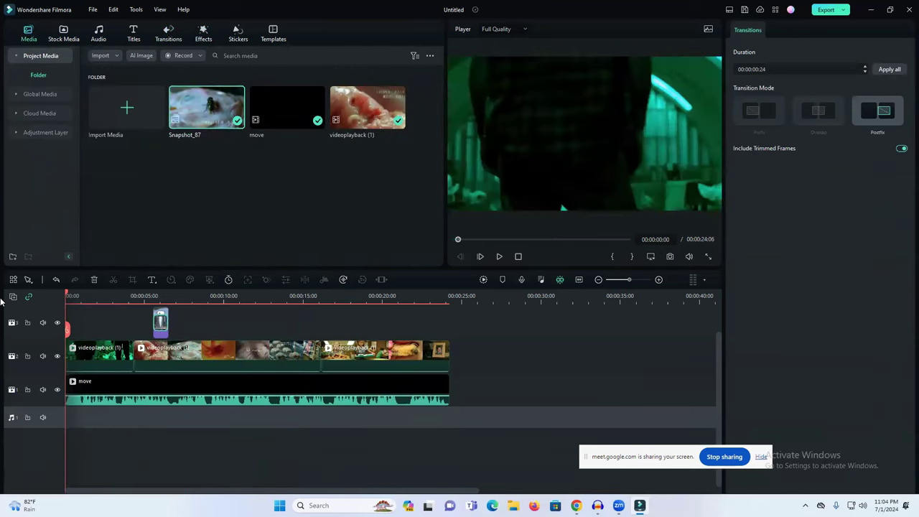
{"action": "key", "text": "space"}
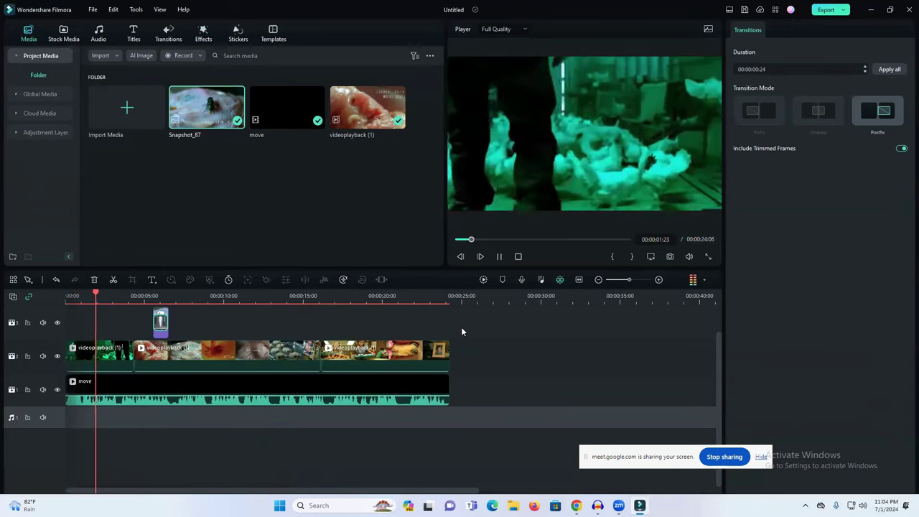
{"action": "key", "text": "space"}
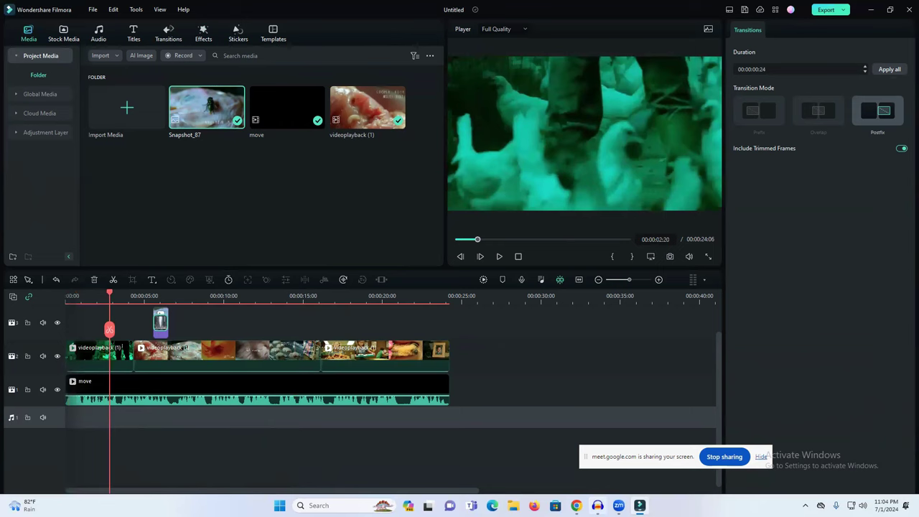
Switch to Chrome and review the "Journey of Discovery" Freesound page and The World Of Keya YouTube channel
{"action": "left_click", "coordinate": [521, 468]}
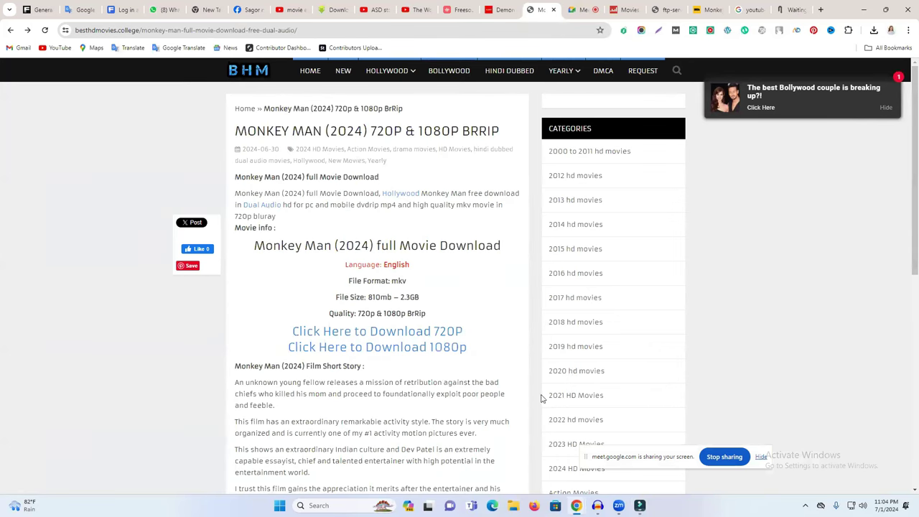
{"action": "left_click", "coordinate": [460, 10]}
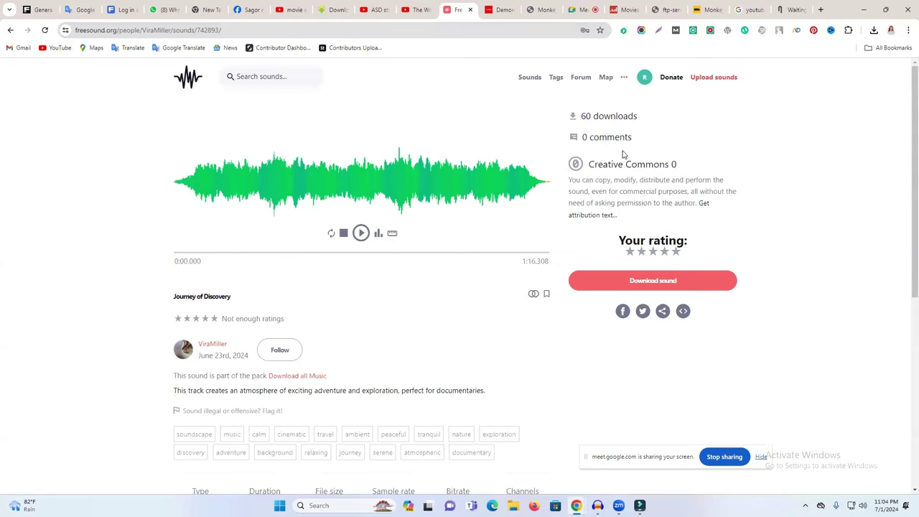
{"action": "left_click", "coordinate": [410, 10]}
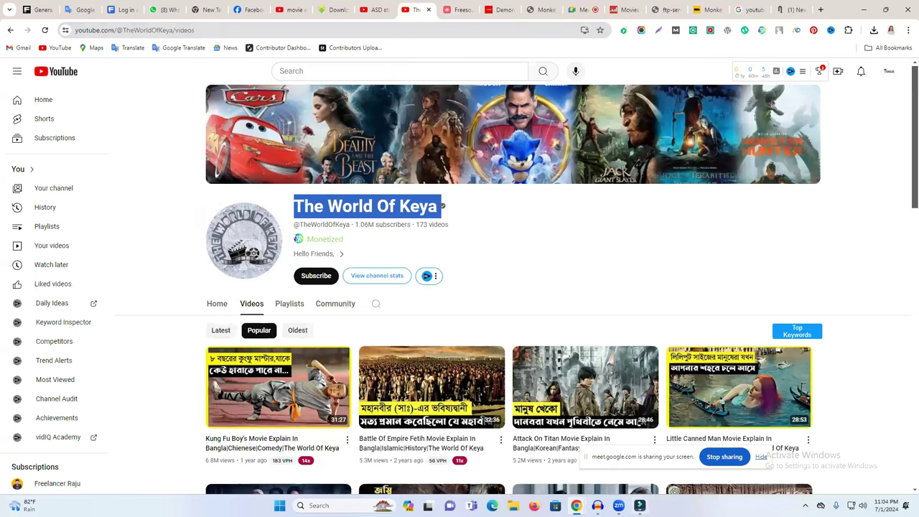
{"action": "left_click", "coordinate": [864, 9]}
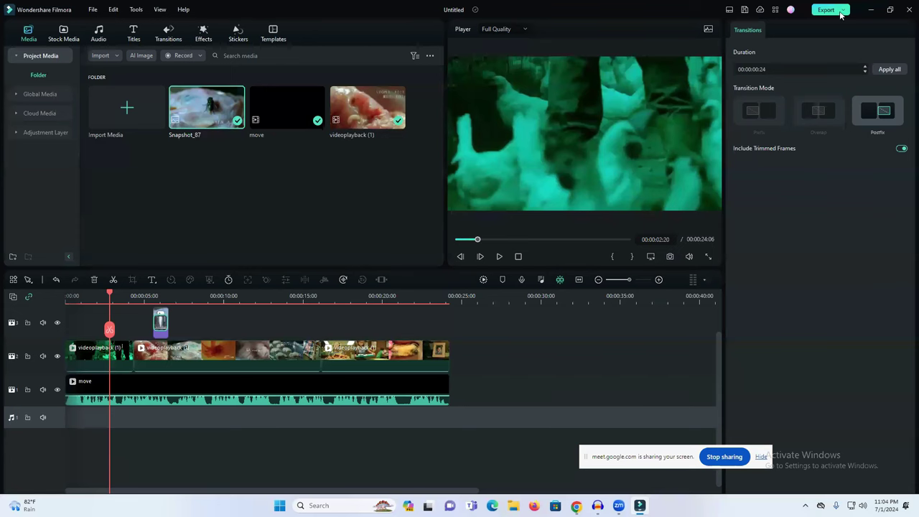
Open the "New Text Document" notes from the desktop and select the YouTube watch link below downsub.com
{"action": "left_click", "coordinate": [871, 10]}
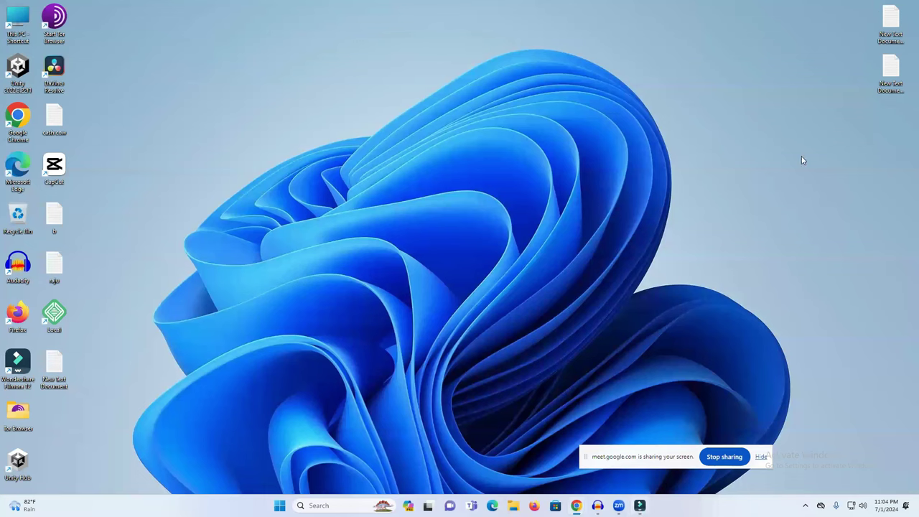
{"action": "double_click", "coordinate": [51, 373]}
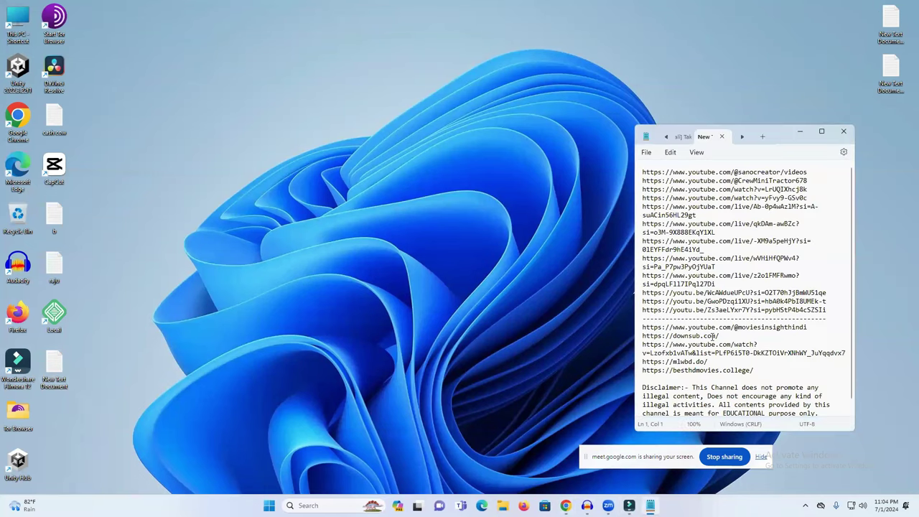
{"action": "triple_click", "coordinate": [726, 353]}
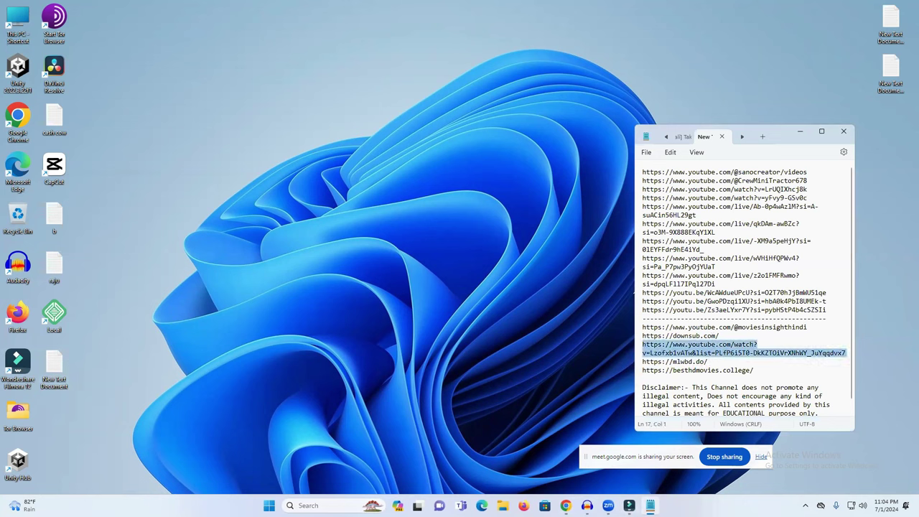
Switch to Facebook in Chrome and send the copied YouTube watch link to the three New Life Learning group chats
{"action": "left_click", "coordinate": [565, 505]}
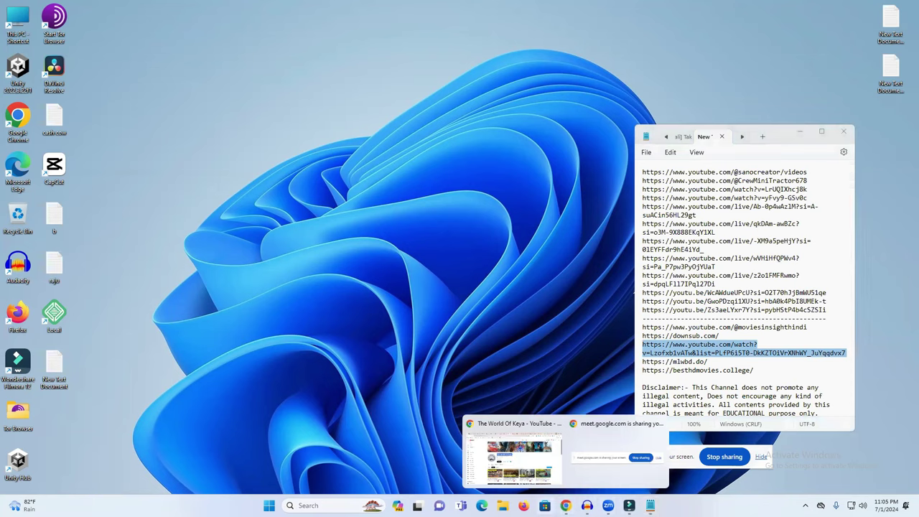
{"action": "left_click", "coordinate": [512, 458]}
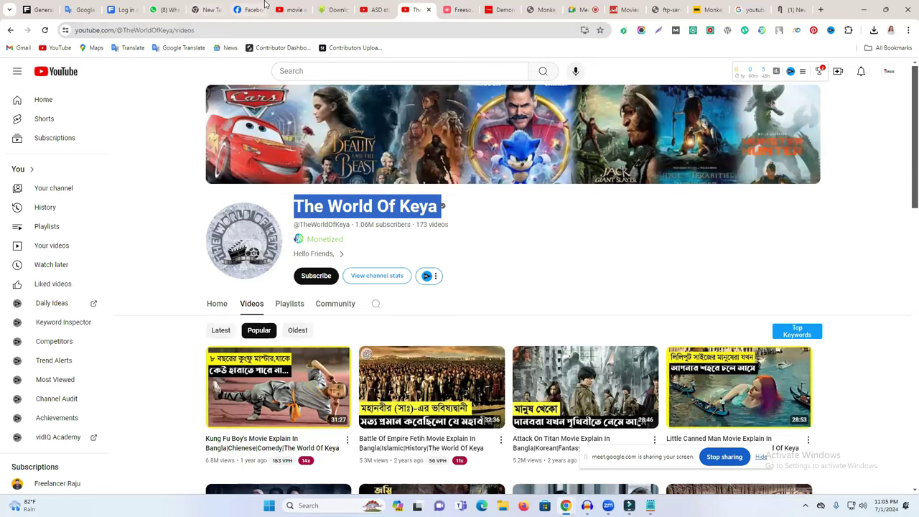
{"action": "left_click", "coordinate": [248, 9]}
{"action": "left_click", "coordinate": [844, 75]}
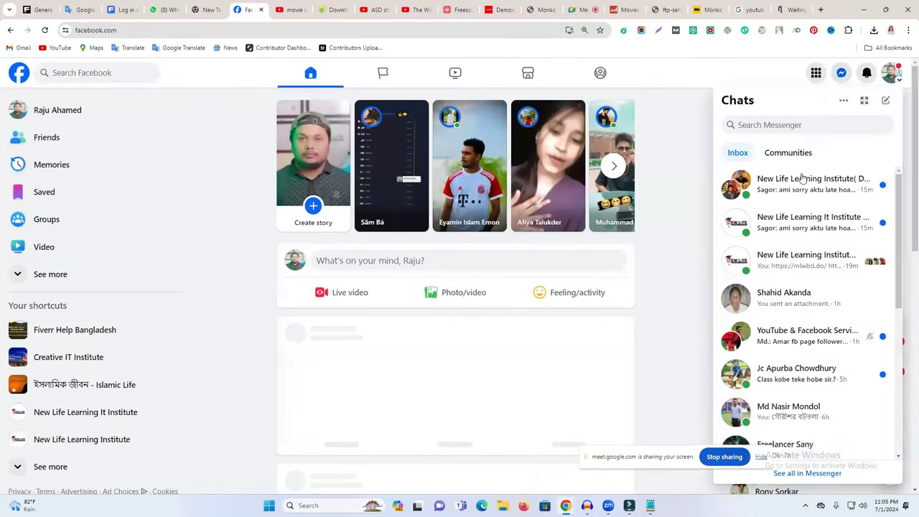
{"action": "left_click", "coordinate": [790, 191]}
{"action": "left_click", "coordinate": [857, 479]}
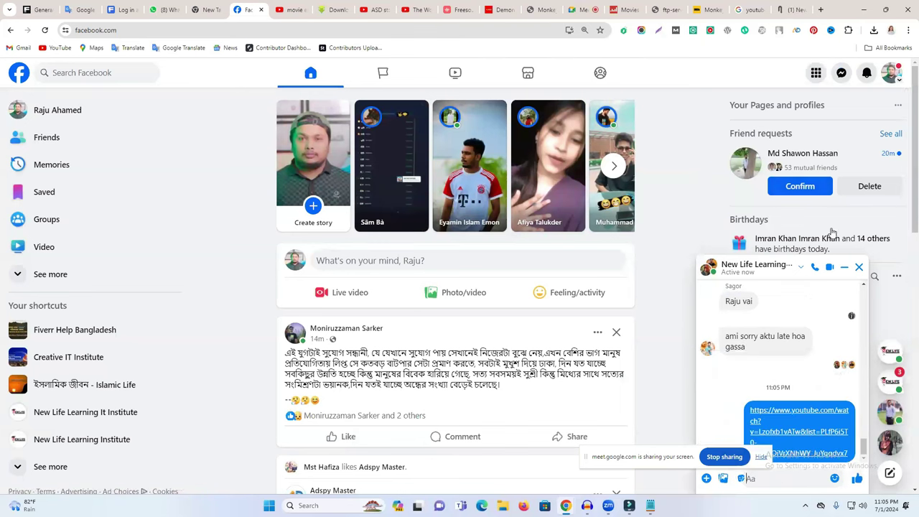
{"action": "left_click", "coordinate": [841, 75]}
{"action": "left_click", "coordinate": [785, 235]}
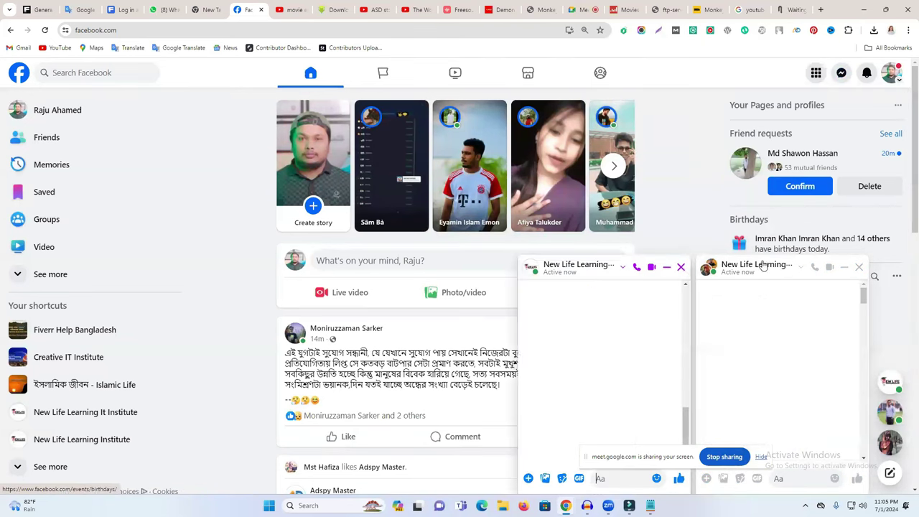
{"action": "left_click", "coordinate": [842, 73]}
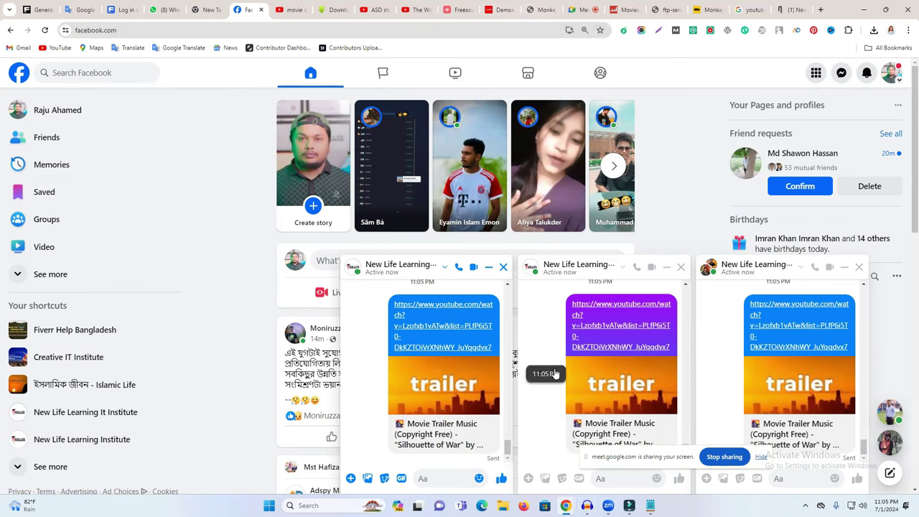
Open the shared music link, try inserting "ss" before "youtube" in its address, and close the page
{"action": "left_click", "coordinate": [460, 355]}
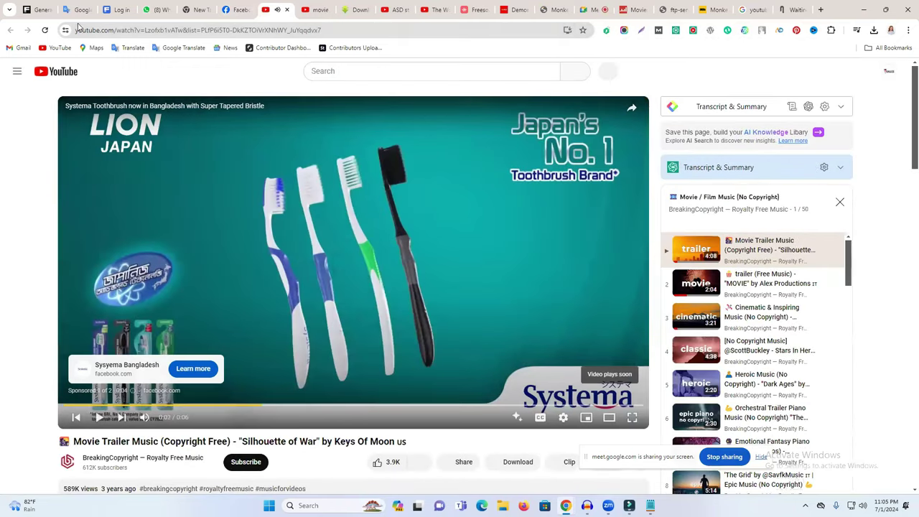
{"action": "left_click", "coordinate": [122, 31]}
{"action": "left_click", "coordinate": [128, 31]}
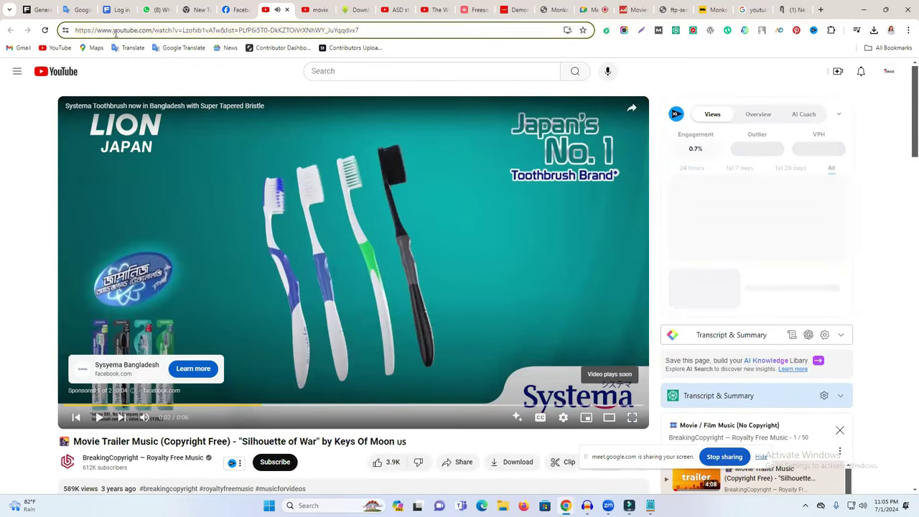
{"action": "type", "text": "ss"}
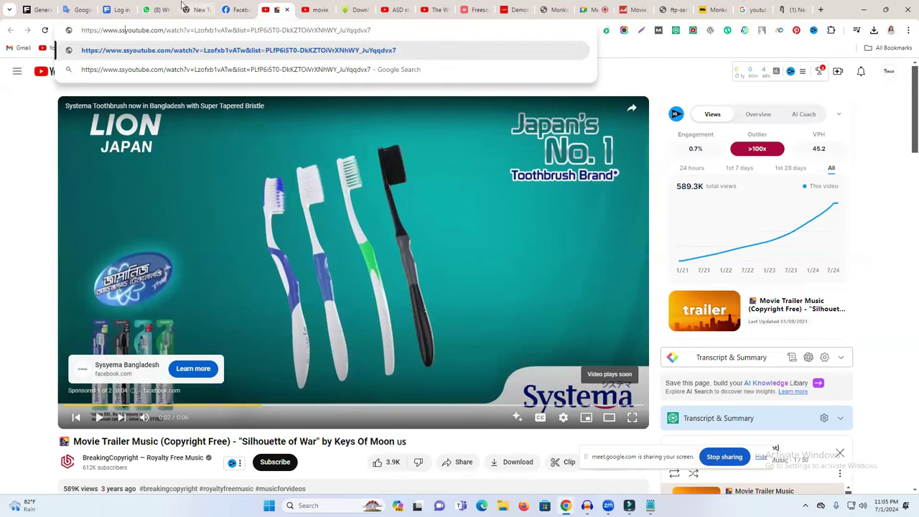
{"action": "key", "text": "Escape"}
{"action": "left_click", "coordinate": [286, 10]}
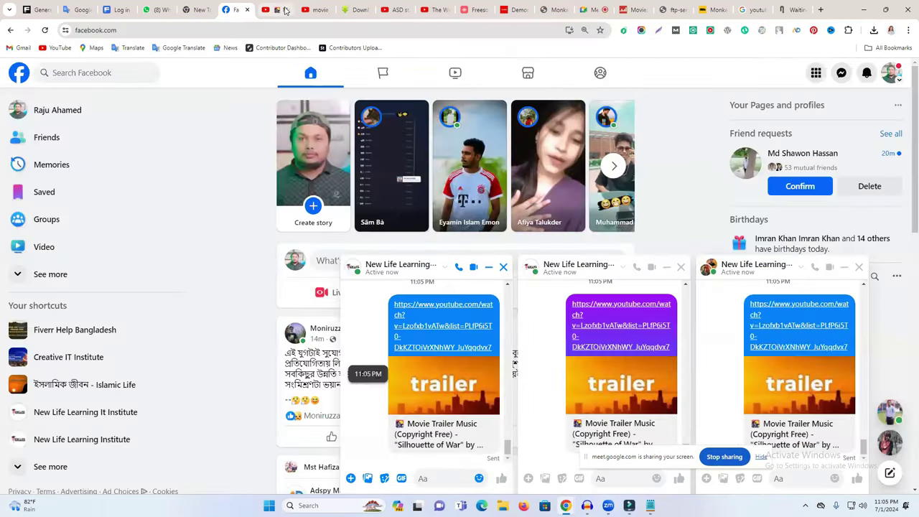
Switch to Filmora and import the 742893__viramiller__journey-of-discovery MP3 from Downloads into the project media
{"action": "key", "text": "alt+Tab"}
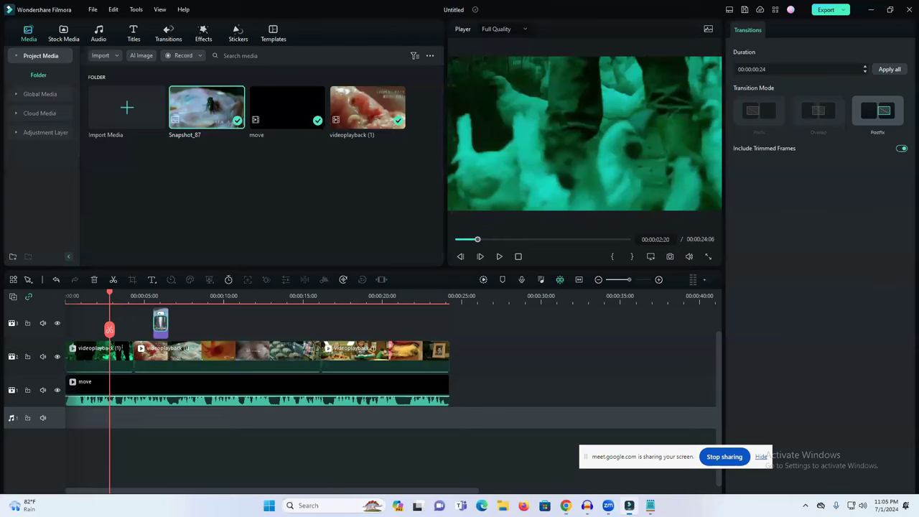
{"action": "left_click", "coordinate": [125, 108]}
{"action": "scroll", "coordinate": [251, 147], "scroll_direction": "down", "scroll_amount": 2}
{"action": "scroll", "coordinate": [252, 147], "scroll_direction": "up", "scroll_amount": 2}
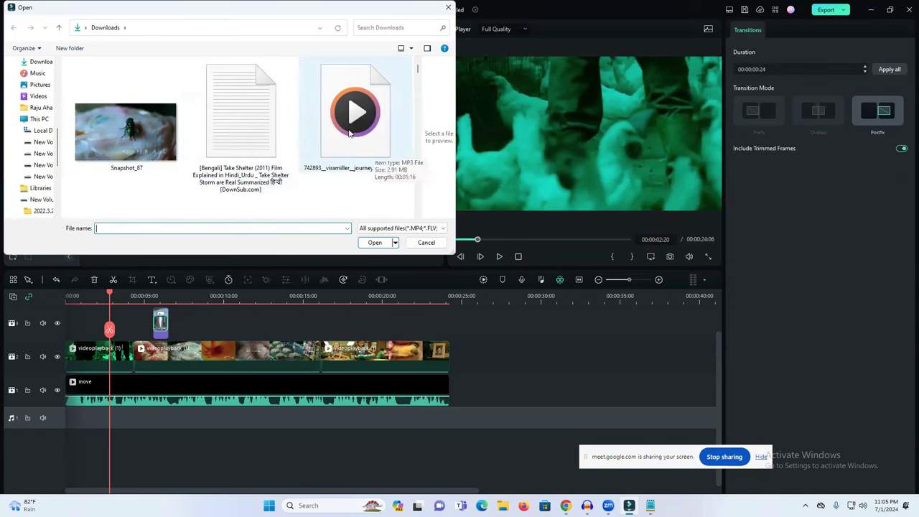
{"action": "left_click", "coordinate": [372, 153]}
{"action": "left_click", "coordinate": [375, 243]}
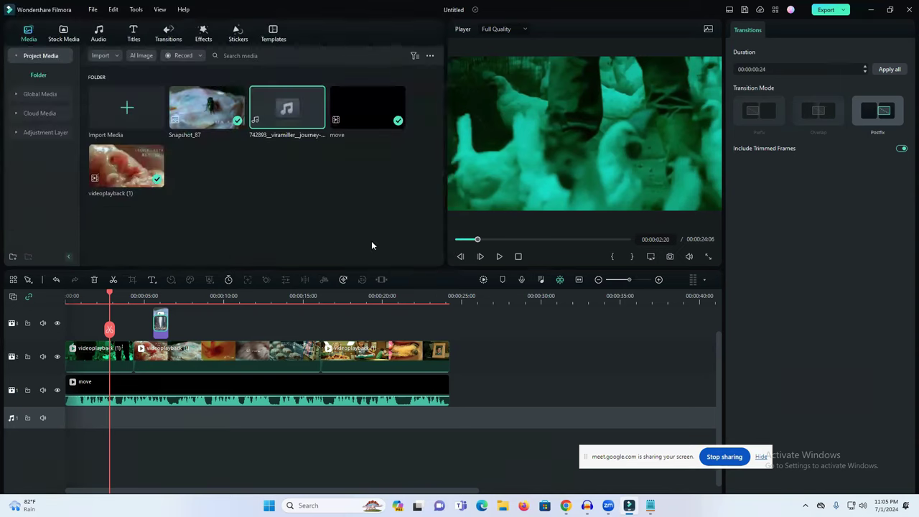
Place the journey-of-discovery music at the start of the audio track and raise its volume to 12 dB
{"action": "left_click_drag", "start_coordinate": [285, 120], "coordinate": [68, 418]}
{"action": "left_click_drag", "start_coordinate": [219, 416], "coordinate": [225, 391]}
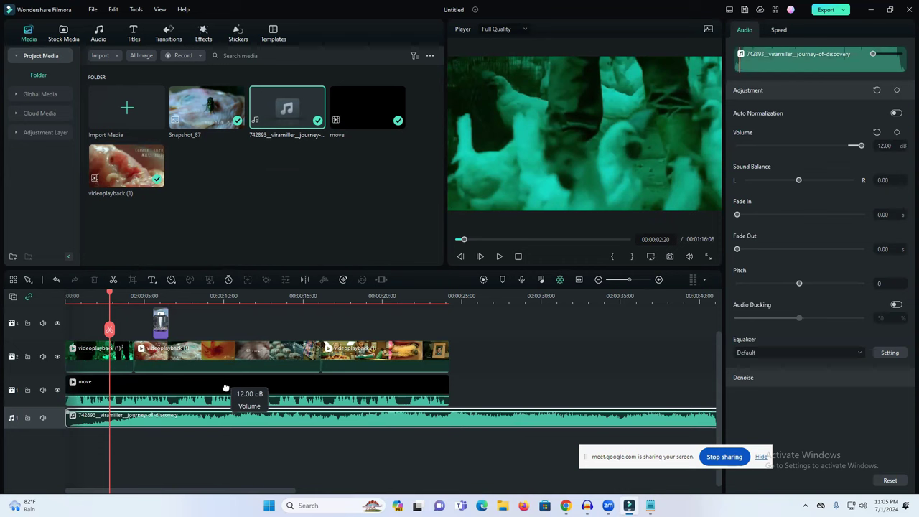
Trim about 3 seconds off the music's beginning, realign it with the timeline start, and delete everything past 00:00:24:08
{"action": "left_click_drag", "start_coordinate": [65, 418], "coordinate": [119, 418]}
{"action": "left_click_drag", "start_coordinate": [173, 427], "coordinate": [121, 427]}
{"action": "left_click", "coordinate": [450, 295]}
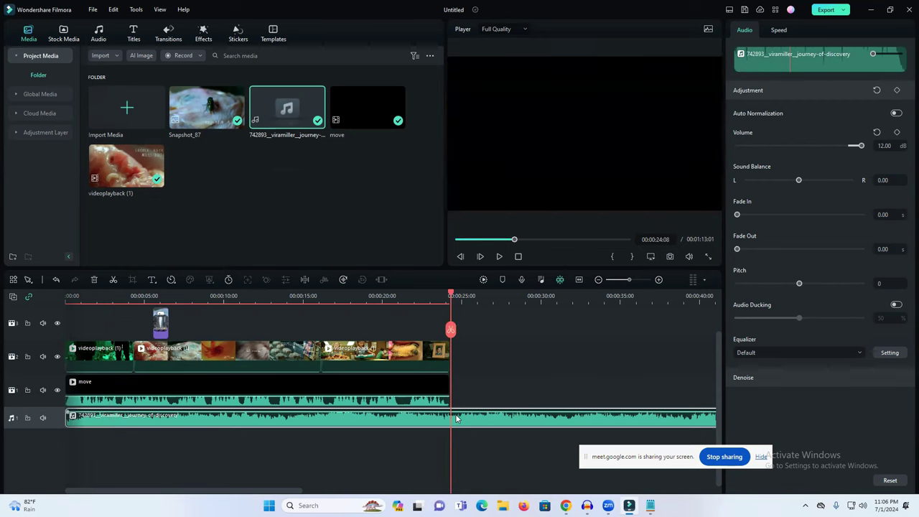
{"action": "left_click", "coordinate": [113, 279]}
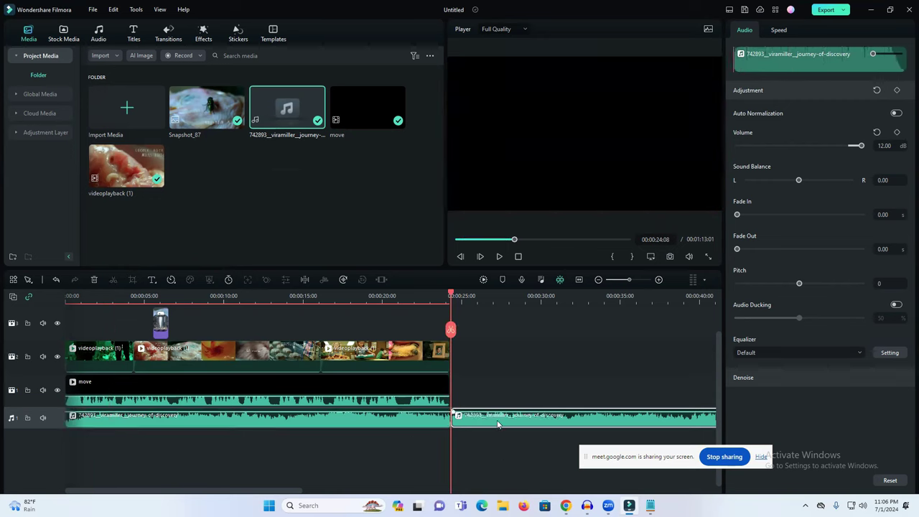
{"action": "key", "text": "Delete"}
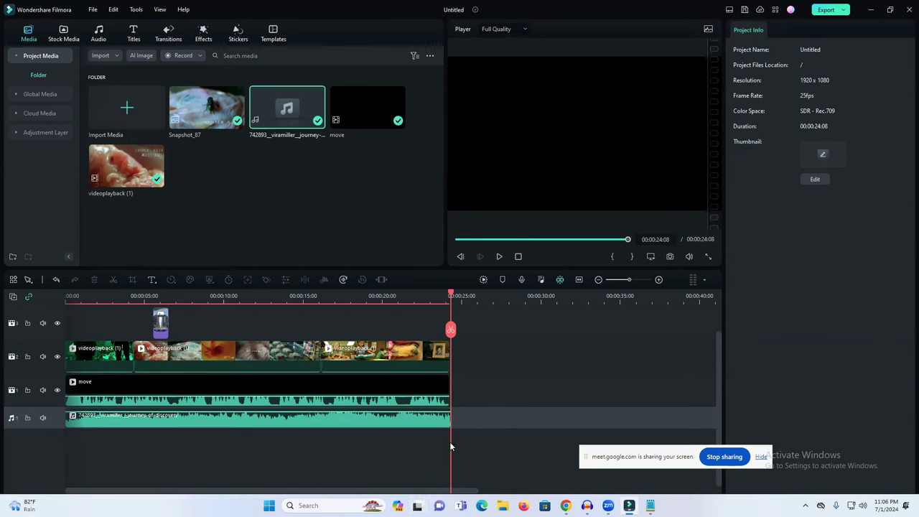
Lower the music clip's volume under the narration and check the balance by playing the timeline from the start
{"action": "left_click_drag", "start_coordinate": [451, 296], "coordinate": [4, 345]}
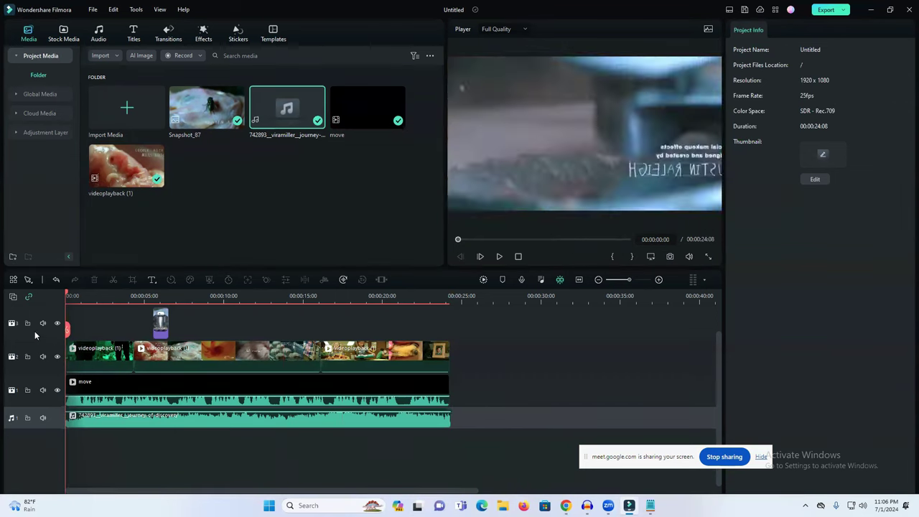
{"action": "key", "text": "space"}
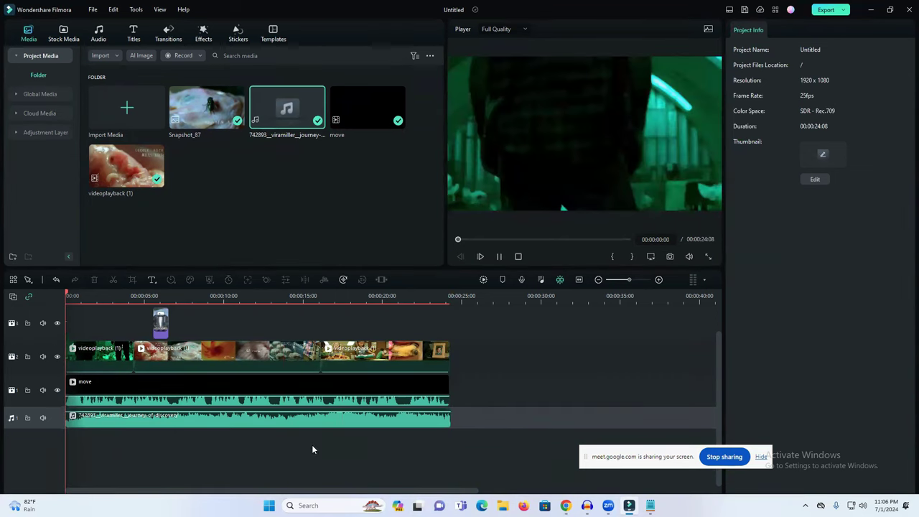
{"action": "key", "text": "space"}
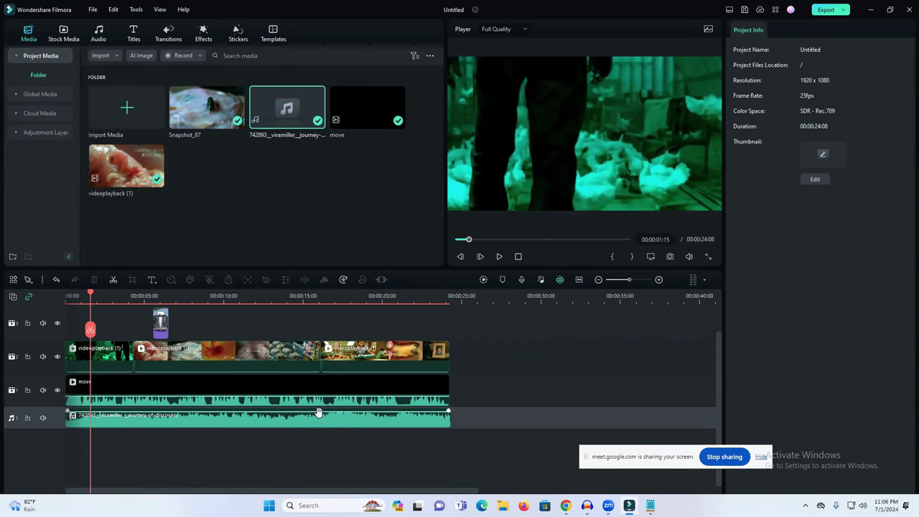
{"action": "left_click_drag", "start_coordinate": [318, 415], "coordinate": [319, 419]}
{"action": "key", "text": "space"}
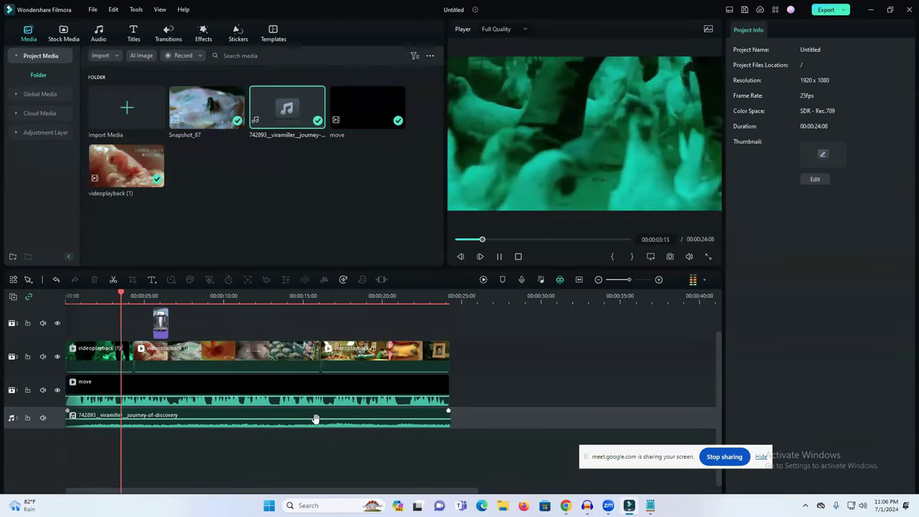
{"action": "key", "text": "space"}
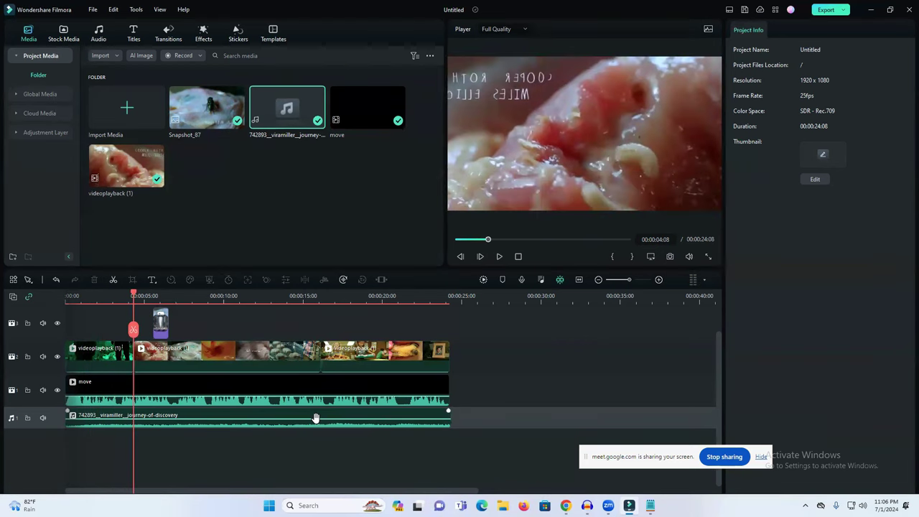
{"action": "key", "text": "space"}
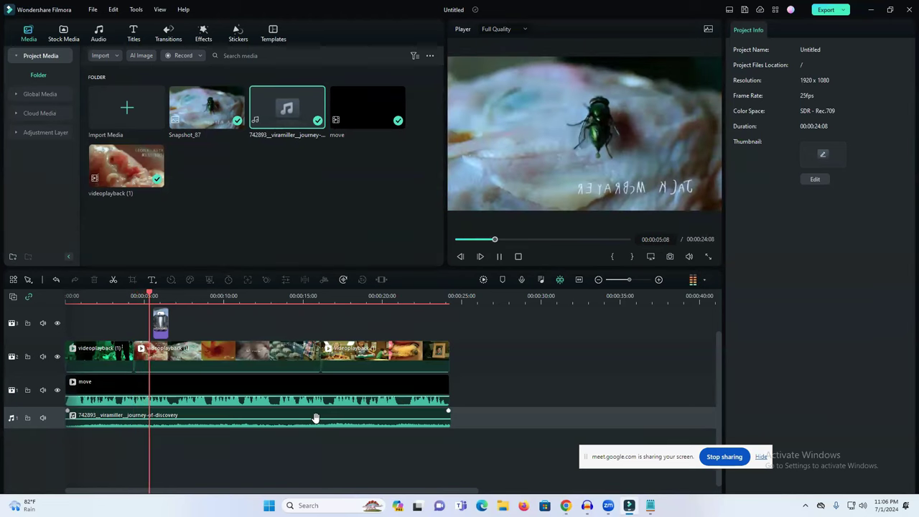
{"action": "key", "text": "space"}
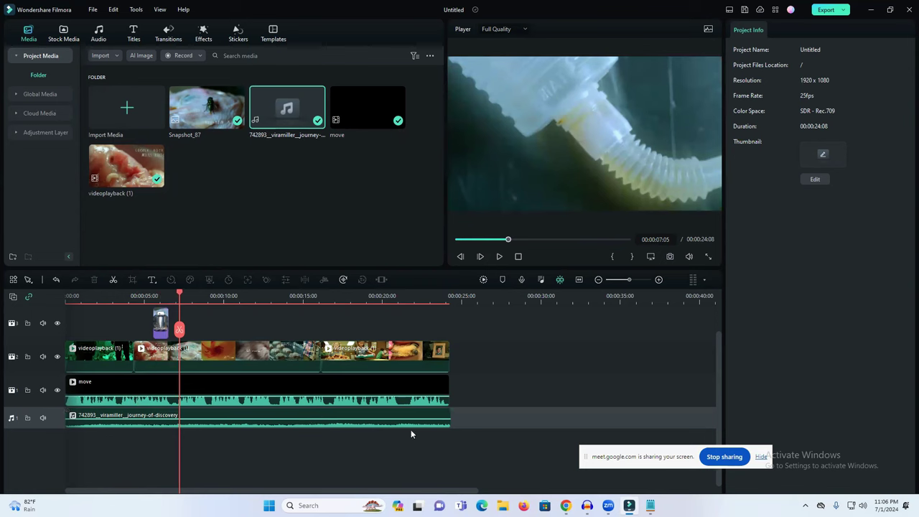
Review the assembled clips by scrubbing to 00:00:20:02 and select the last videoplayback clip
{"action": "left_click_drag", "start_coordinate": [492, 420], "coordinate": [132, 335]}
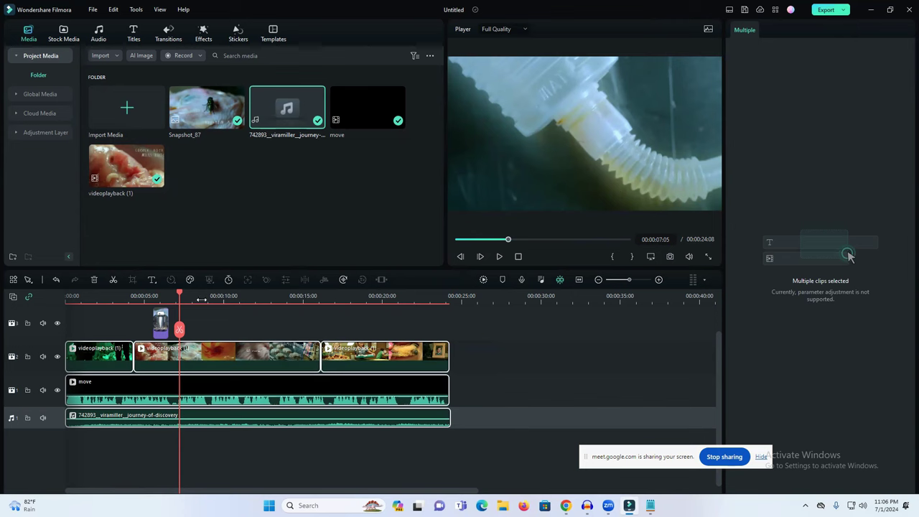
{"action": "left_click_drag", "start_coordinate": [179, 294], "coordinate": [327, 318]}
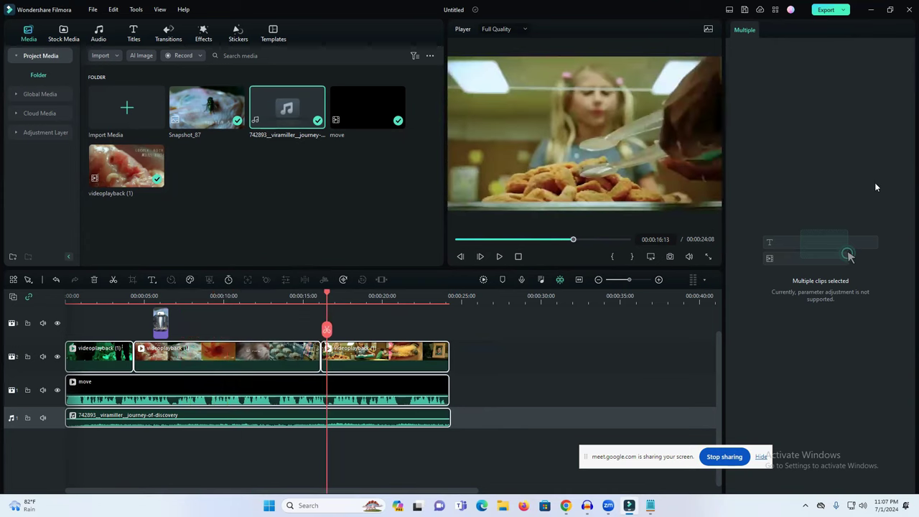
{"action": "left_click", "coordinate": [659, 239]}
{"action": "left_click_drag", "start_coordinate": [330, 298], "coordinate": [384, 310]}
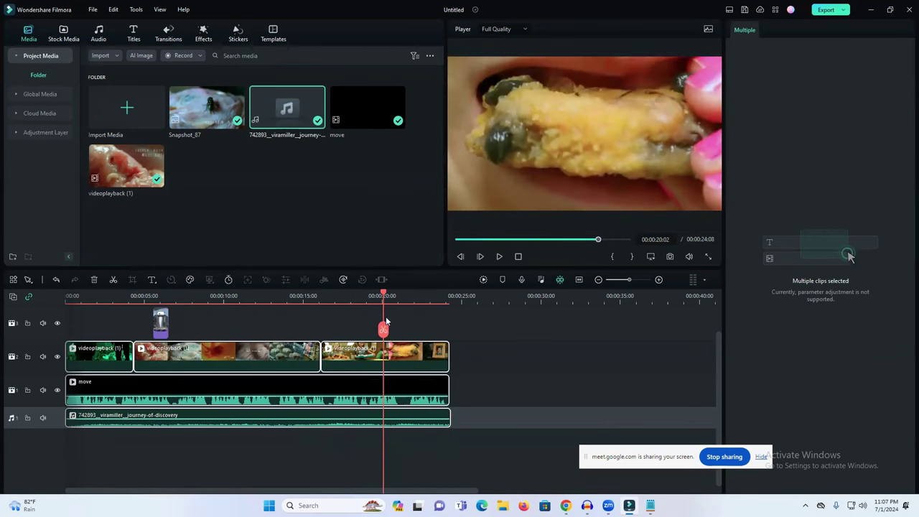
{"action": "left_click", "coordinate": [391, 361]}
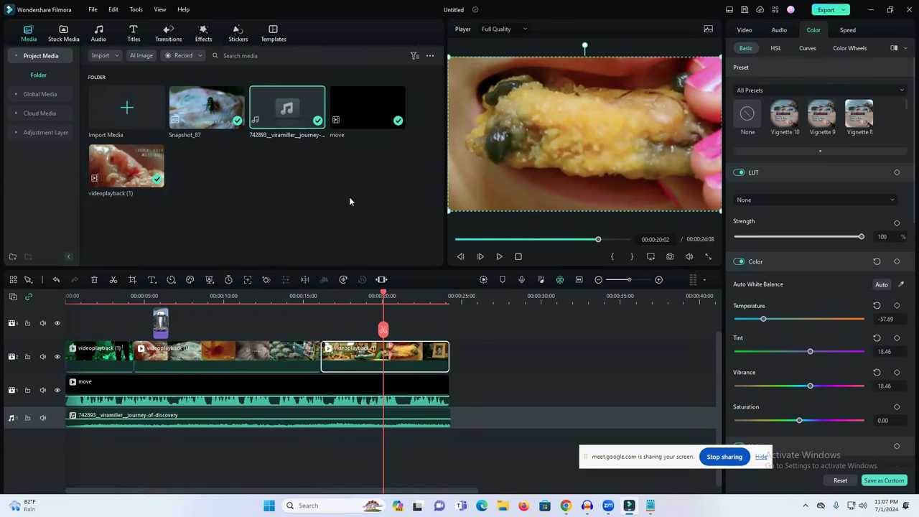
Export the project locally as a 1920x1080 MP4 at 25 fps, cancelling the Auto Highlight generation and closing the export window
{"action": "left_click", "coordinate": [835, 12]}
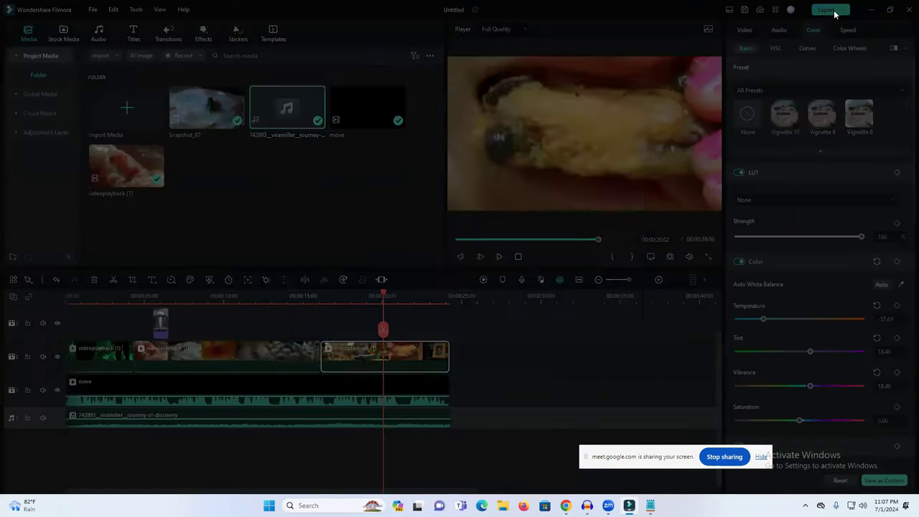
{"action": "double_click", "coordinate": [514, 150]}
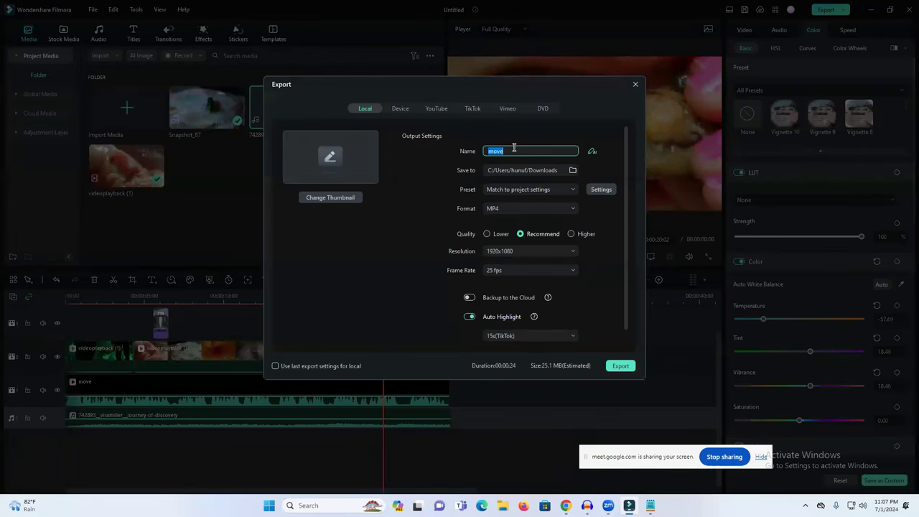
{"action": "left_click", "coordinate": [620, 366]}
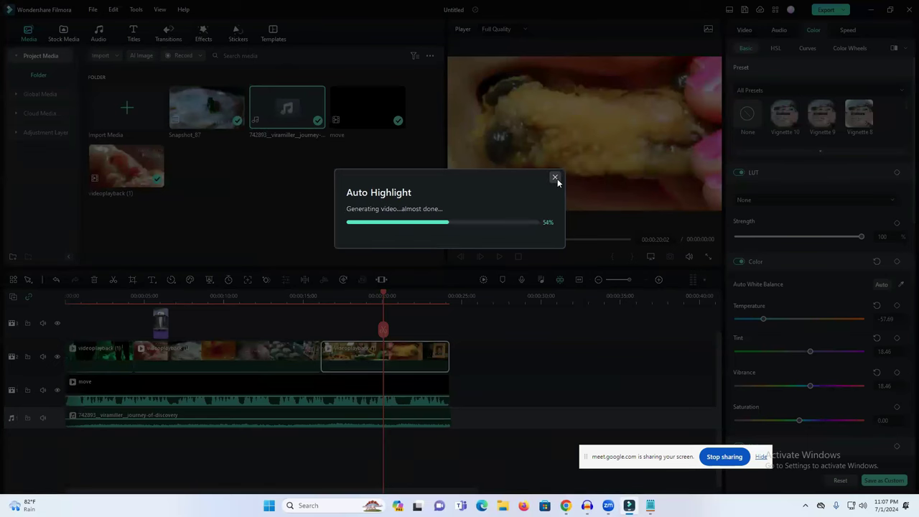
{"action": "left_click", "coordinate": [554, 178]}
{"action": "left_click", "coordinate": [503, 231]}
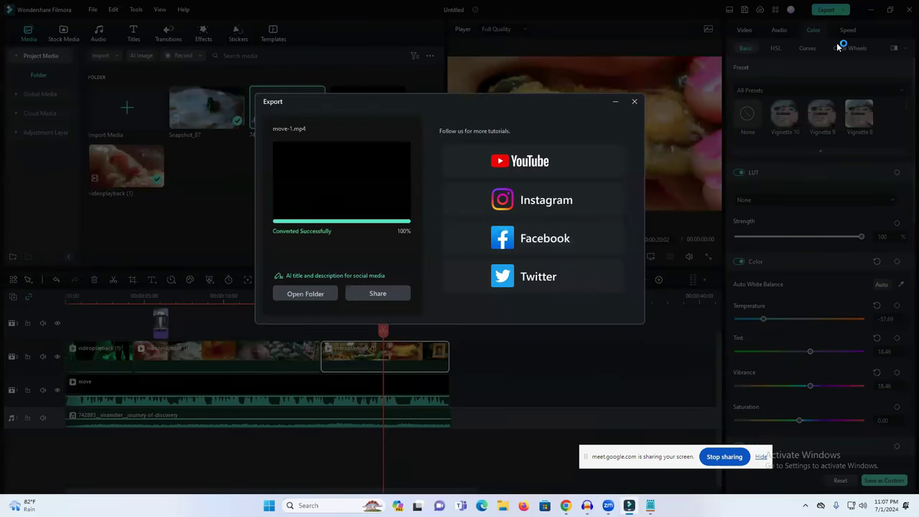
{"action": "left_click", "coordinate": [634, 103]}
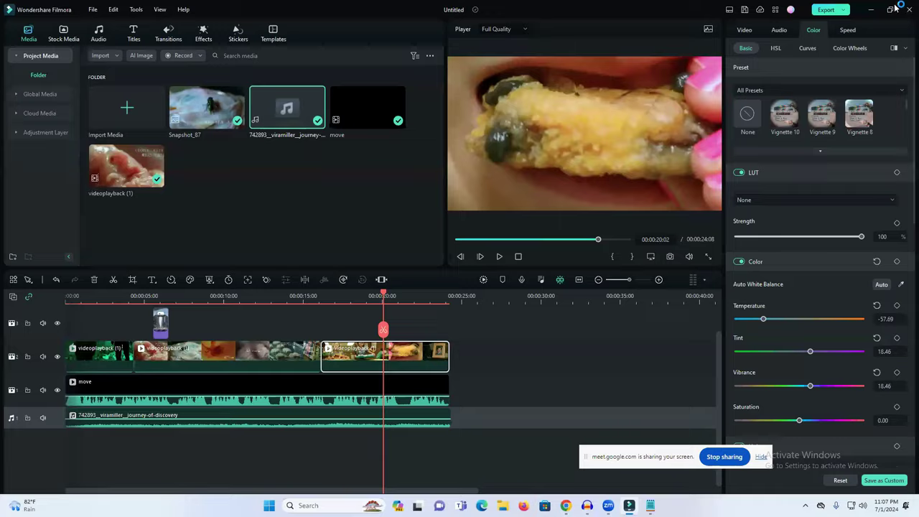
Minimize Filmora and return to The World Of Keya YouTube channel in Chrome
{"action": "left_click", "coordinate": [871, 9]}
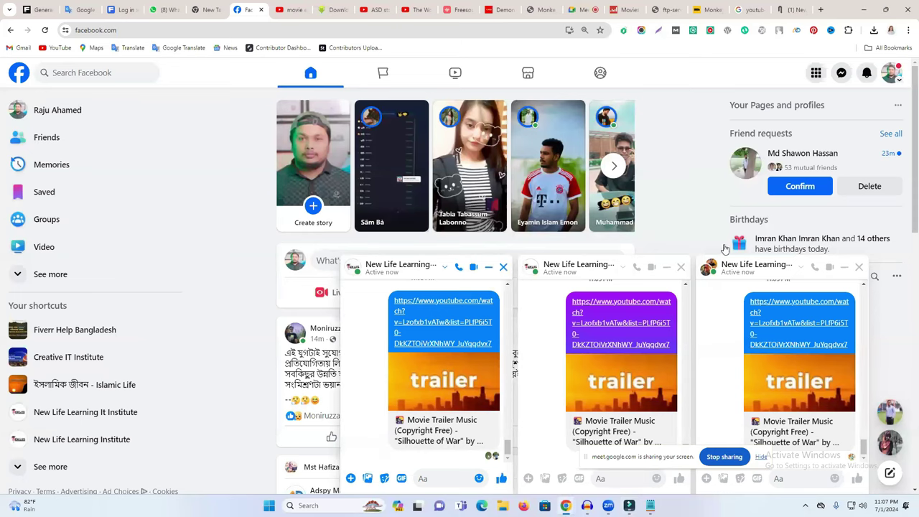
{"action": "left_click", "coordinate": [419, 9]}
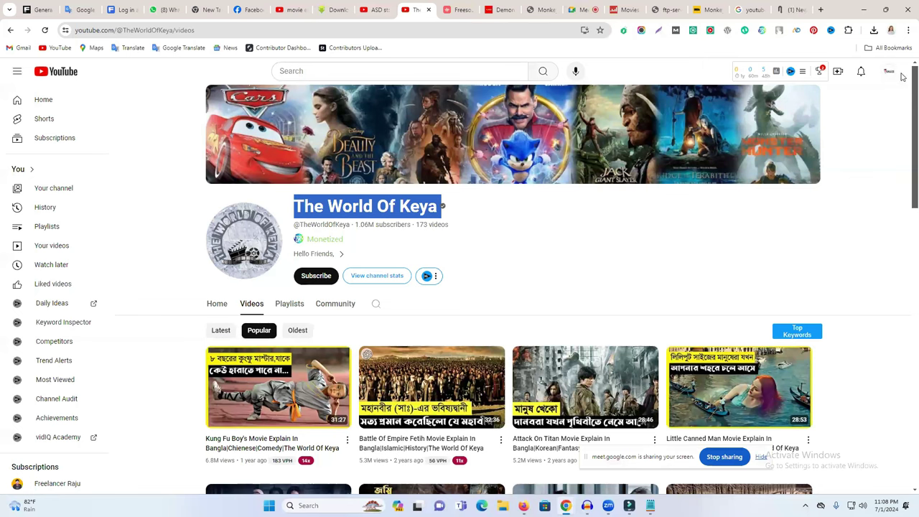
Switch the YouTube account to the Move Like Magic channel
{"action": "left_click", "coordinate": [889, 73]}
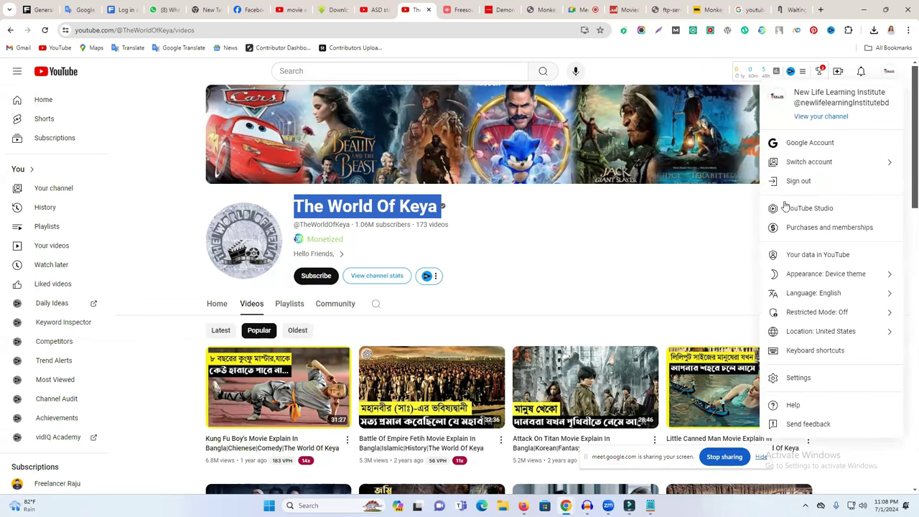
{"action": "left_click", "coordinate": [828, 162]}
{"action": "scroll", "coordinate": [836, 301], "scroll_direction": "down", "scroll_amount": 3}
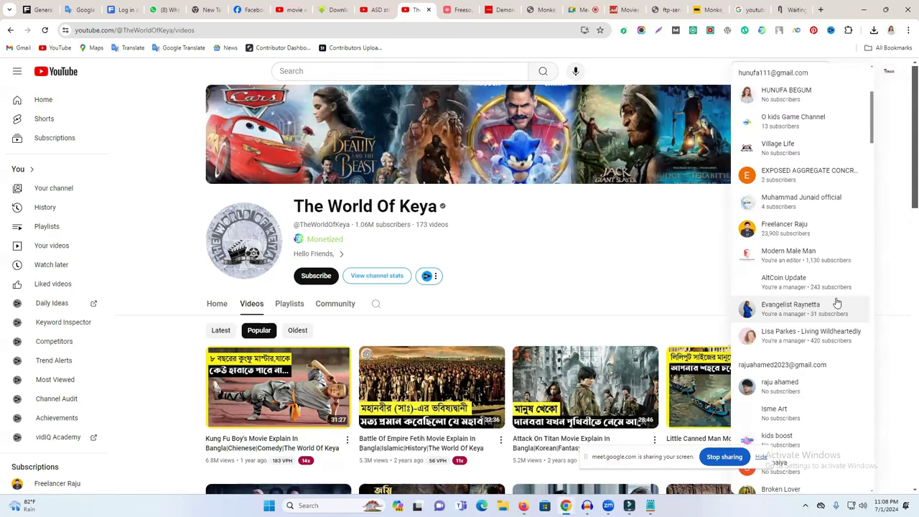
{"action": "scroll", "coordinate": [836, 303], "scroll_direction": "down", "scroll_amount": 3}
{"action": "scroll", "coordinate": [837, 302], "scroll_direction": "down", "scroll_amount": 5}
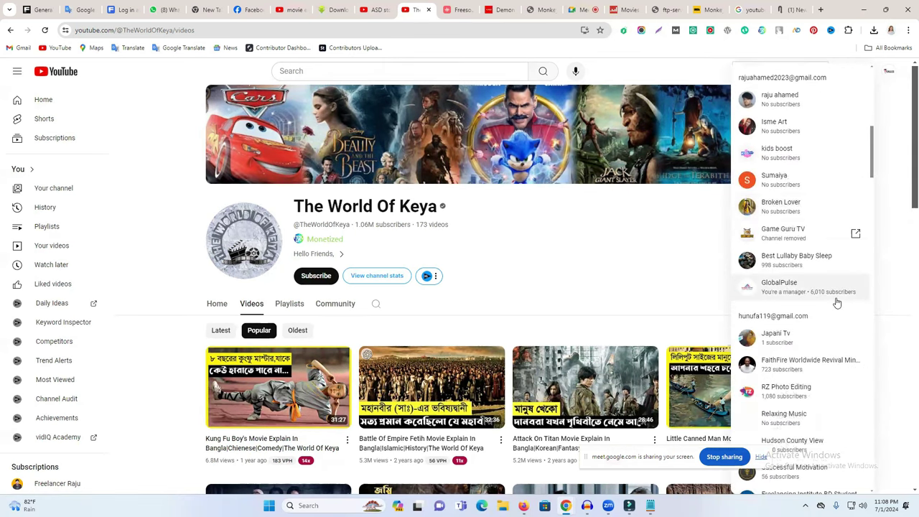
{"action": "scroll", "coordinate": [836, 303], "scroll_direction": "down", "scroll_amount": 2}
{"action": "scroll", "coordinate": [837, 302], "scroll_direction": "up", "scroll_amount": 6}
{"action": "scroll", "coordinate": [837, 302], "scroll_direction": "up", "scroll_amount": 5}
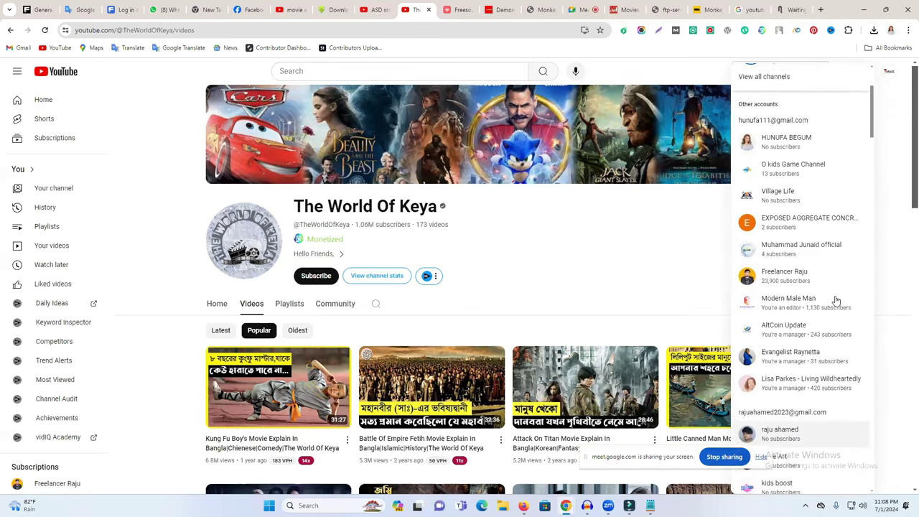
{"action": "scroll", "coordinate": [836, 303], "scroll_direction": "up", "scroll_amount": 2}
{"action": "scroll", "coordinate": [831, 302], "scroll_direction": "down", "scroll_amount": 4}
{"action": "scroll", "coordinate": [830, 300], "scroll_direction": "down", "scroll_amount": 6}
{"action": "scroll", "coordinate": [829, 302], "scroll_direction": "down", "scroll_amount": 8}
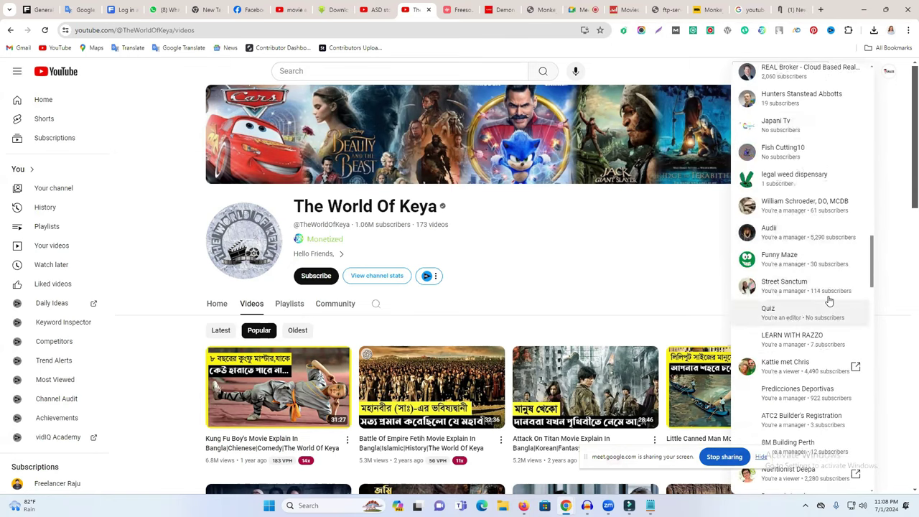
{"action": "scroll", "coordinate": [829, 302], "scroll_direction": "down", "scroll_amount": 10}
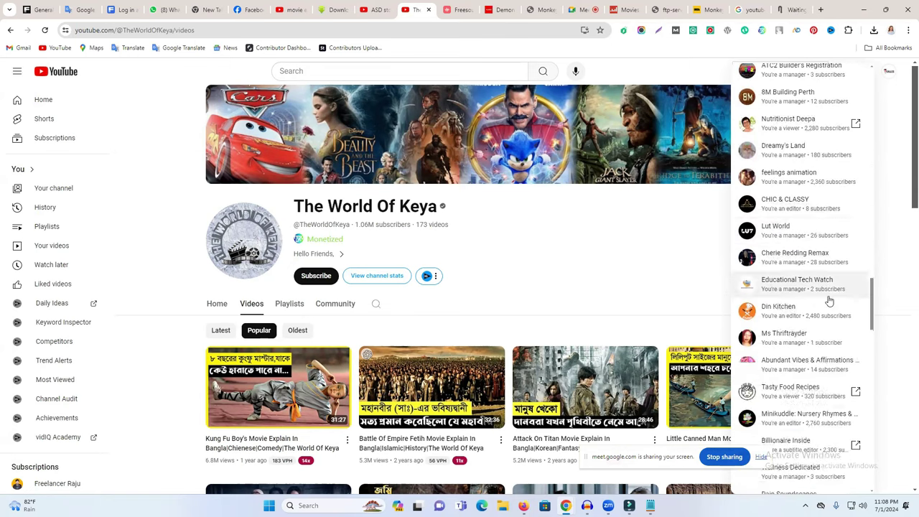
{"action": "scroll", "coordinate": [829, 302], "scroll_direction": "down", "scroll_amount": 10}
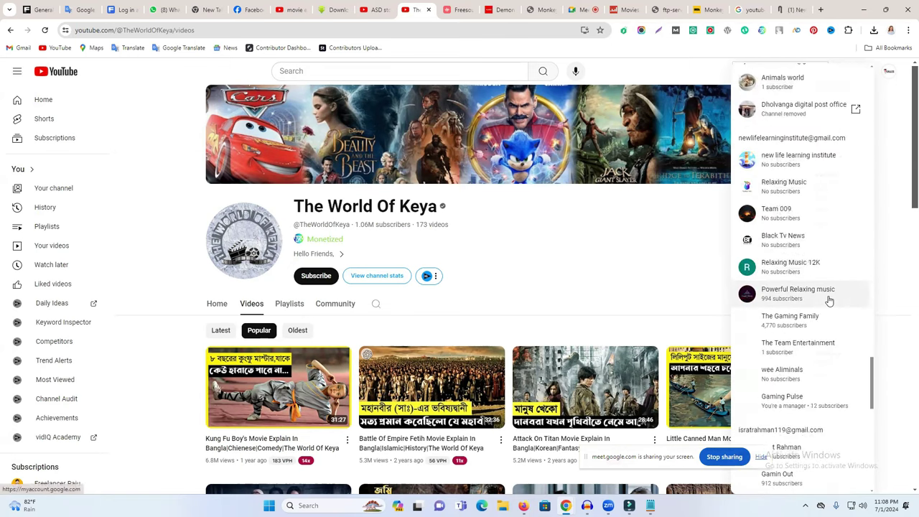
{"action": "scroll", "coordinate": [830, 302], "scroll_direction": "down", "scroll_amount": 2}
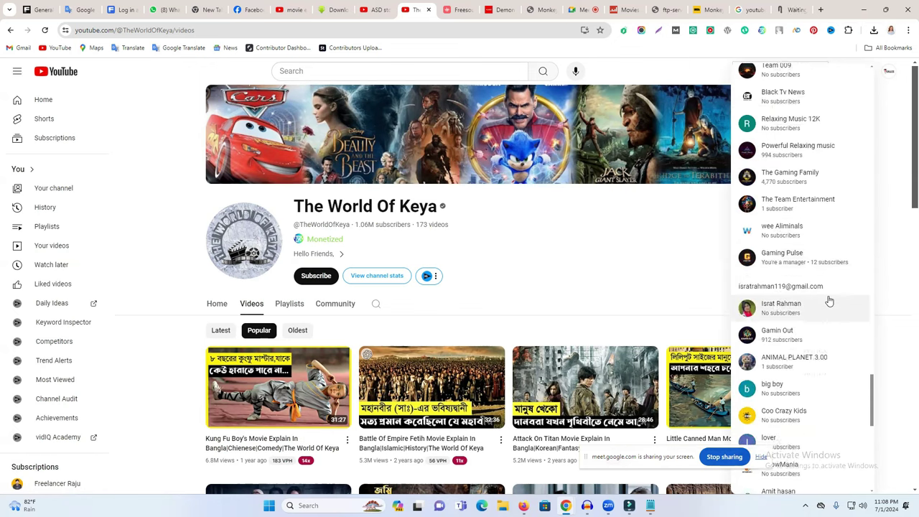
{"action": "scroll", "coordinate": [830, 301], "scroll_direction": "down", "scroll_amount": 4}
{"action": "scroll", "coordinate": [830, 301], "scroll_direction": "down", "scroll_amount": 3}
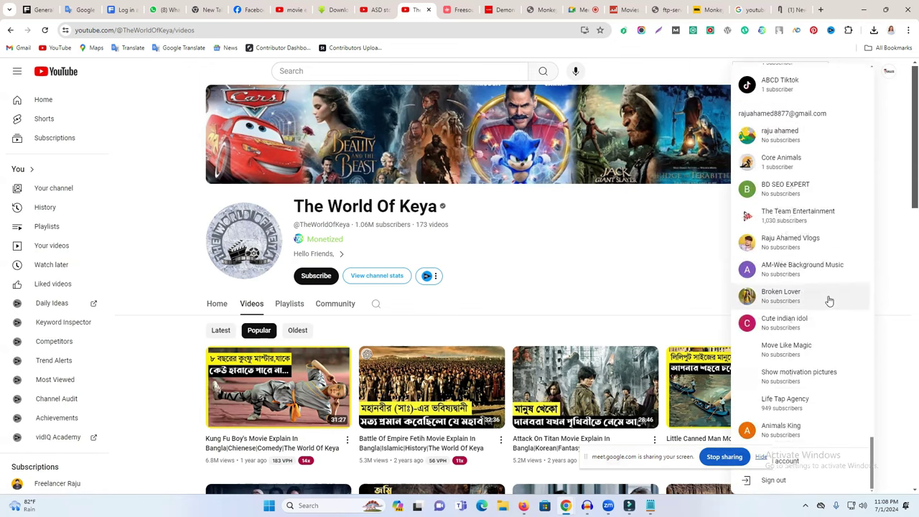
{"action": "left_click", "coordinate": [787, 352]}
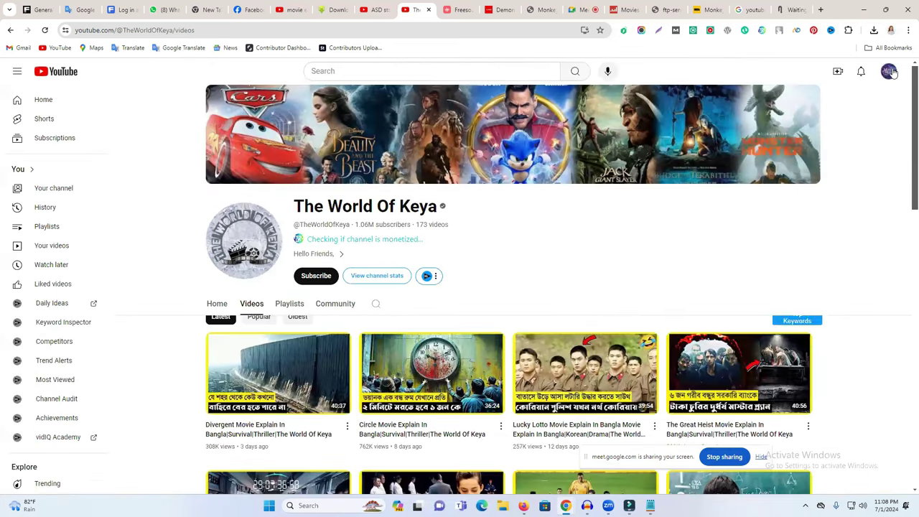
Open the Move Like Magic channel page and start a new video upload
{"action": "left_click", "coordinate": [889, 71]}
{"action": "left_click", "coordinate": [820, 118]}
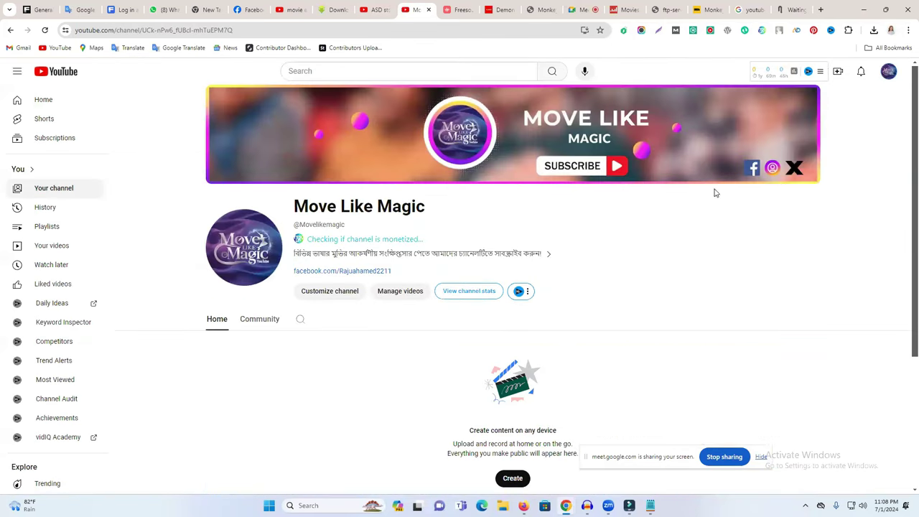
{"action": "left_click", "coordinate": [838, 71]}
{"action": "left_click", "coordinate": [869, 96]}
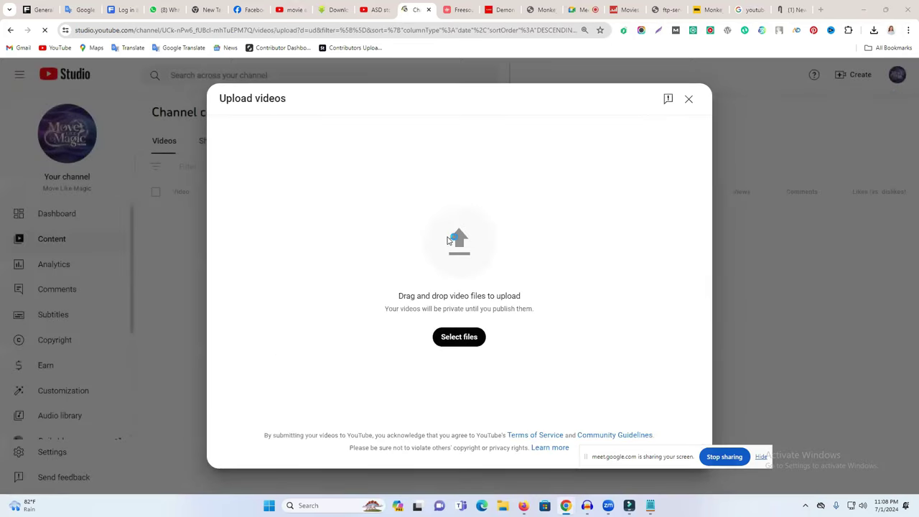
Choose the exported file move-1.mp4 as the video to upload
{"action": "left_click", "coordinate": [448, 240]}
{"action": "left_click", "coordinate": [129, 173]}
{"action": "left_click", "coordinate": [377, 241]}
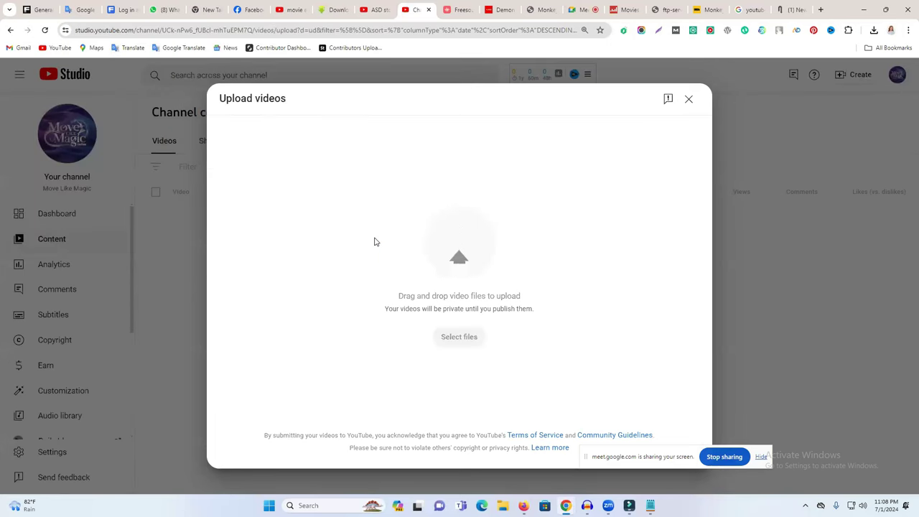
Copy the Disclaimer paragraph from the Notepad notes and paste it into the video's description
{"action": "left_click", "coordinate": [293, 302]}
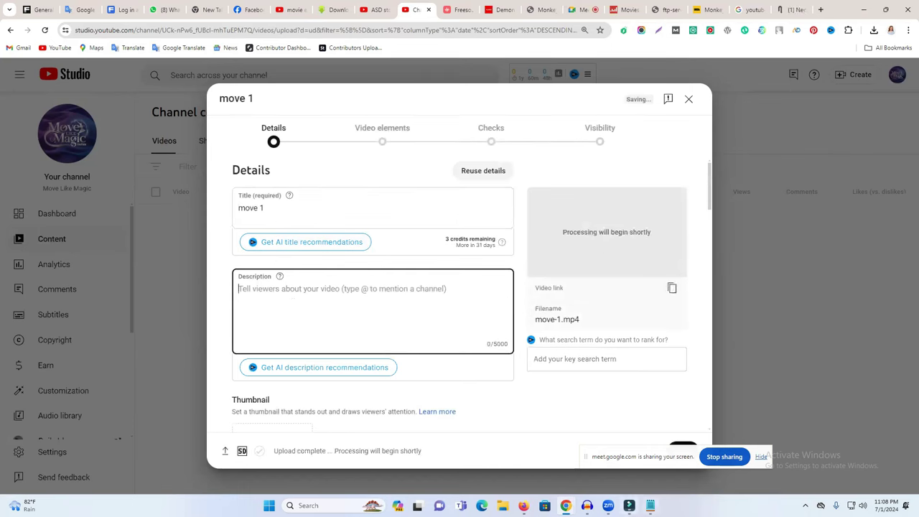
{"action": "key", "text": "alt+Tab"}
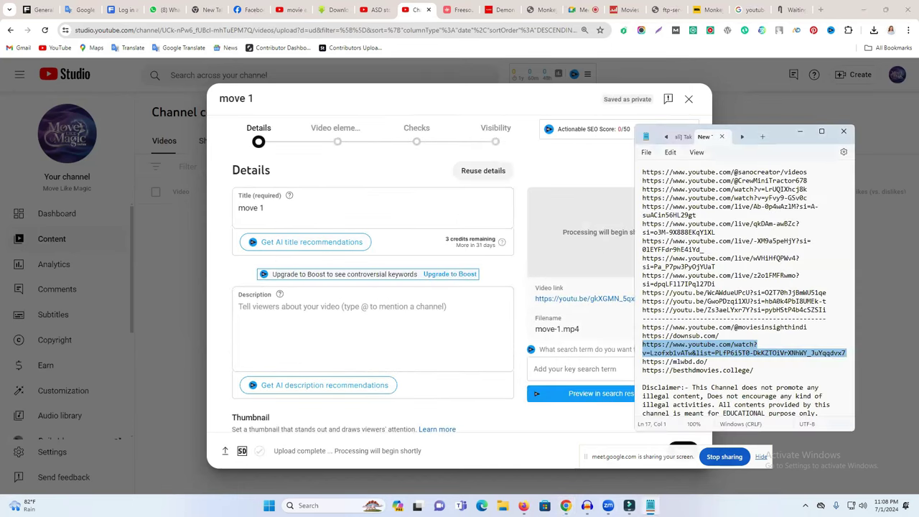
{"action": "scroll", "coordinate": [700, 346], "scroll_direction": "down", "scroll_amount": 1}
{"action": "triple_click", "coordinate": [677, 392]}
{"action": "key", "text": "ctrl+c"}
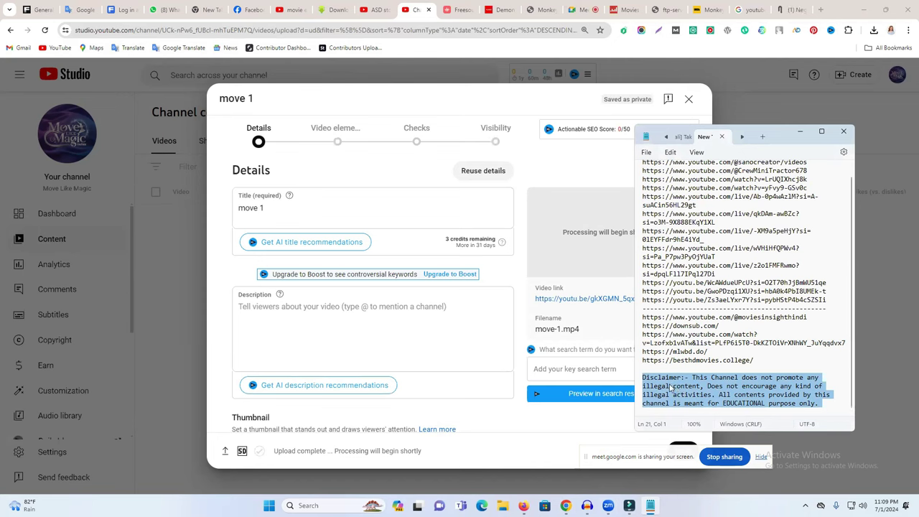
{"action": "left_click", "coordinate": [333, 324]}
{"action": "key", "text": "ctrl+v"}
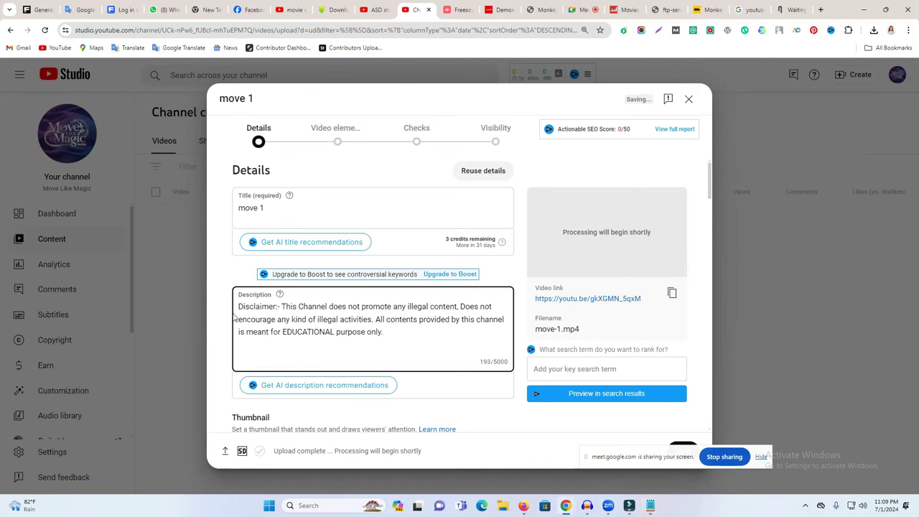
Insert four blank lines above the disclaimer in the description and place the cursor on the first line
{"action": "key", "text": "Return"}
{"action": "key", "text": "Return"}
{"action": "key", "text": "Return"}
{"action": "key", "text": "Return"}
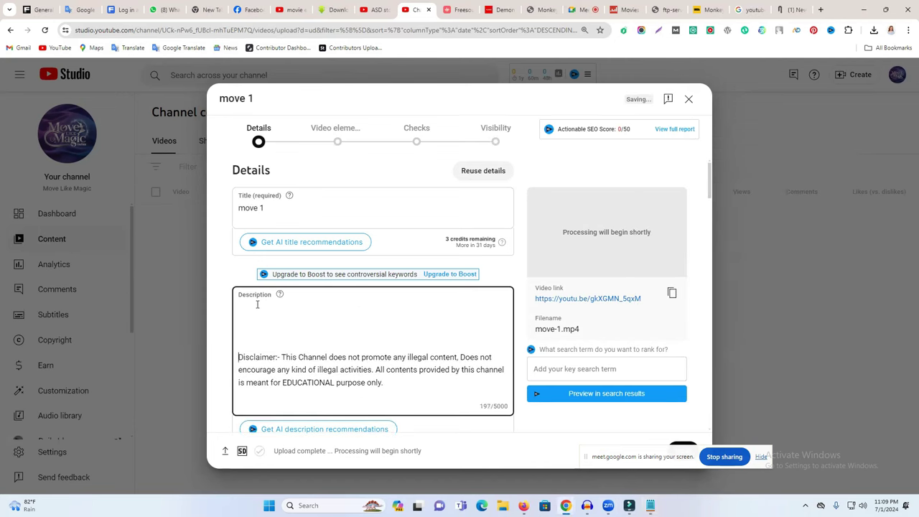
{"action": "left_click", "coordinate": [258, 304]}
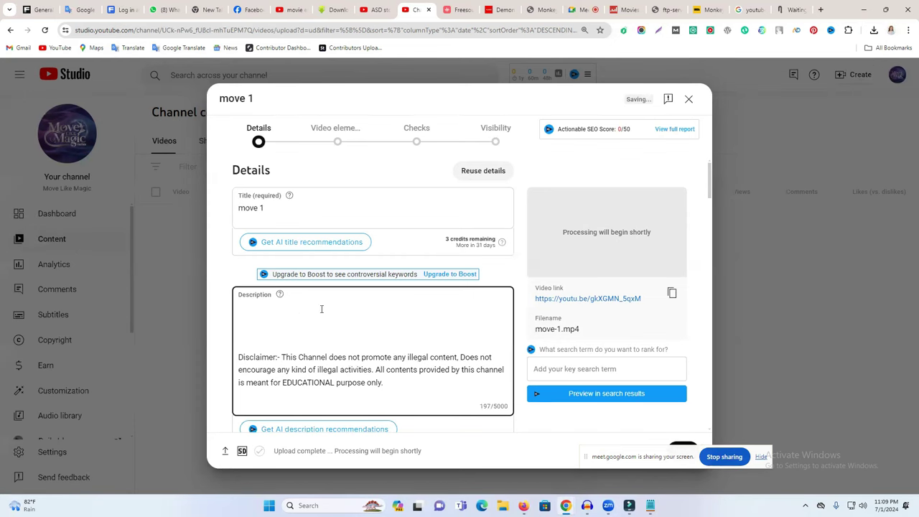
Switch to the savefrom.net tab and go back to the Take Shelter (2011) source video on YouTube
{"action": "scroll", "coordinate": [470, 320], "scroll_direction": "down", "scroll_amount": 10}
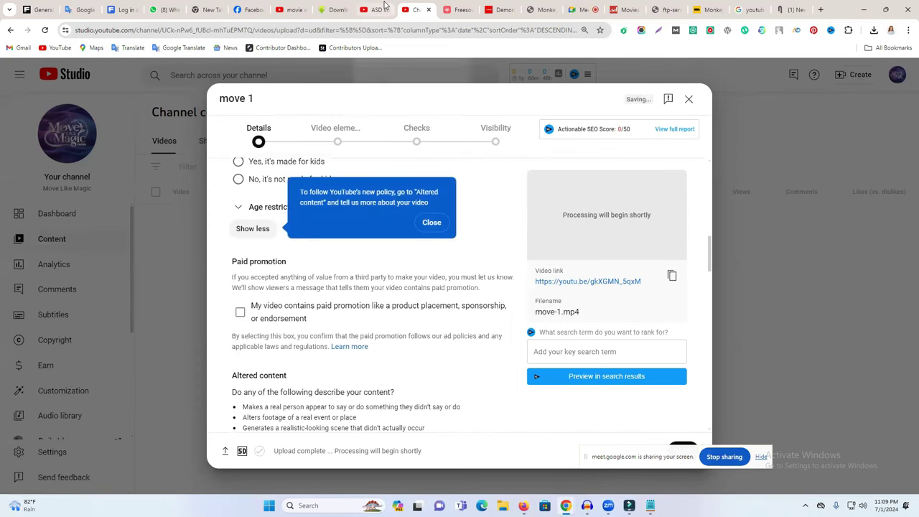
{"action": "left_click", "coordinate": [381, 9]}
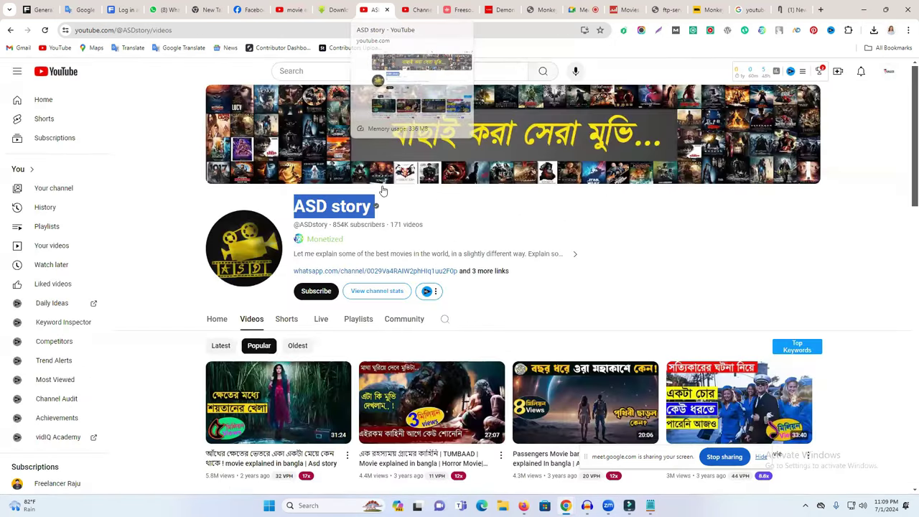
{"action": "left_click", "coordinate": [294, 9]}
{"action": "left_click", "coordinate": [376, 9]}
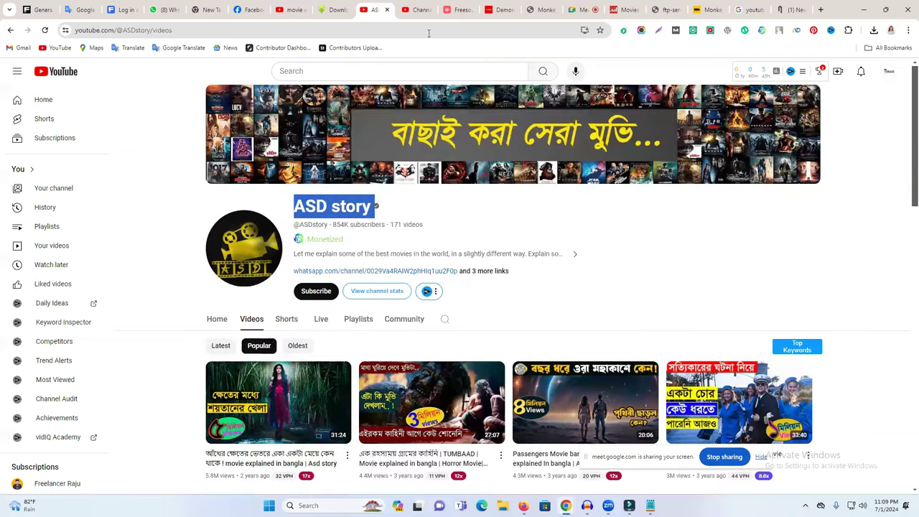
{"action": "left_click", "coordinate": [418, 9]}
{"action": "left_click", "coordinate": [334, 9]}
{"action": "left_click", "coordinate": [291, 10]}
{"action": "left_click", "coordinate": [321, 5]}
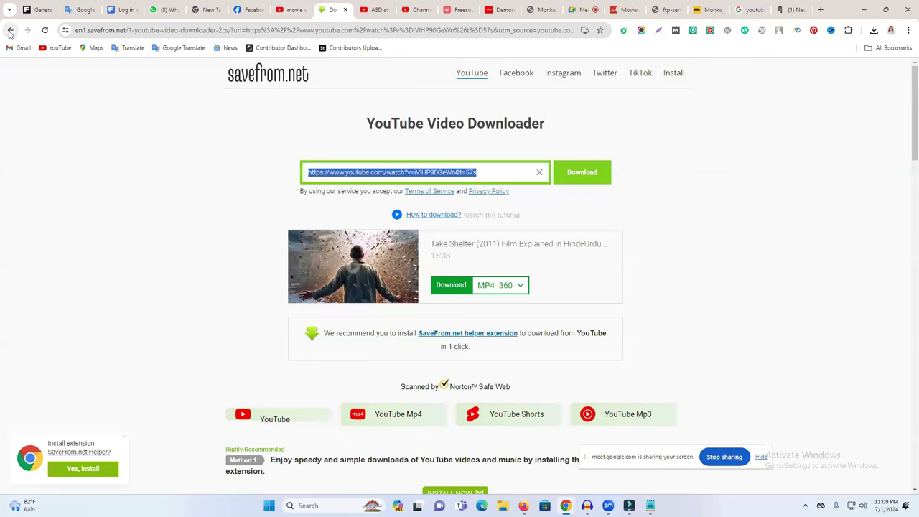
{"action": "left_click", "coordinate": [10, 29]}
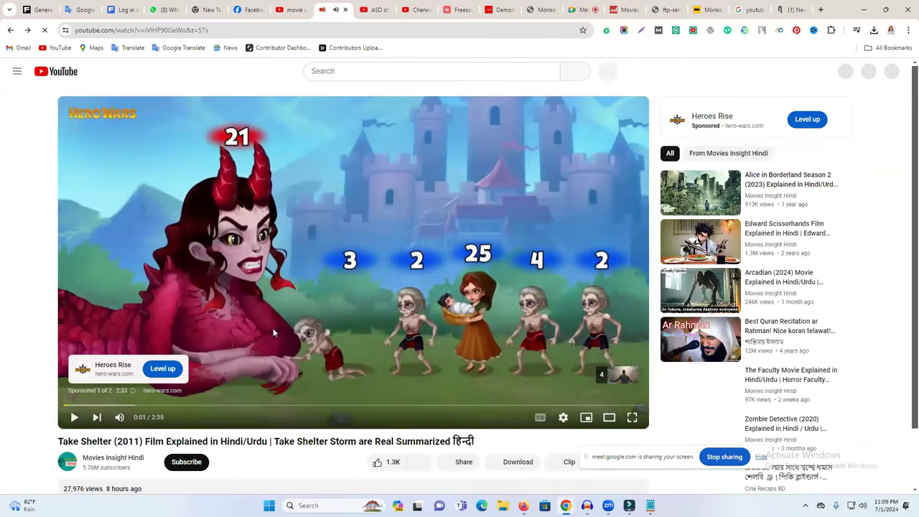
Pause the playback and copy "Take Shelter (2011) Film Explained in Hindi/Urdu" from the video's title
{"action": "left_click", "coordinate": [272, 328]}
{"action": "left_click_drag", "start_coordinate": [59, 394], "coordinate": [267, 394]}
{"action": "key", "text": "ctrl+c"}
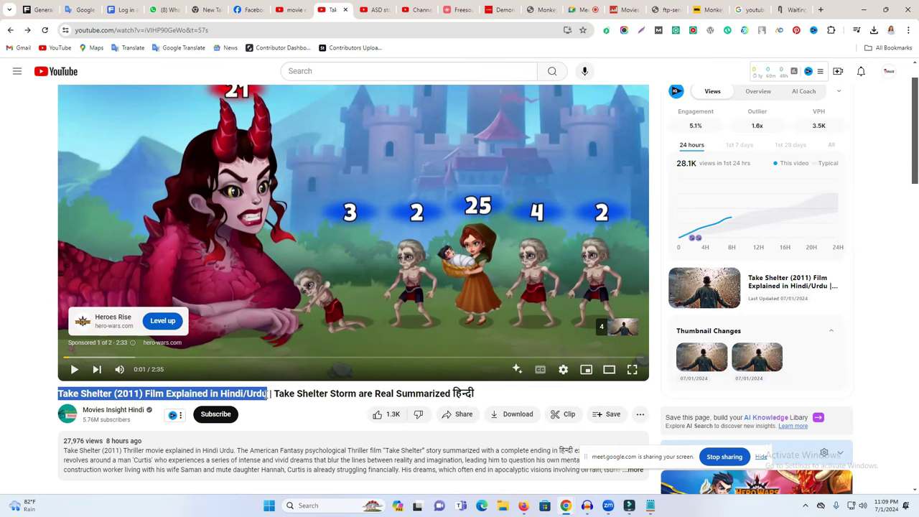
{"action": "mouse_move", "coordinate": [267, 394]}
{"action": "left_mouse_down"}
{"action": "mouse_move", "coordinate": [460, 394]}
{"action": "mouse_move", "coordinate": [262, 394]}
{"action": "left_mouse_up"}
Replace the upload's title with the copied text, changing its ending to read "Take Shelter (2011) Film Explained in bangla"
{"action": "left_click", "coordinate": [400, 9]}
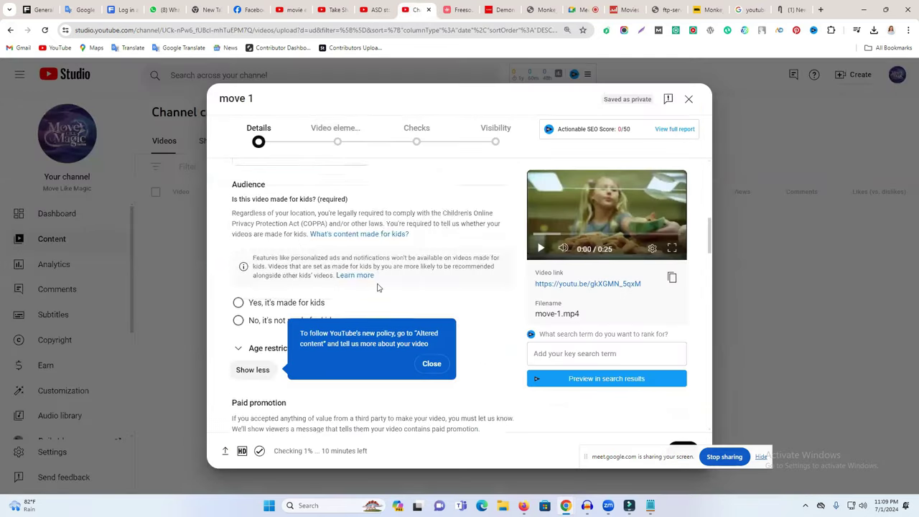
{"action": "left_click", "coordinate": [326, 209]}
{"action": "key", "text": "ctrl+a"}
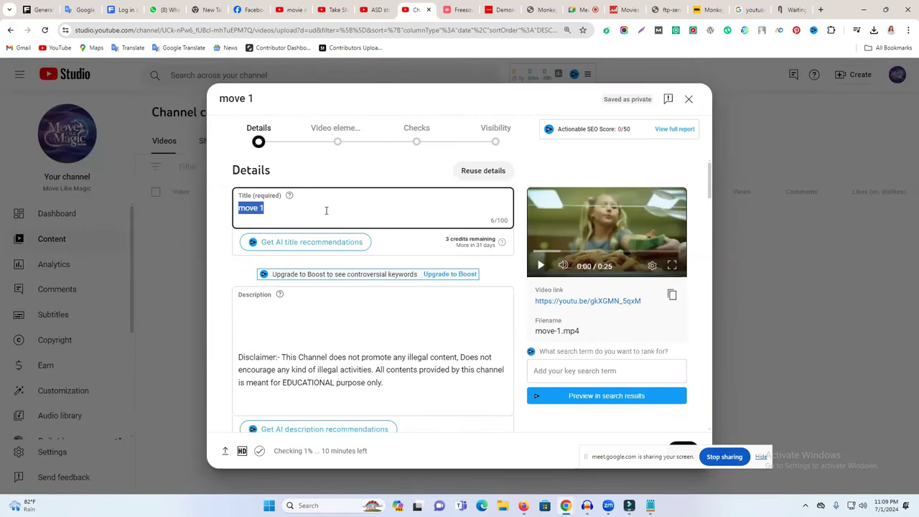
{"action": "key", "text": "ctrl+v"}
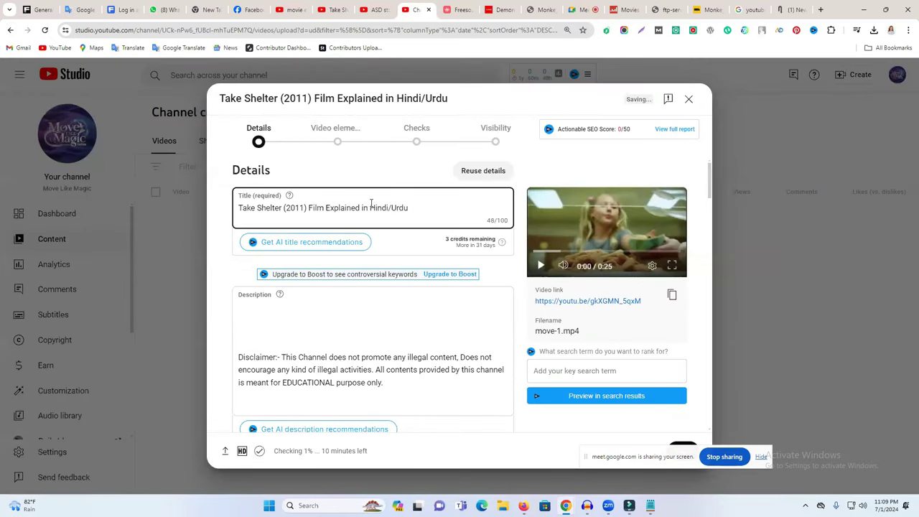
{"action": "left_click", "coordinate": [413, 207], "text": "shift"}
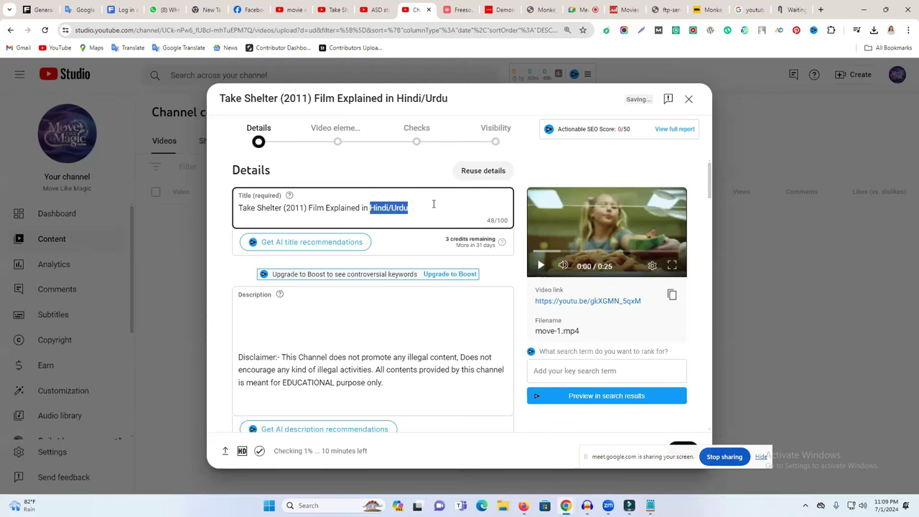
{"action": "type", "text": "bangla"}
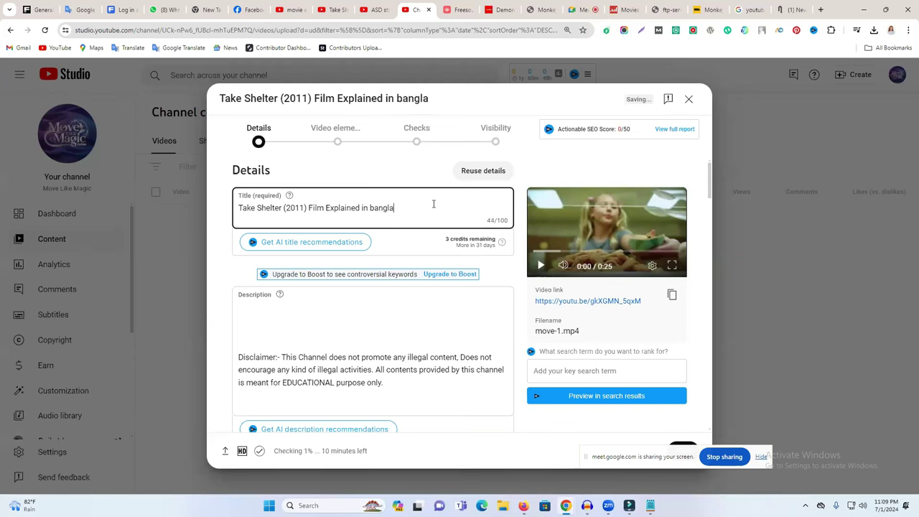
Copy the full video title into the first line of the description
{"action": "triple_click", "coordinate": [282, 212]}
{"action": "key", "text": "ctrl+c"}
{"action": "left_click", "coordinate": [237, 296]}
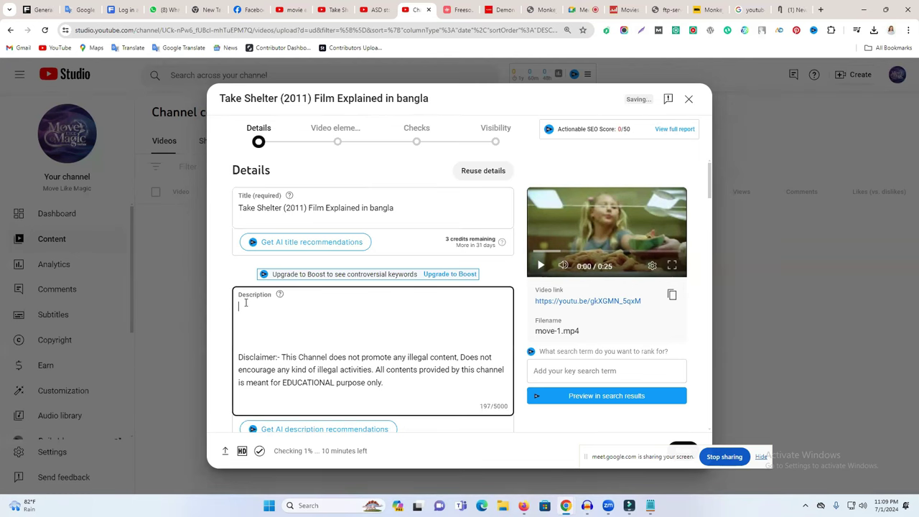
{"action": "key", "text": "ctrl+v"}
Add the placeholder lines "ghghghgh" and "fgfgfgghfggh" above the disclaimer in the description, separated by blank lines
{"action": "left_click", "coordinate": [284, 343]}
{"action": "type", "text": "ghghghgh"}
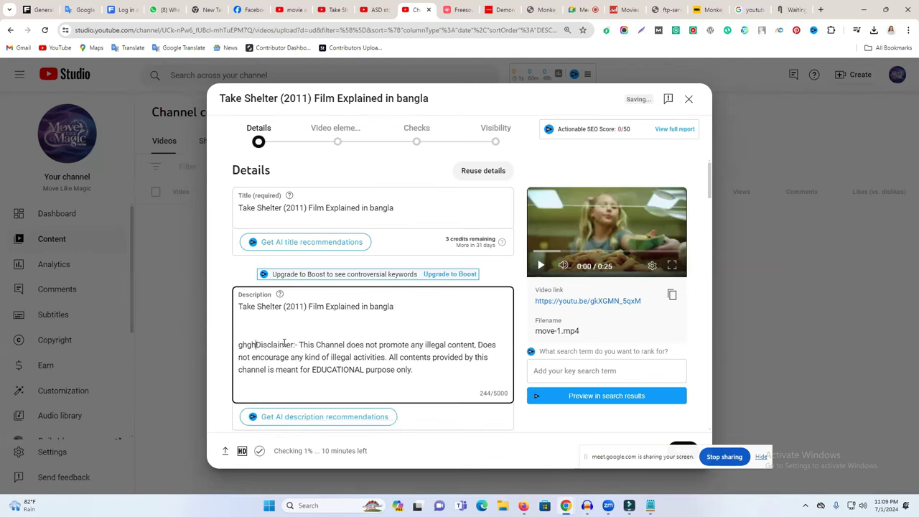
{"action": "key", "text": "Return"}
{"action": "key", "text": "Return"}
{"action": "type", "text": "fgfgfgghfggh"}
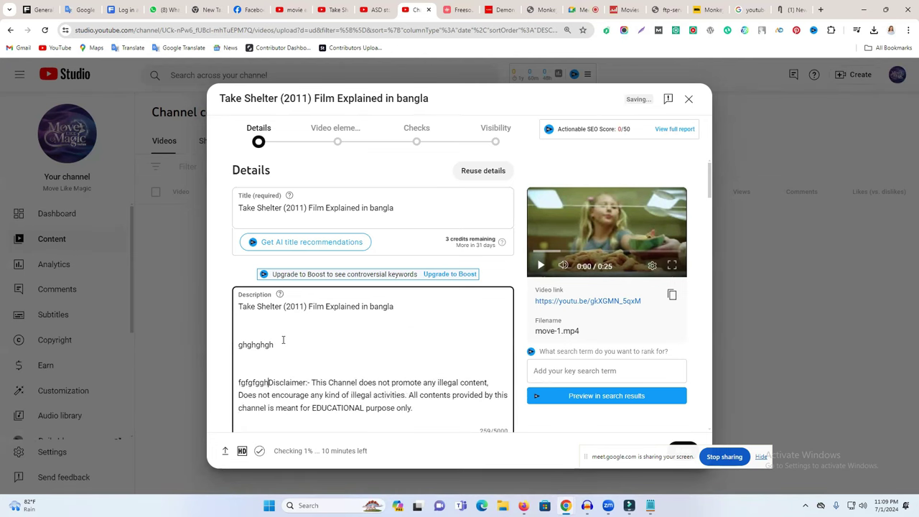
{"action": "key", "text": "Return"}
{"action": "key", "text": "Return"}
{"action": "scroll", "coordinate": [338, 302], "scroll_direction": "down", "scroll_amount": 3}
{"action": "scroll", "coordinate": [338, 302], "scroll_direction": "down", "scroll_amount": 7}
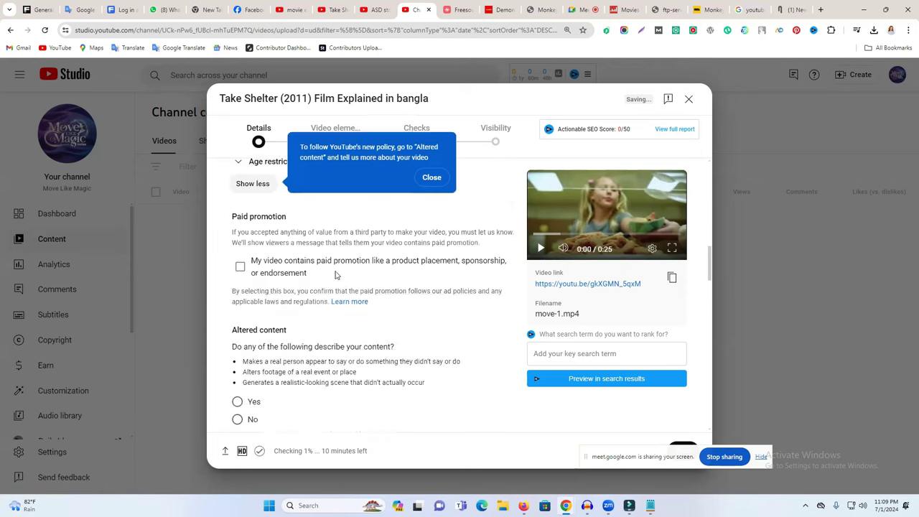
{"action": "scroll", "coordinate": [335, 276], "scroll_direction": "down", "scroll_amount": 10}
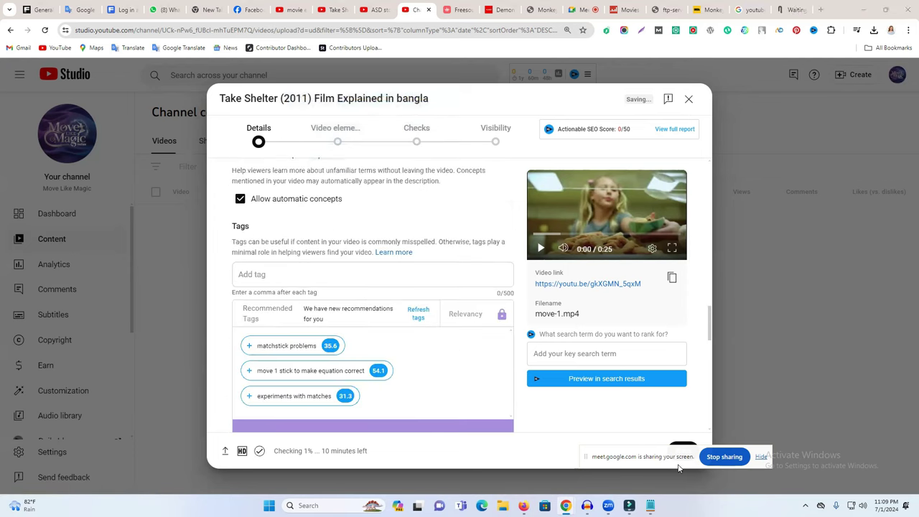
{"action": "scroll", "coordinate": [352, 289], "scroll_direction": "up", "scroll_amount": 3}
{"action": "scroll", "coordinate": [353, 290], "scroll_direction": "up", "scroll_amount": 3}
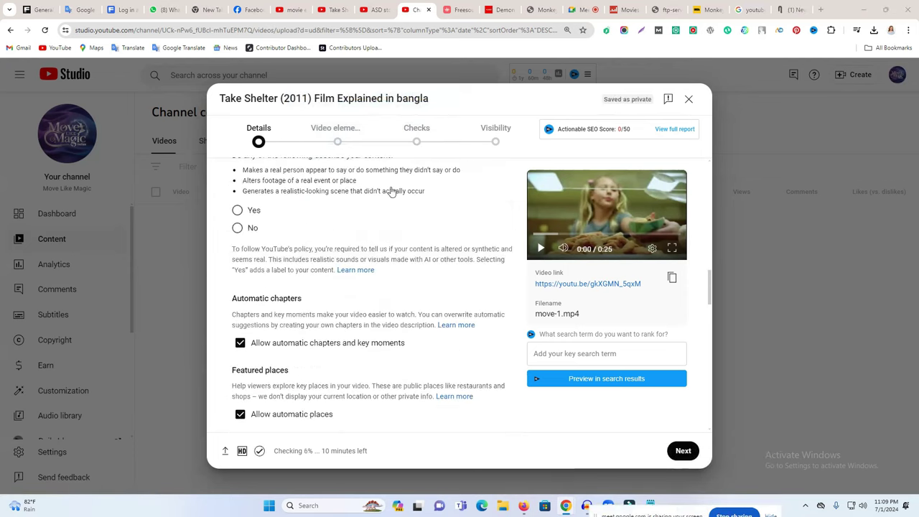
{"action": "left_click", "coordinate": [337, 8]}
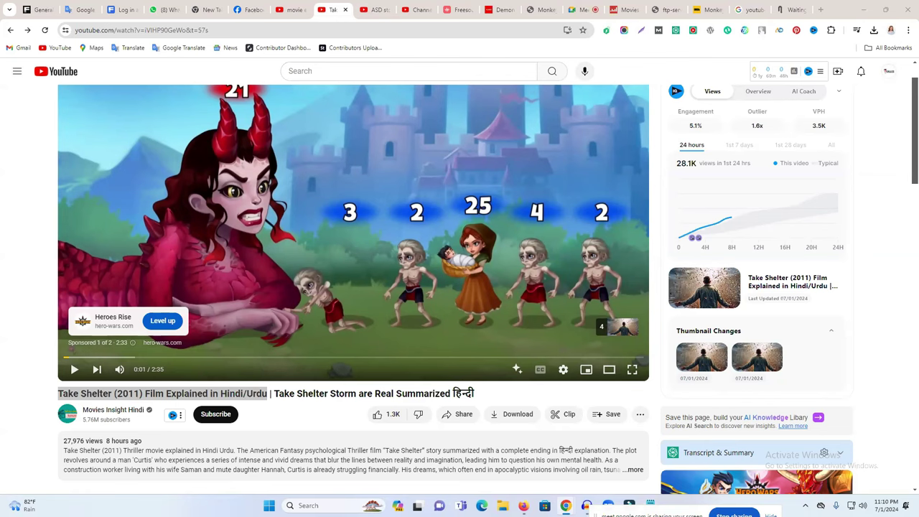
{"action": "mouse_move", "coordinate": [629, 505]}
{"action": "left_click", "coordinate": [629, 458]}
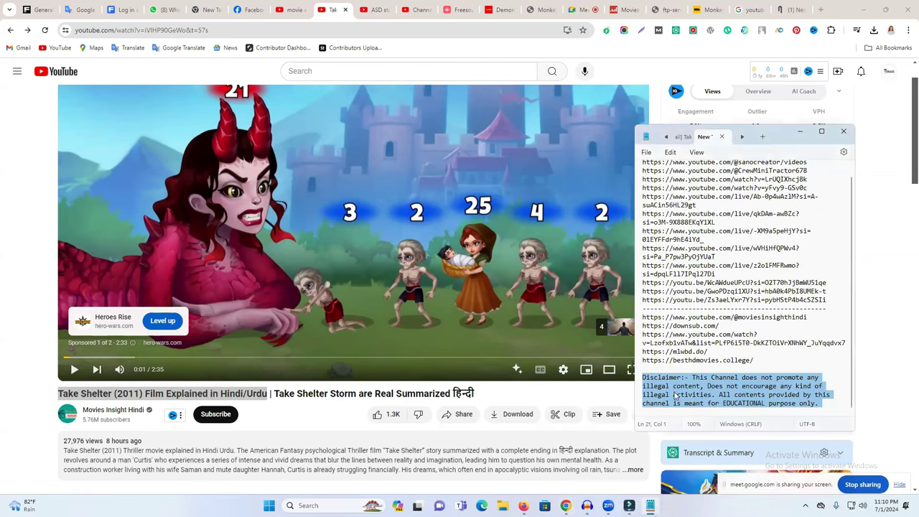
{"action": "triple_click", "coordinate": [683, 321]}
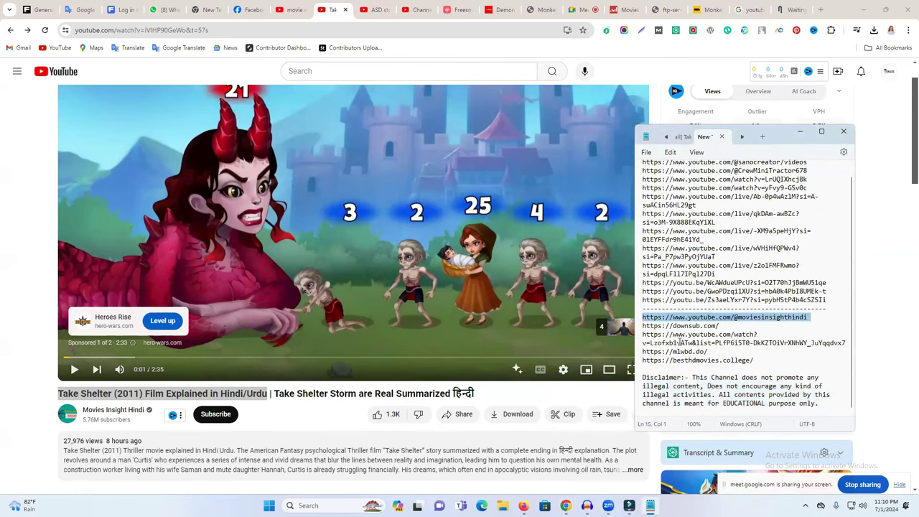
{"action": "triple_click", "coordinate": [682, 337]}
{"action": "double_click", "coordinate": [681, 344]}
{"action": "key", "text": "ctrl+c"}
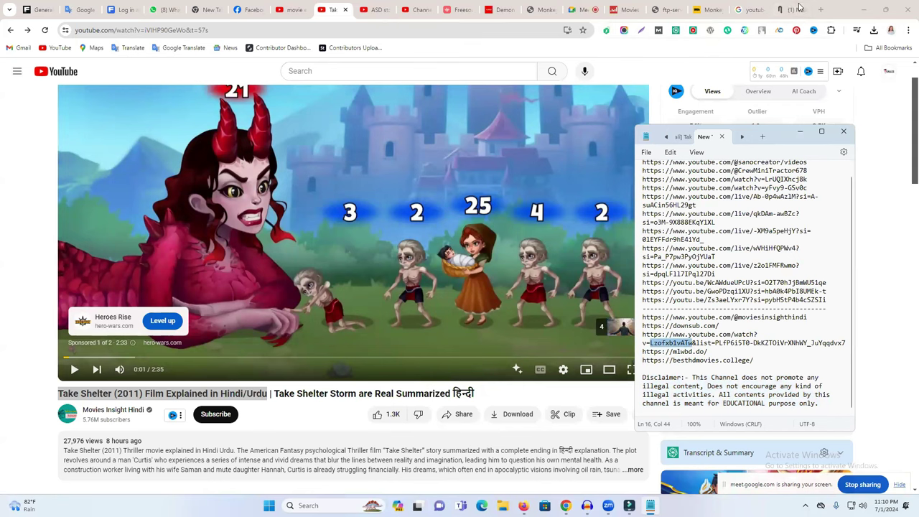
{"action": "left_click", "coordinate": [796, 9]}
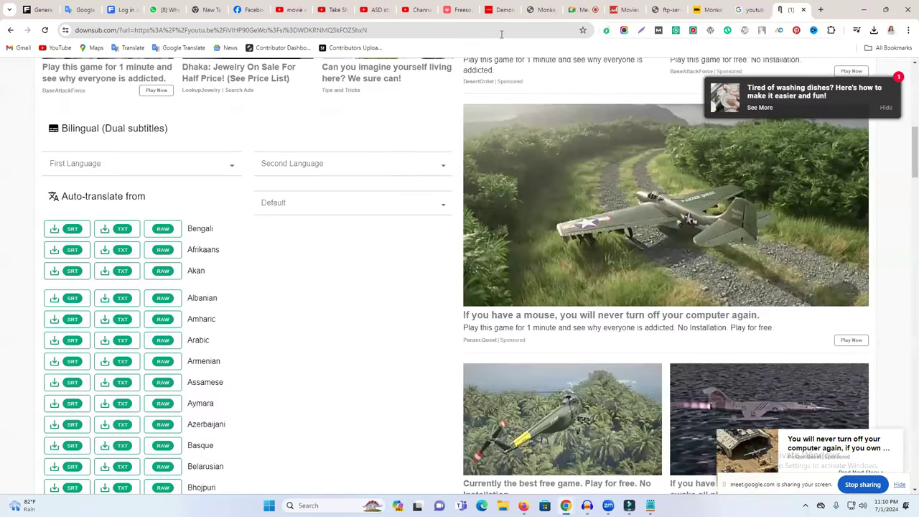
{"action": "left_click", "coordinate": [502, 34]}
{"action": "key", "text": "ctrl+v"}
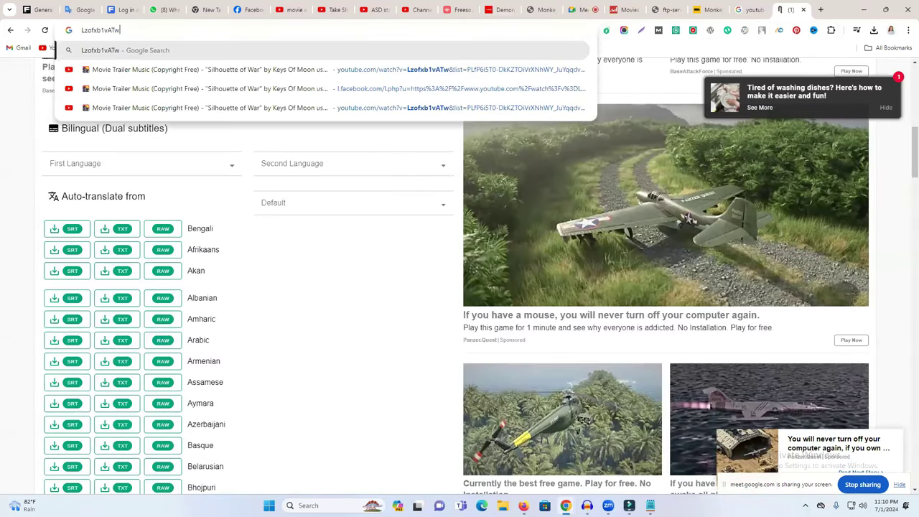
Copy the full YouTube music link containing "Lzofxb1vATw" from the notes, load it in the browser and pause the video
{"action": "key", "text": "alt+Tab"}
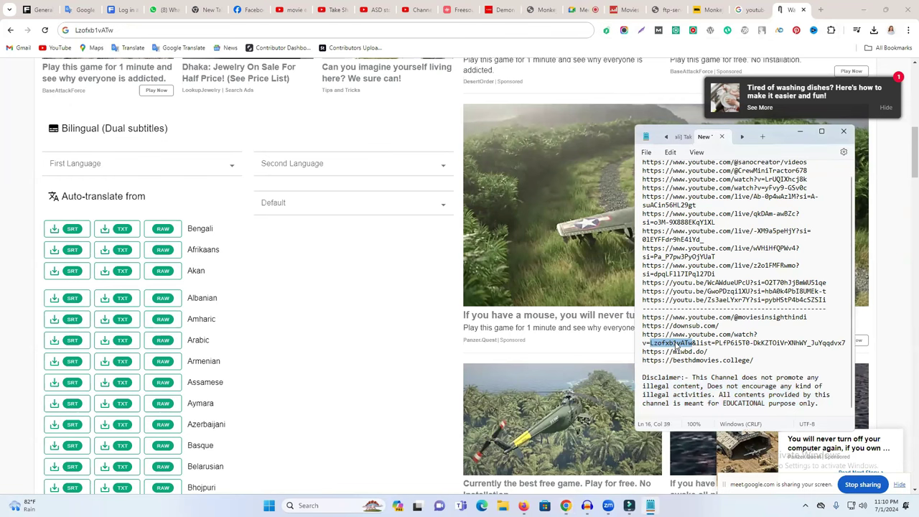
{"action": "triple_click", "coordinate": [676, 346]}
{"action": "key", "text": "ctrl+c"}
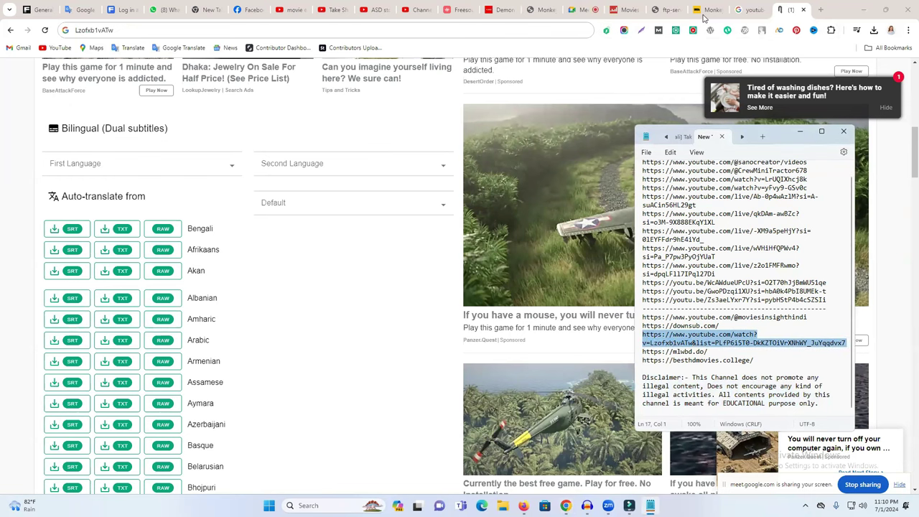
{"action": "left_click", "coordinate": [751, 9]}
{"action": "left_click", "coordinate": [456, 31]}
{"action": "key", "text": "ctrl+v"}
{"action": "key", "text": "Return"}
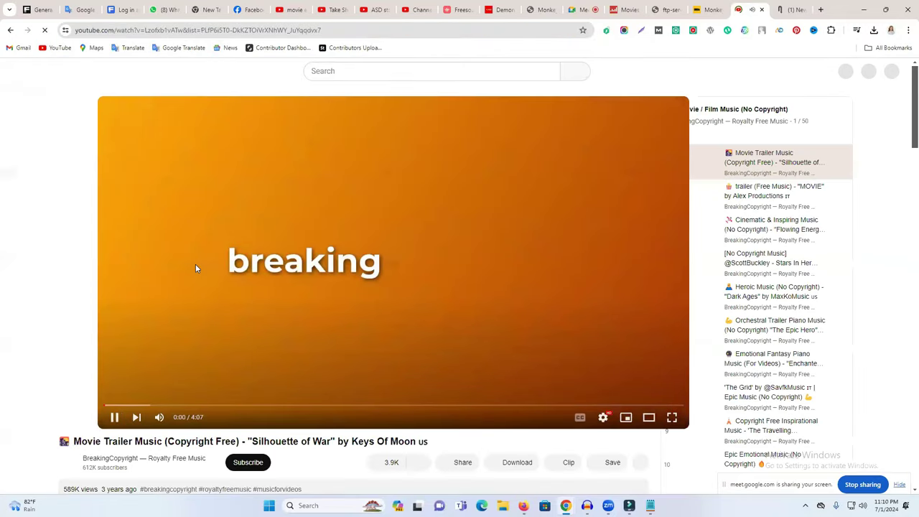
{"action": "left_click", "coordinate": [268, 290]}
Expand the music video's description and copy the Artist section for Keys Of Moon, including the dashed lines around it
{"action": "scroll", "coordinate": [267, 298], "scroll_direction": "down", "scroll_amount": 2}
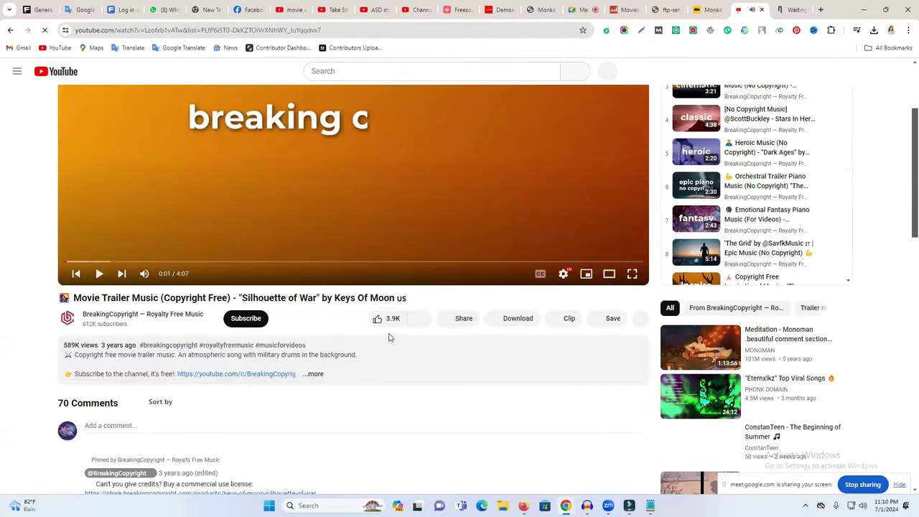
{"action": "left_click", "coordinate": [314, 374]}
{"action": "scroll", "coordinate": [339, 380], "scroll_direction": "down", "scroll_amount": 3}
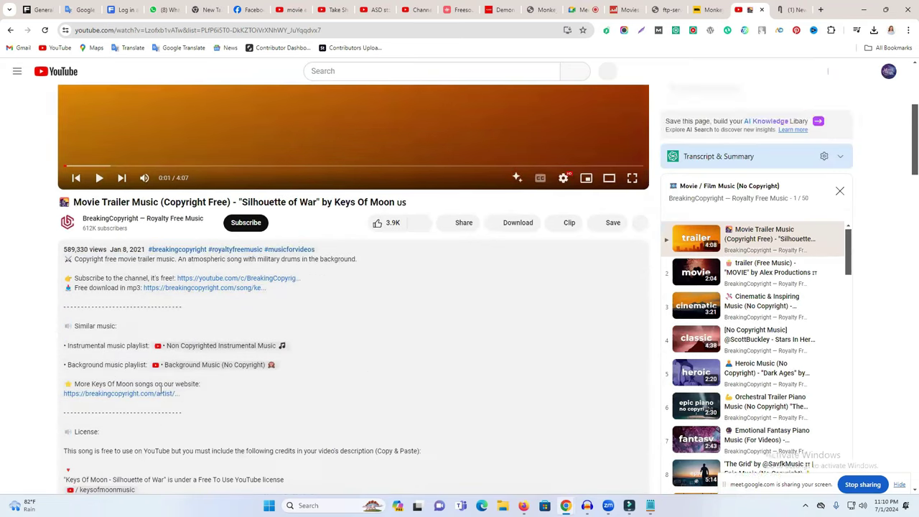
{"action": "left_click_drag", "start_coordinate": [79, 296], "coordinate": [297, 314]}
{"action": "scroll", "coordinate": [297, 313], "scroll_direction": "down", "scroll_amount": 1}
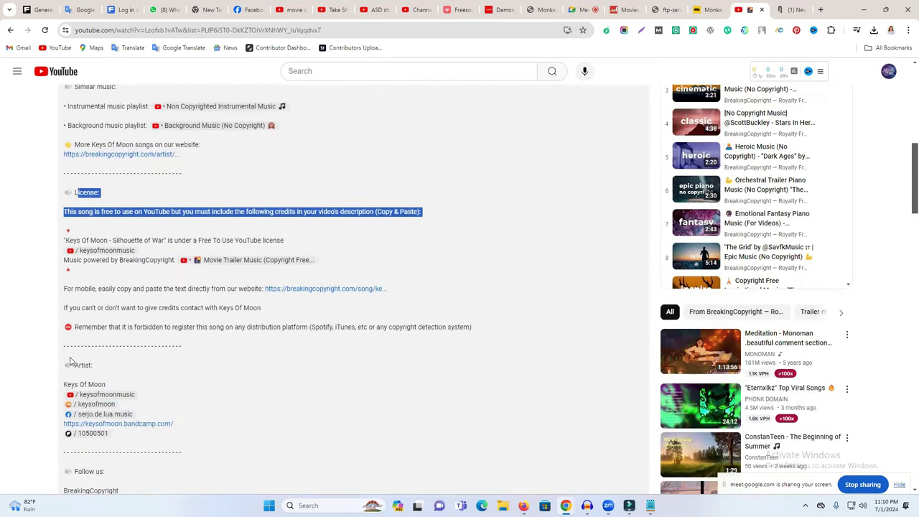
{"action": "left_click", "coordinate": [93, 340]}
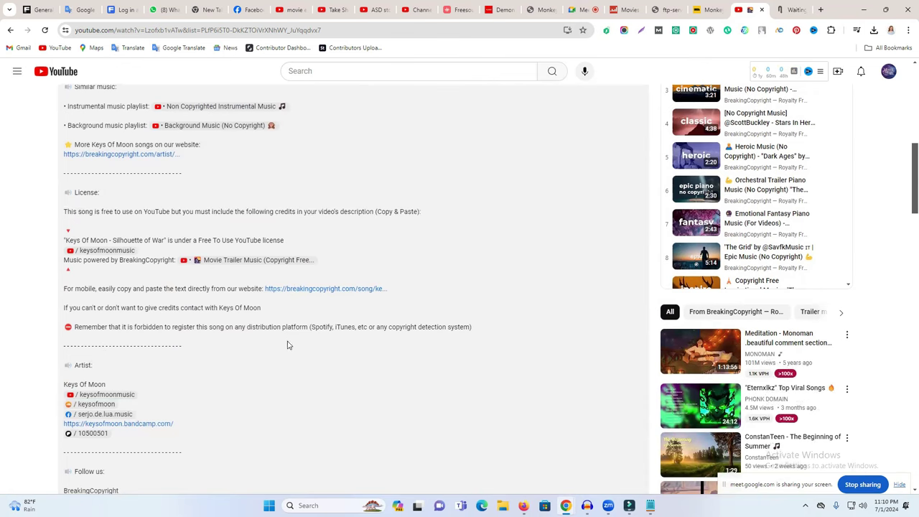
{"action": "scroll", "coordinate": [98, 334], "scroll_direction": "down", "scroll_amount": 1}
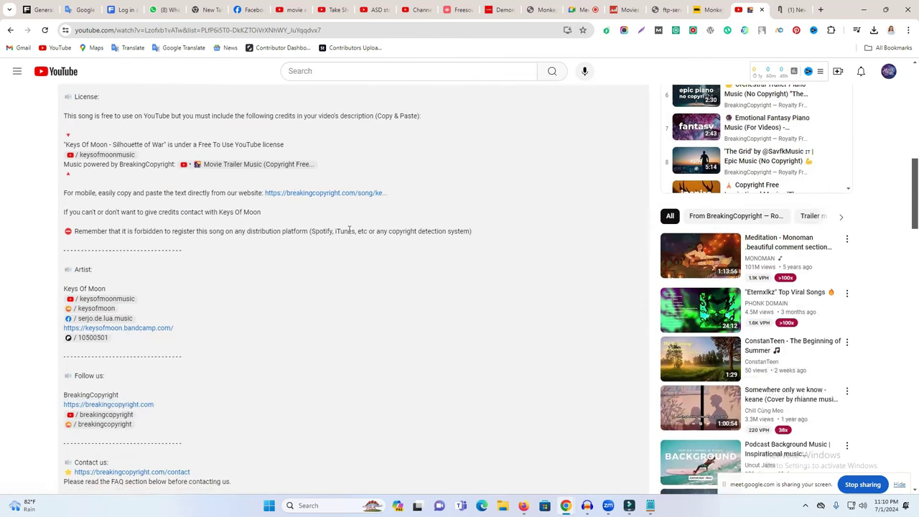
{"action": "left_click_drag", "start_coordinate": [341, 230], "coordinate": [552, 236]}
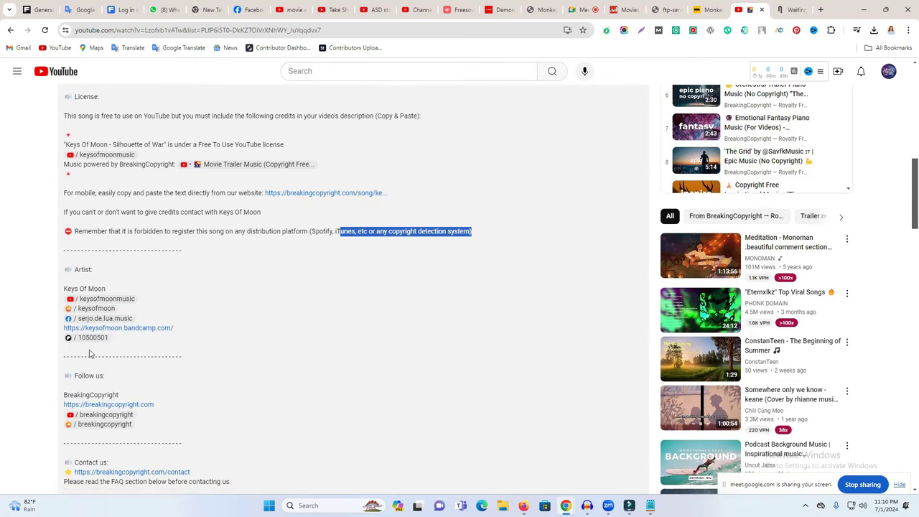
{"action": "left_click_drag", "start_coordinate": [118, 341], "coordinate": [69, 267]}
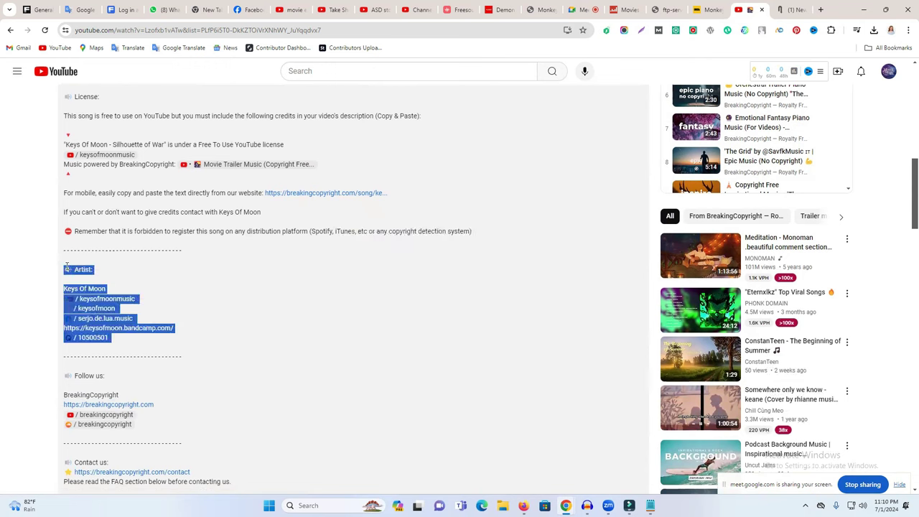
{"action": "left_click_drag", "start_coordinate": [189, 354], "coordinate": [66, 248]}
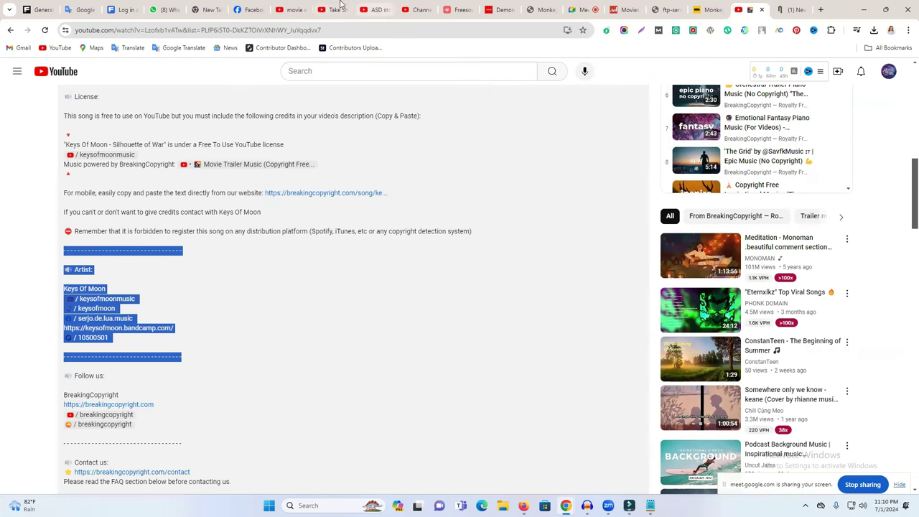
Return to the video's upload details in YouTube Studio and dismiss the altered content notice
{"action": "left_click", "coordinate": [292, 9]}
{"action": "left_click", "coordinate": [348, 6]}
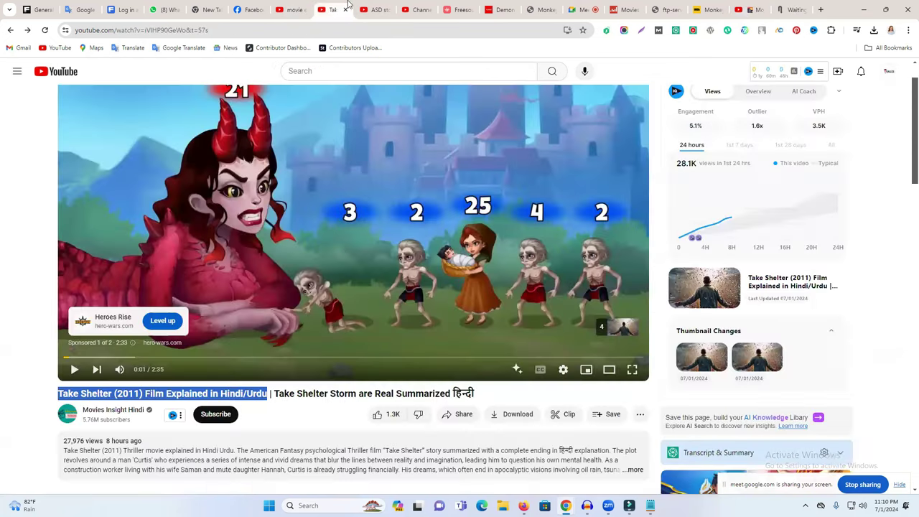
{"action": "left_click", "coordinate": [372, 6]}
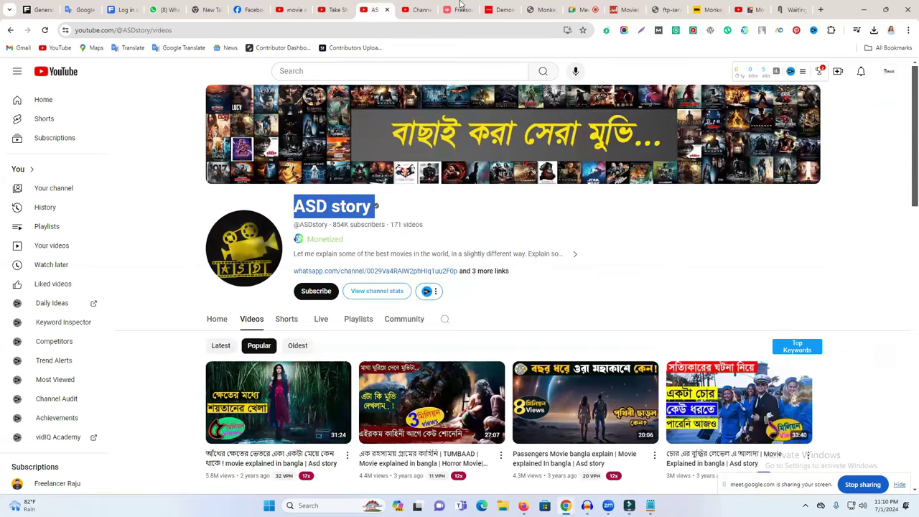
{"action": "left_click", "coordinate": [421, 9]}
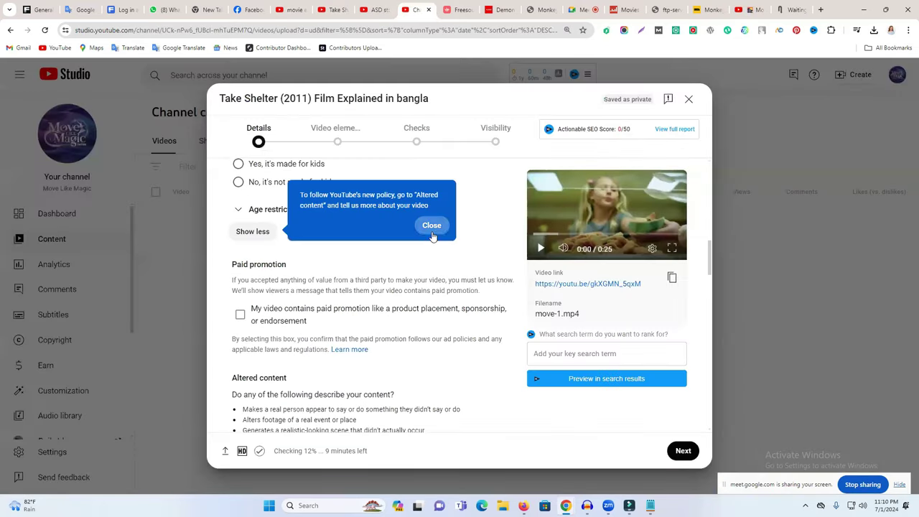
{"action": "left_click", "coordinate": [432, 226]}
Paste the copied Keys Of Moon artist credits into the description between the "fgfgfgghfgghfgh" line and the disclaimer, with blank lines before them
{"action": "scroll", "coordinate": [373, 287], "scroll_direction": "up", "scroll_amount": 10}
{"action": "left_click", "coordinate": [400, 337]}
{"action": "left_click", "coordinate": [315, 287]}
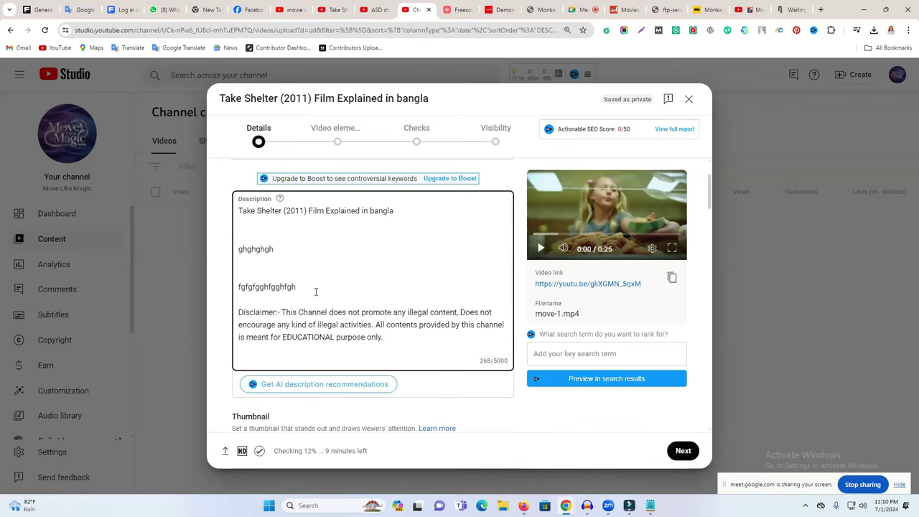
{"action": "key", "text": "Return"}
{"action": "key", "text": "Return"}
{"action": "key", "text": "Return"}
{"action": "type", "text": "---------------------------------  🔊 Artist:  Keys Of Moon  / keysofmoonmusic  / keysofmoon  / serjo.de.lua.music https://keysofmoon.bandcamp.com/  / 10500501  ---------------------------------"}
{"action": "scroll", "coordinate": [321, 290], "scroll_direction": "down", "scroll_amount": 1}
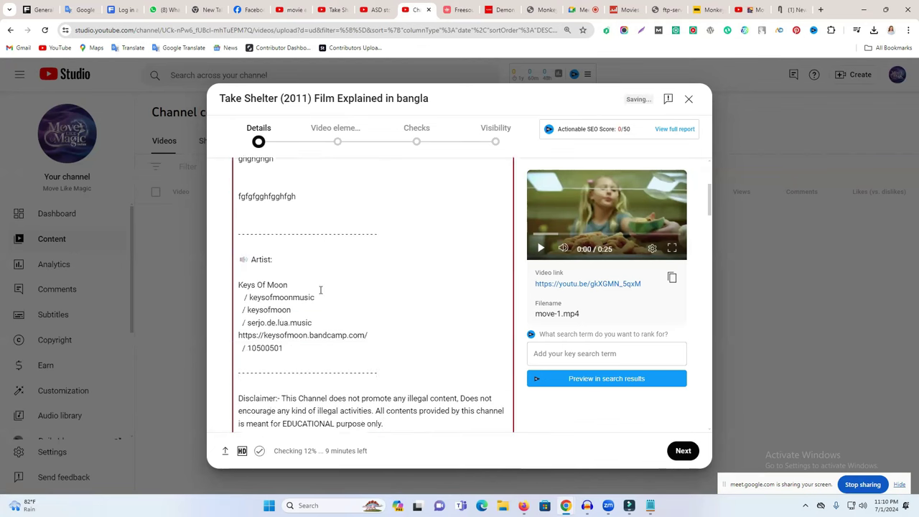
{"action": "scroll", "coordinate": [316, 309], "scroll_direction": "down", "scroll_amount": 1}
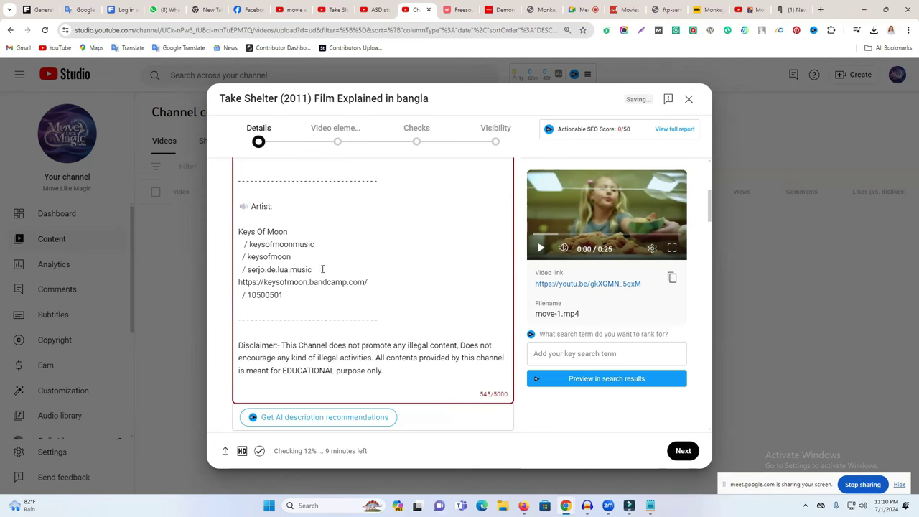
{"action": "scroll", "coordinate": [266, 277], "scroll_direction": "up", "scroll_amount": 2}
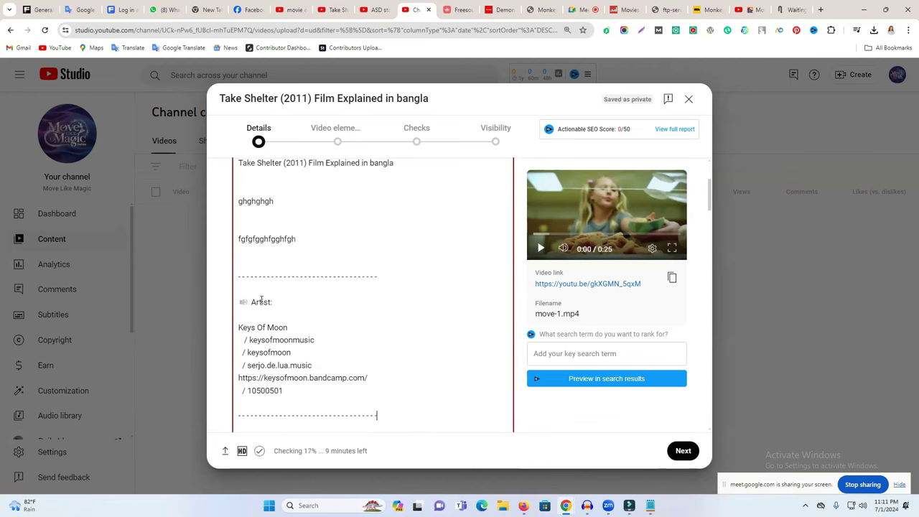
{"action": "scroll", "coordinate": [281, 361], "scroll_direction": "down", "scroll_amount": 3}
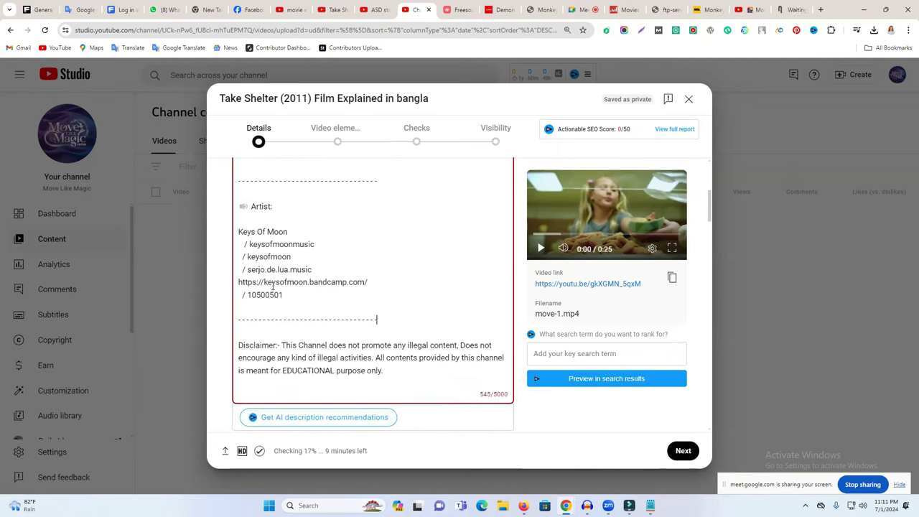
{"action": "left_click", "coordinate": [348, 281]}
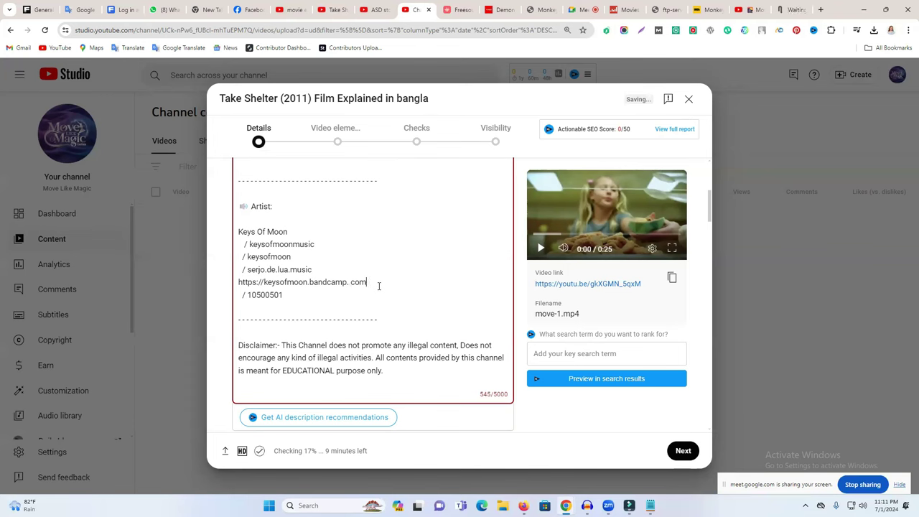
{"action": "left_click", "coordinate": [291, 270]}
{"action": "key", "text": "BackSpace"}
{"action": "left_click", "coordinate": [267, 270]}
{"action": "left_click", "coordinate": [280, 269]}
{"action": "left_click", "coordinate": [296, 269]}
{"action": "left_click", "coordinate": [309, 282]}
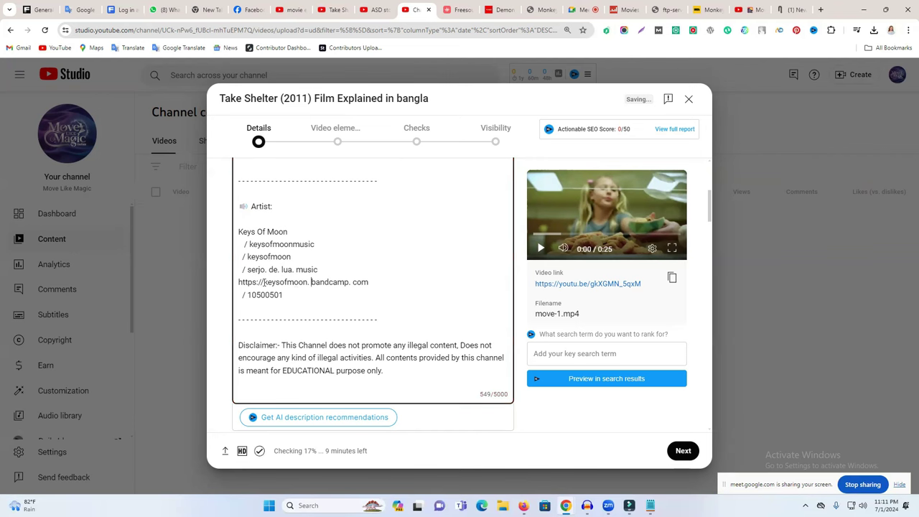
{"action": "left_click_drag", "start_coordinate": [266, 282], "coordinate": [238, 283]}
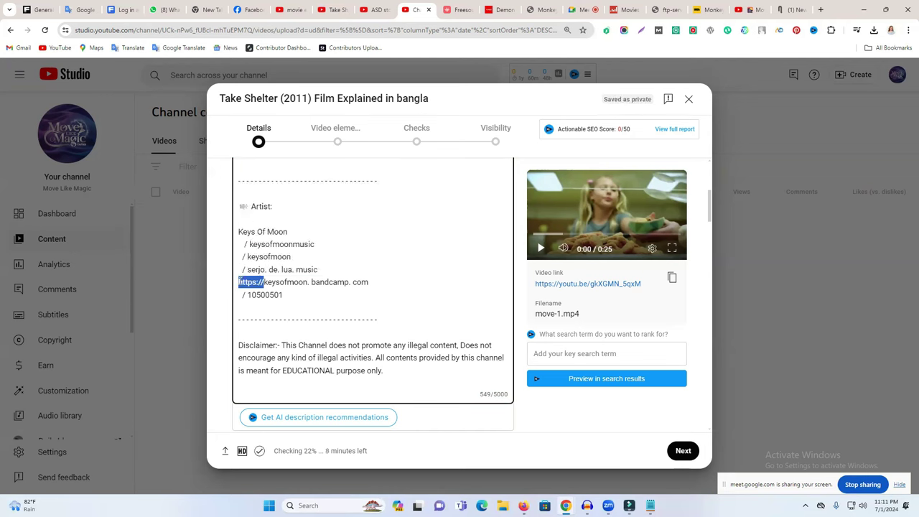
{"action": "key", "text": "BackSpace"}
Review the remaining upload details and set the video's audience to not made for kids
{"action": "scroll", "coordinate": [332, 308], "scroll_direction": "up", "scroll_amount": 5}
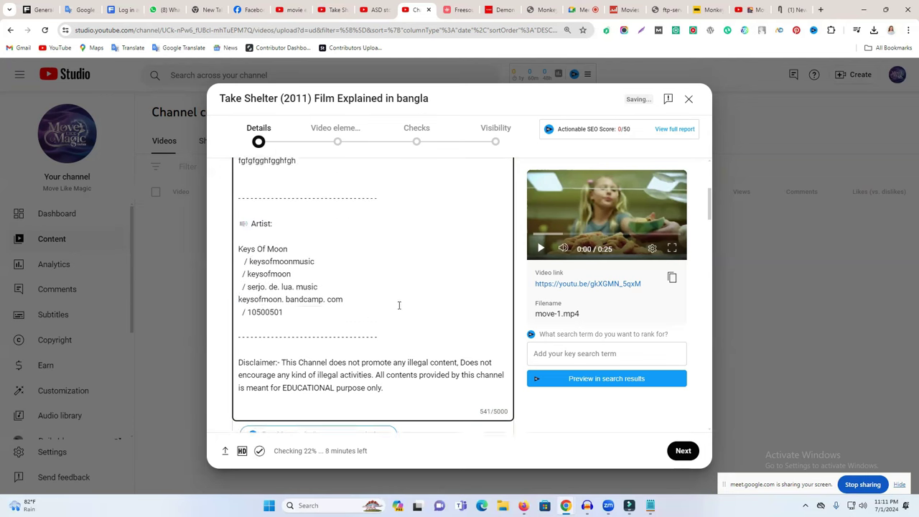
{"action": "scroll", "coordinate": [345, 304], "scroll_direction": "down", "scroll_amount": 8}
{"action": "scroll", "coordinate": [421, 321], "scroll_direction": "up", "scroll_amount": 3}
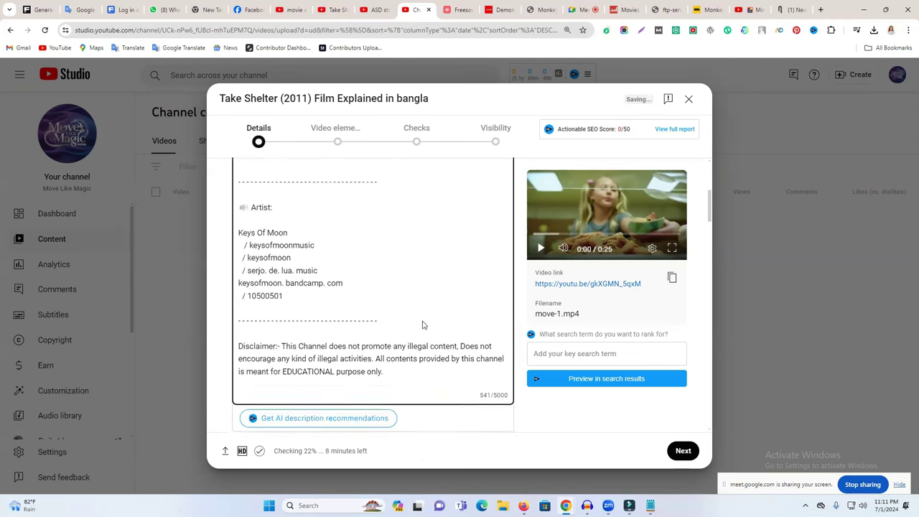
{"action": "scroll", "coordinate": [380, 312], "scroll_direction": "down", "scroll_amount": 6}
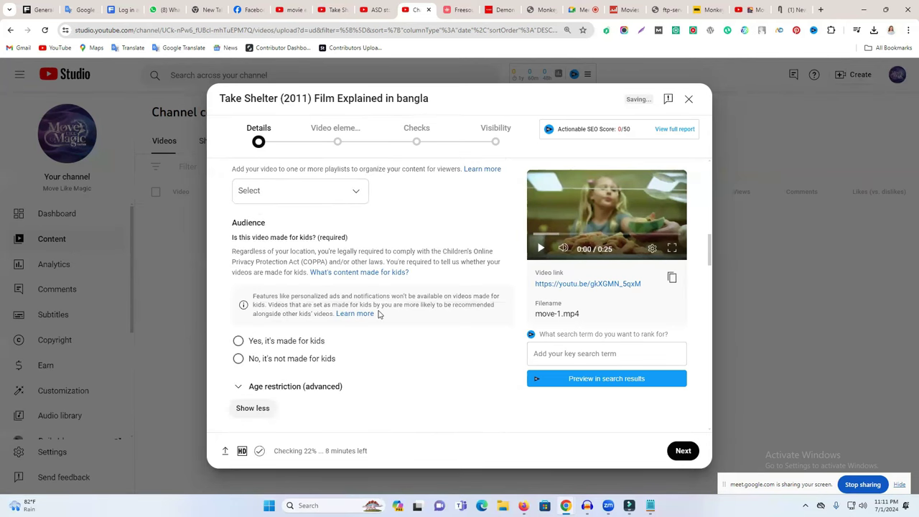
{"action": "scroll", "coordinate": [378, 314], "scroll_direction": "down", "scroll_amount": 12}
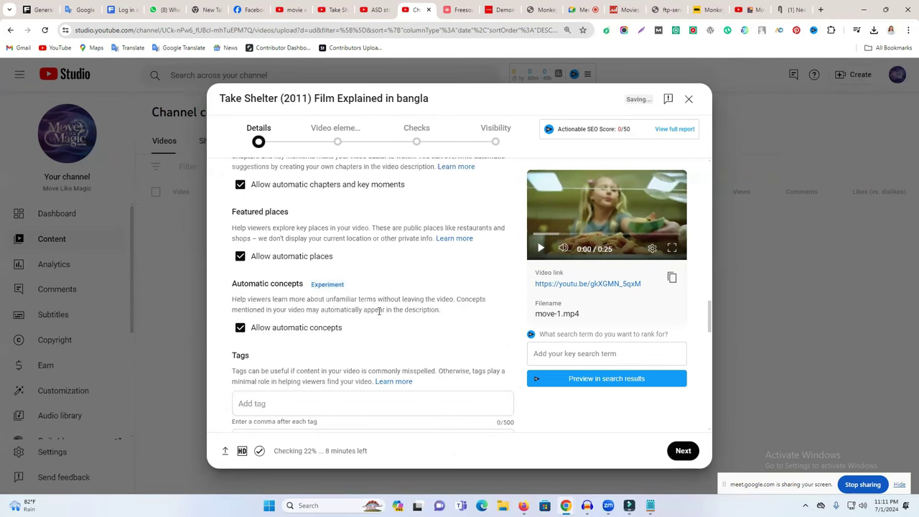
{"action": "scroll", "coordinate": [379, 312], "scroll_direction": "down", "scroll_amount": 2}
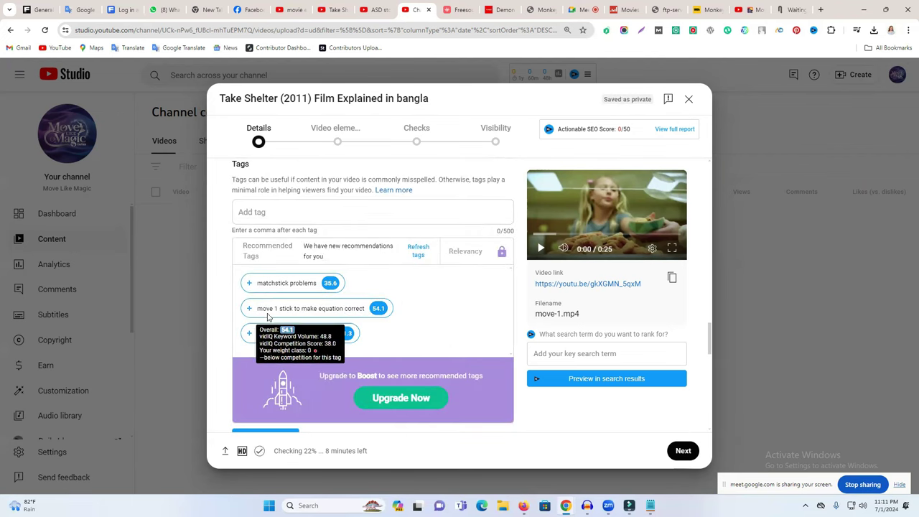
{"action": "left_click", "coordinate": [683, 451]}
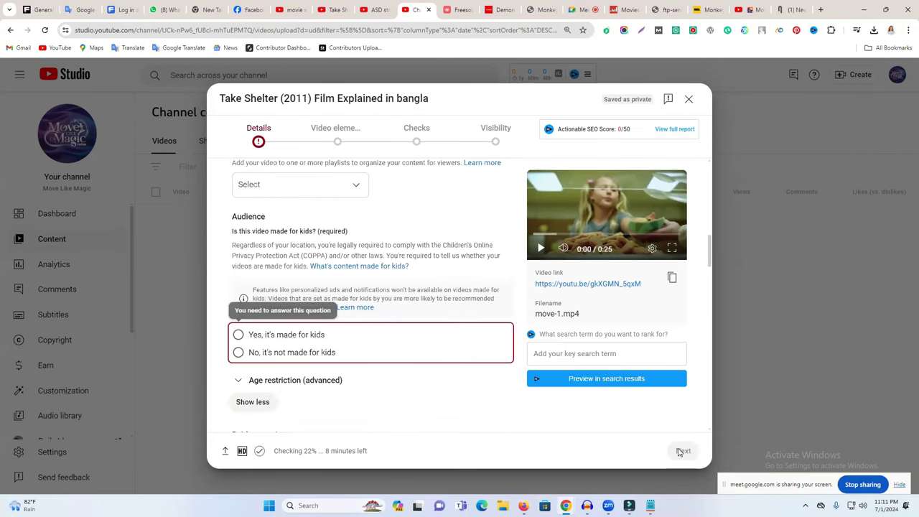
{"action": "left_click", "coordinate": [291, 353]}
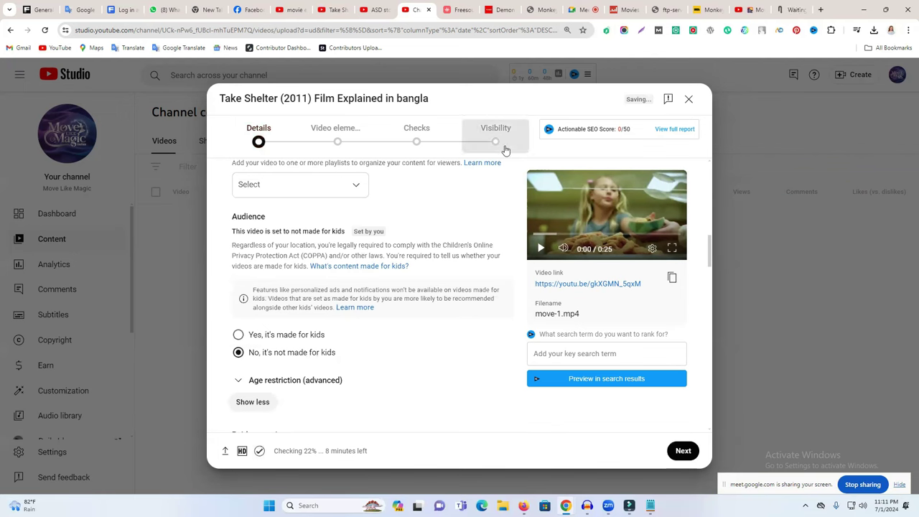